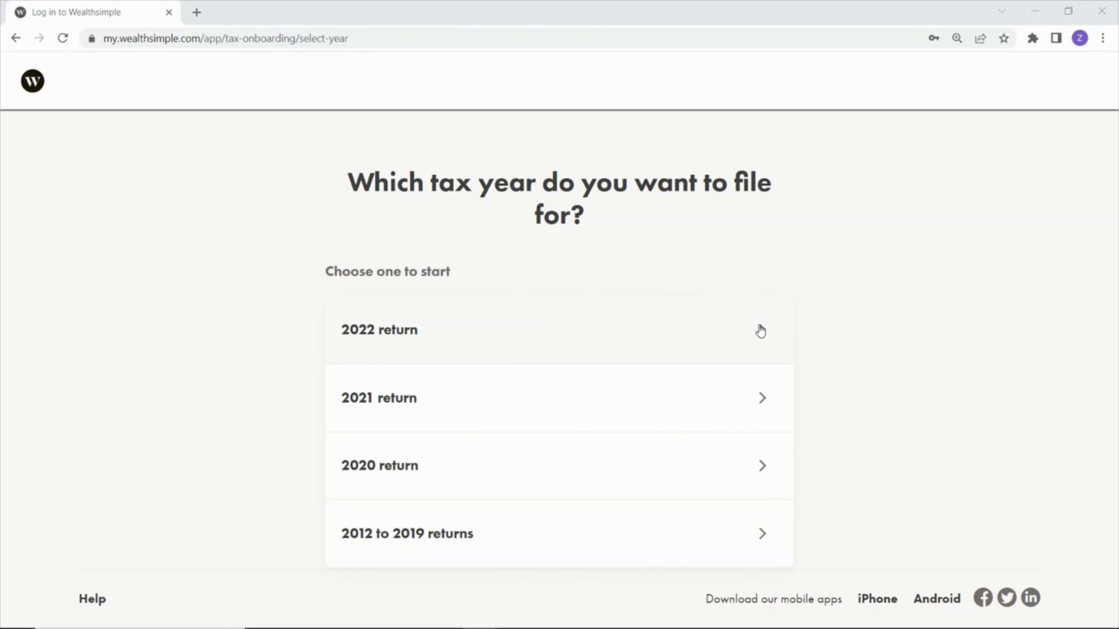
- Open the existing 2022 return and dismiss the NETFILE opening-date notice
{"action": "left_click", "coordinate": [761, 330]}
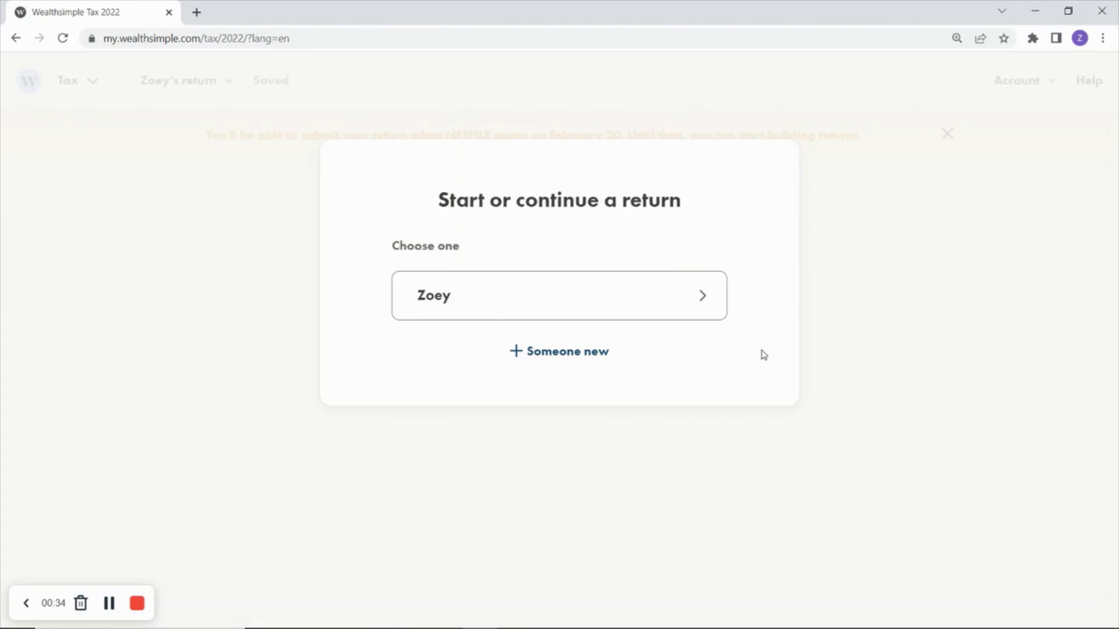
{"action": "left_click", "coordinate": [706, 307]}
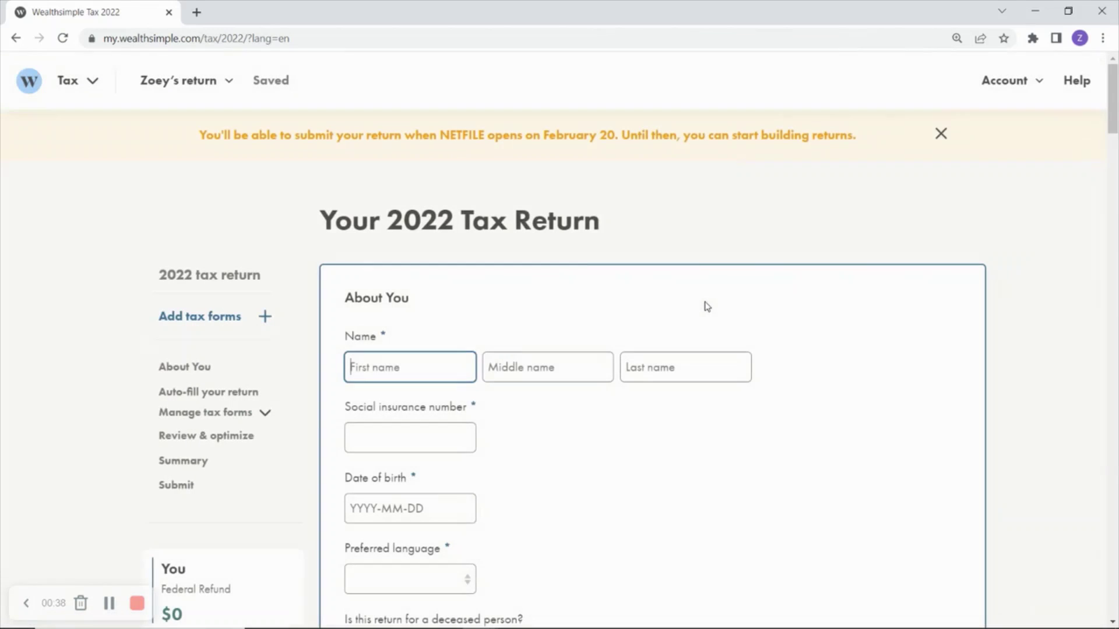
{"action": "left_click", "coordinate": [950, 143]}
- Set the Chrome page zoom to 120% and look over the blank About You form
{"action": "left_click", "coordinate": [1103, 38]}
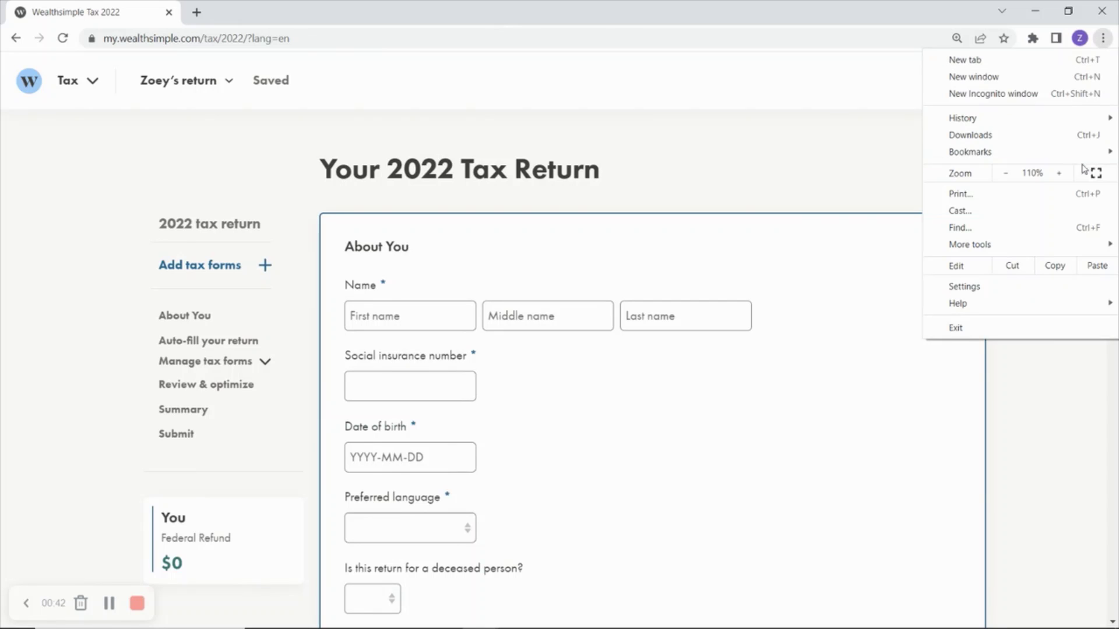
{"action": "left_click", "coordinate": [1059, 173]}
{"action": "left_click", "coordinate": [1069, 393]}
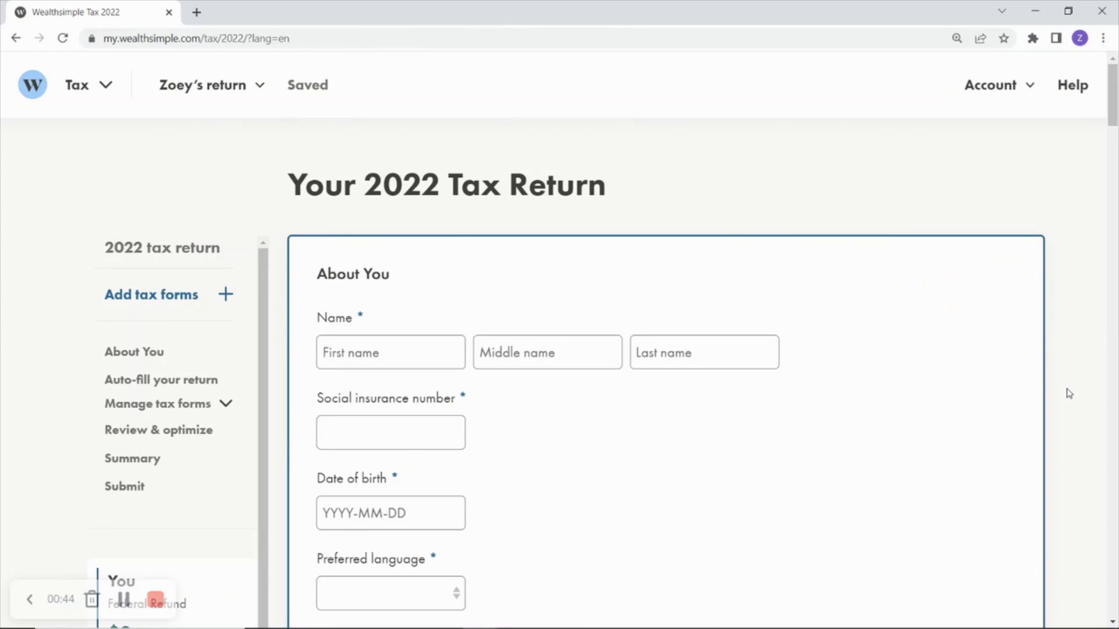
{"action": "scroll", "coordinate": [1070, 393], "scroll_direction": "down", "scroll_amount": 1}
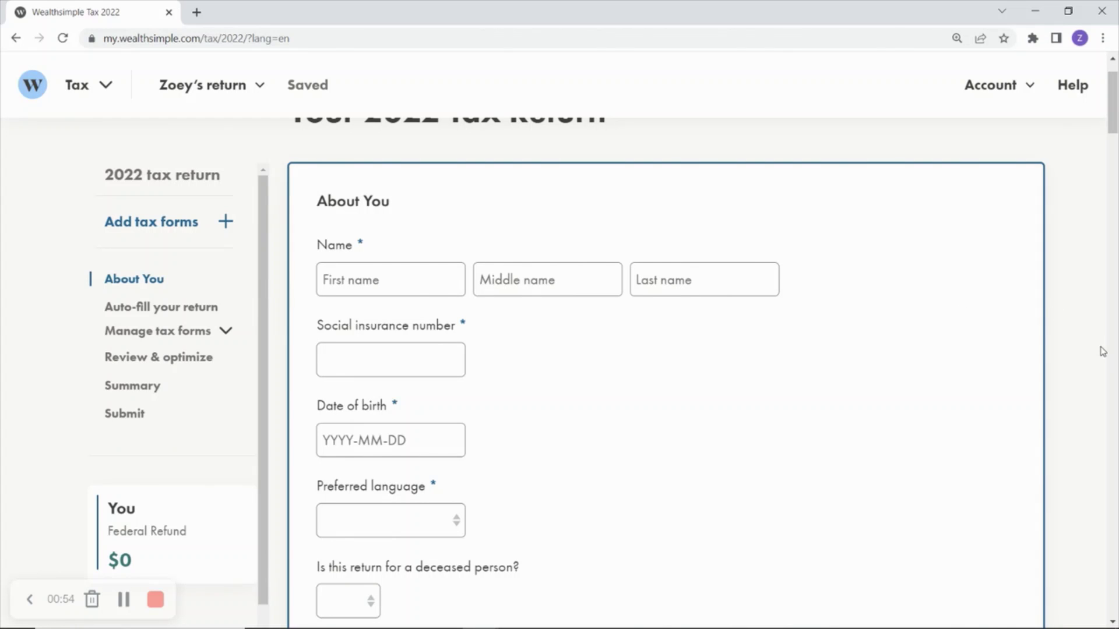
{"action": "scroll", "coordinate": [1099, 349], "scroll_direction": "down", "scroll_amount": 1}
{"action": "scroll", "coordinate": [1099, 350], "scroll_direction": "down", "scroll_amount": 2}
{"action": "scroll", "coordinate": [1090, 353], "scroll_direction": "down", "scroll_amount": 4}
{"action": "scroll", "coordinate": [1085, 356], "scroll_direction": "down", "scroll_amount": 5}
{"action": "scroll", "coordinate": [1082, 356], "scroll_direction": "down", "scroll_amount": 3}
{"action": "scroll", "coordinate": [1082, 357], "scroll_direction": "up", "scroll_amount": 3}
{"action": "scroll", "coordinate": [1078, 355], "scroll_direction": "up", "scroll_amount": 5}
{"action": "scroll", "coordinate": [1072, 354], "scroll_direction": "up", "scroll_amount": 5}
{"action": "scroll", "coordinate": [1071, 355], "scroll_direction": "up", "scroll_amount": 2}
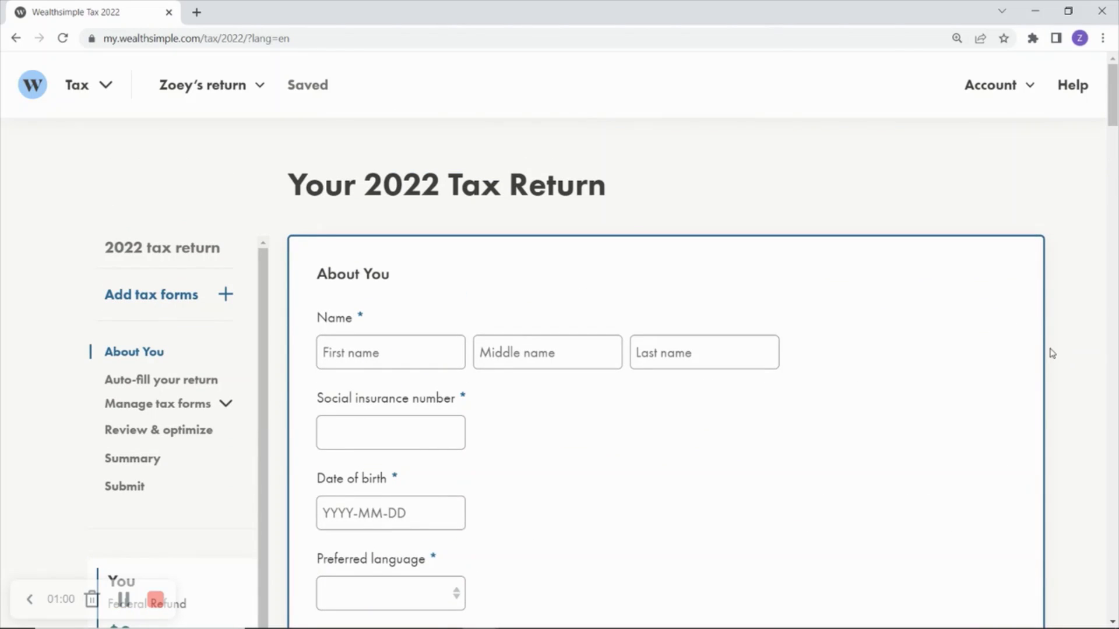
- Move past the identity details to the NETFILE access code, leave it blank, and reach the mailing address
{"action": "scroll", "coordinate": [1056, 350], "scroll_direction": "down", "scroll_amount": 1}
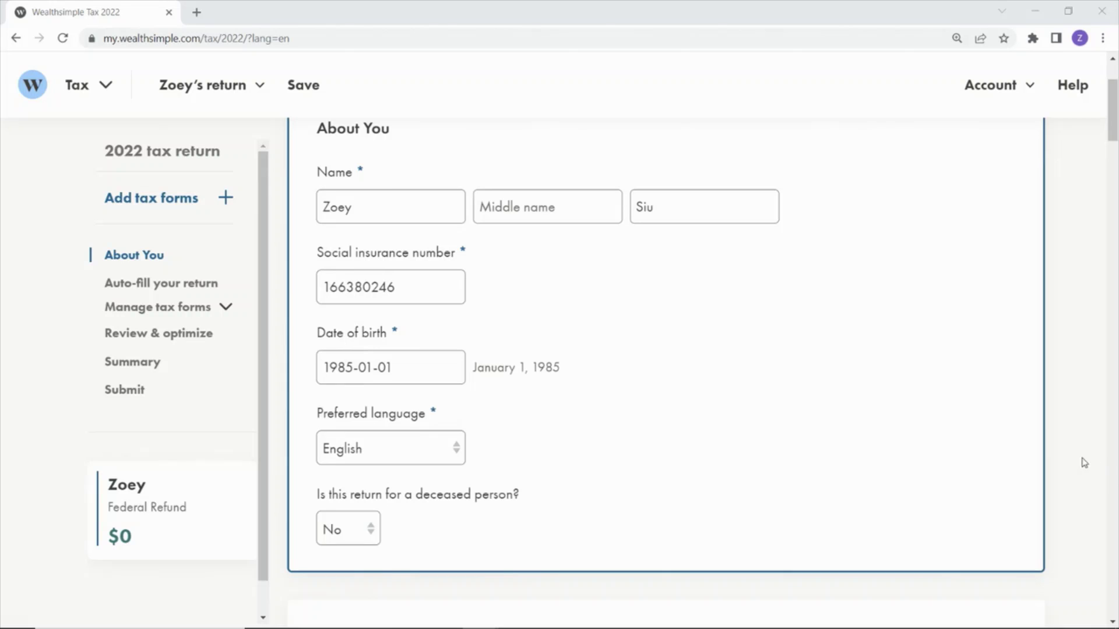
{"action": "scroll", "coordinate": [1081, 461], "scroll_direction": "down", "scroll_amount": 5}
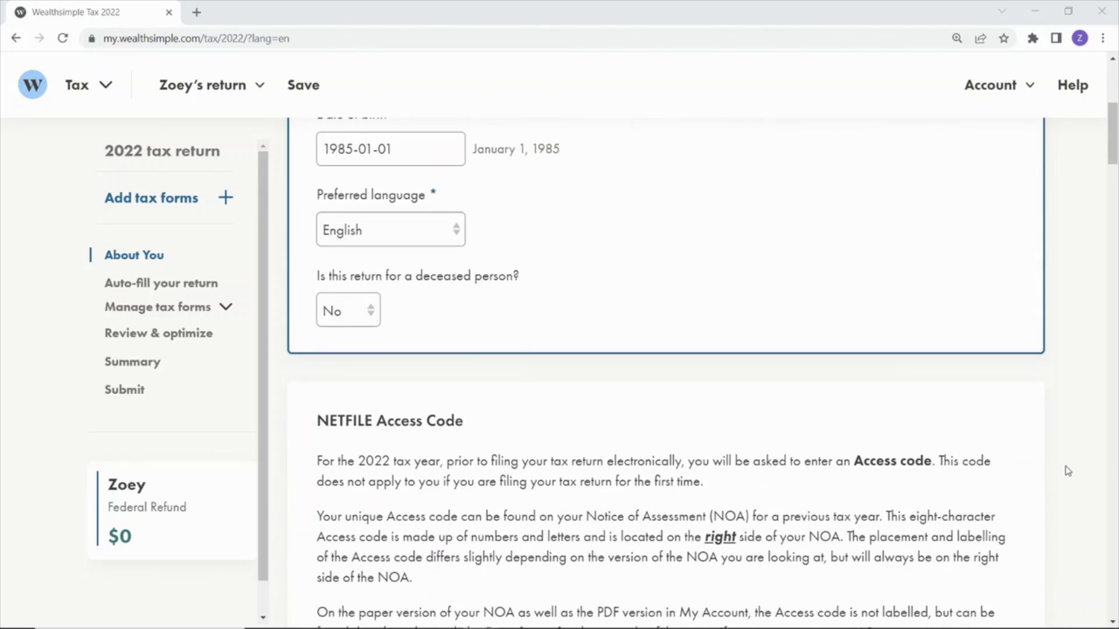
{"action": "scroll", "coordinate": [1052, 477], "scroll_direction": "down", "scroll_amount": 2}
{"action": "scroll", "coordinate": [1043, 480], "scroll_direction": "down", "scroll_amount": 2}
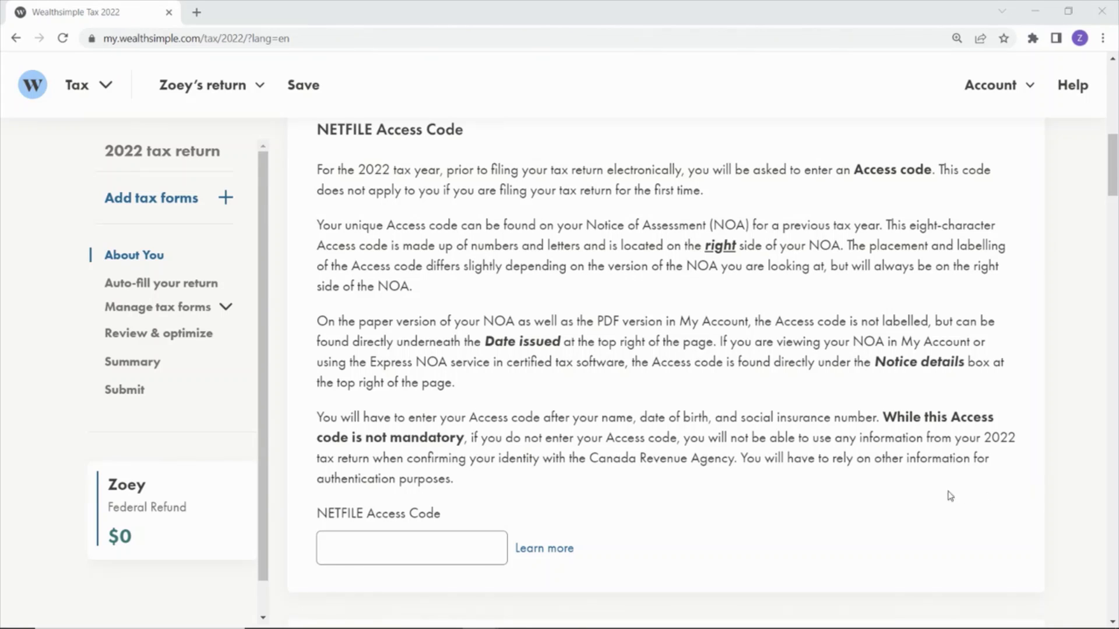
{"action": "left_click", "coordinate": [414, 550]}
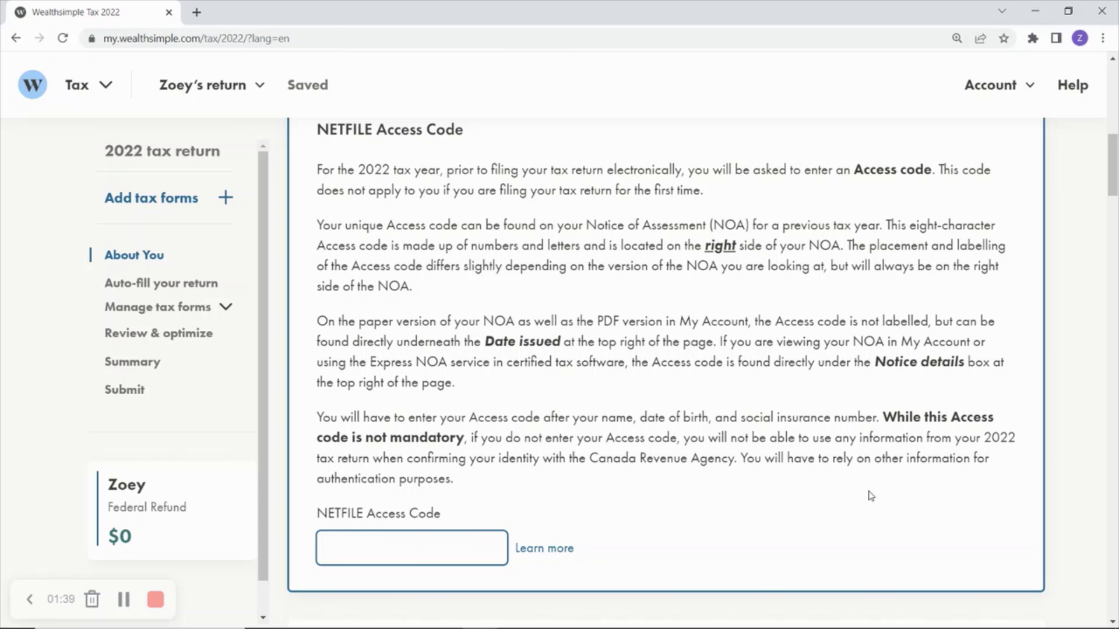
{"action": "scroll", "coordinate": [873, 496], "scroll_direction": "down", "scroll_amount": 1}
{"action": "scroll", "coordinate": [871, 492], "scroll_direction": "down", "scroll_amount": 2}
{"action": "scroll", "coordinate": [869, 490], "scroll_direction": "down", "scroll_amount": 1}
{"action": "scroll", "coordinate": [865, 484], "scroll_direction": "down", "scroll_amount": 1}
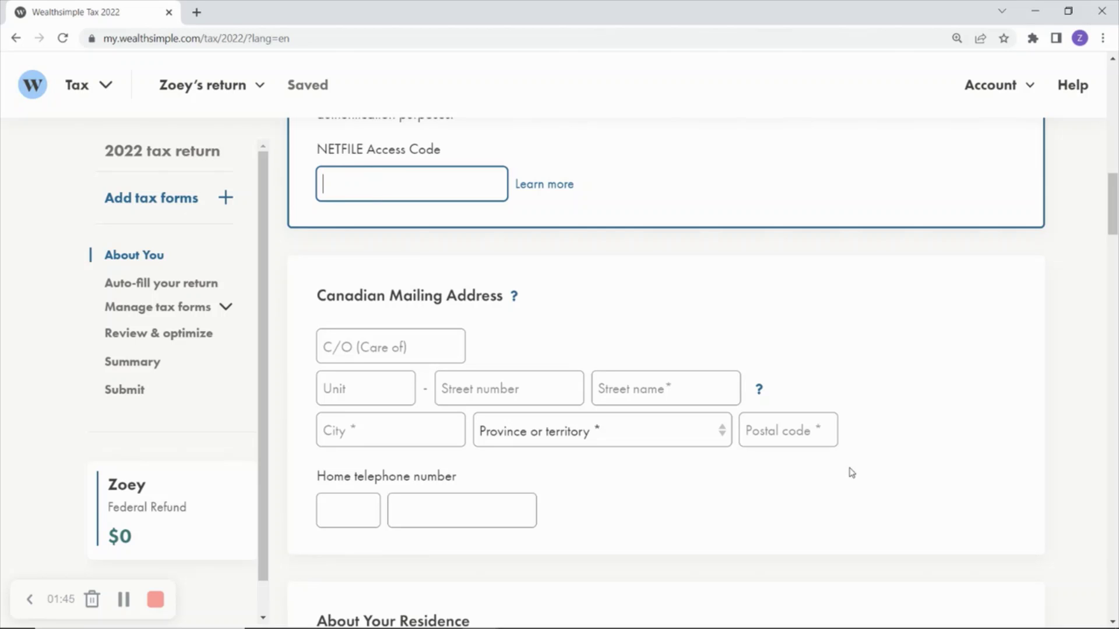
- Leave the access code blank and set Alberta as the December 31, 2022 province
{"action": "left_click", "coordinate": [919, 469]}
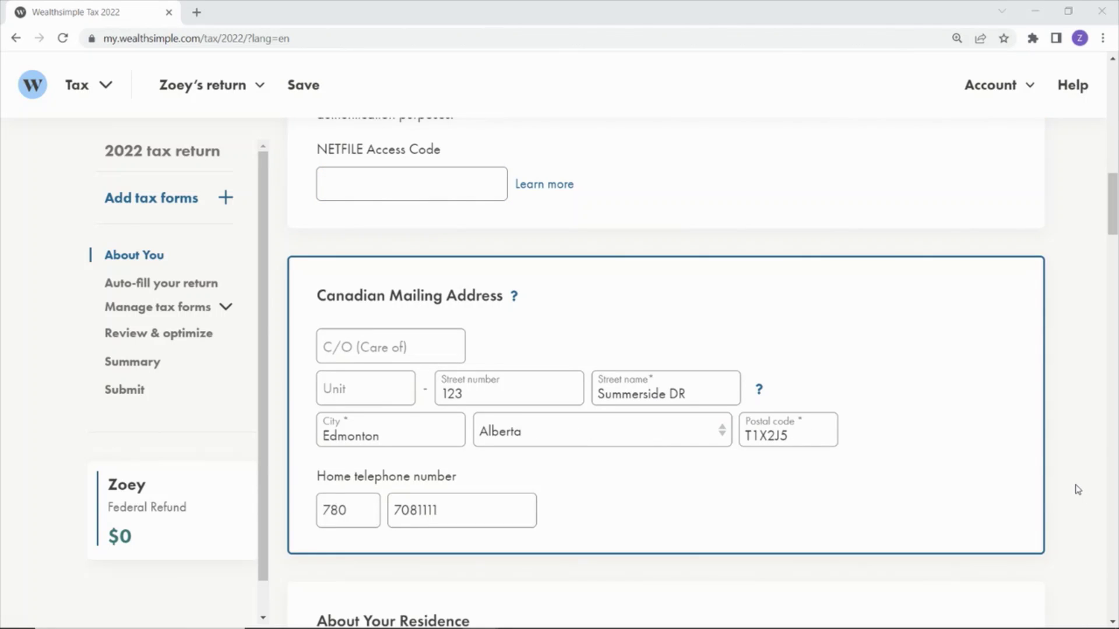
{"action": "scroll", "coordinate": [1078, 490], "scroll_direction": "down", "scroll_amount": 1}
{"action": "scroll", "coordinate": [1077, 490], "scroll_direction": "down", "scroll_amount": 1}
{"action": "scroll", "coordinate": [1078, 489], "scroll_direction": "down", "scroll_amount": 1}
{"action": "scroll", "coordinate": [1078, 490], "scroll_direction": "down", "scroll_amount": 1}
{"action": "scroll", "coordinate": [1077, 490], "scroll_direction": "down", "scroll_amount": 1}
{"action": "scroll", "coordinate": [1078, 490], "scroll_direction": "down", "scroll_amount": 1}
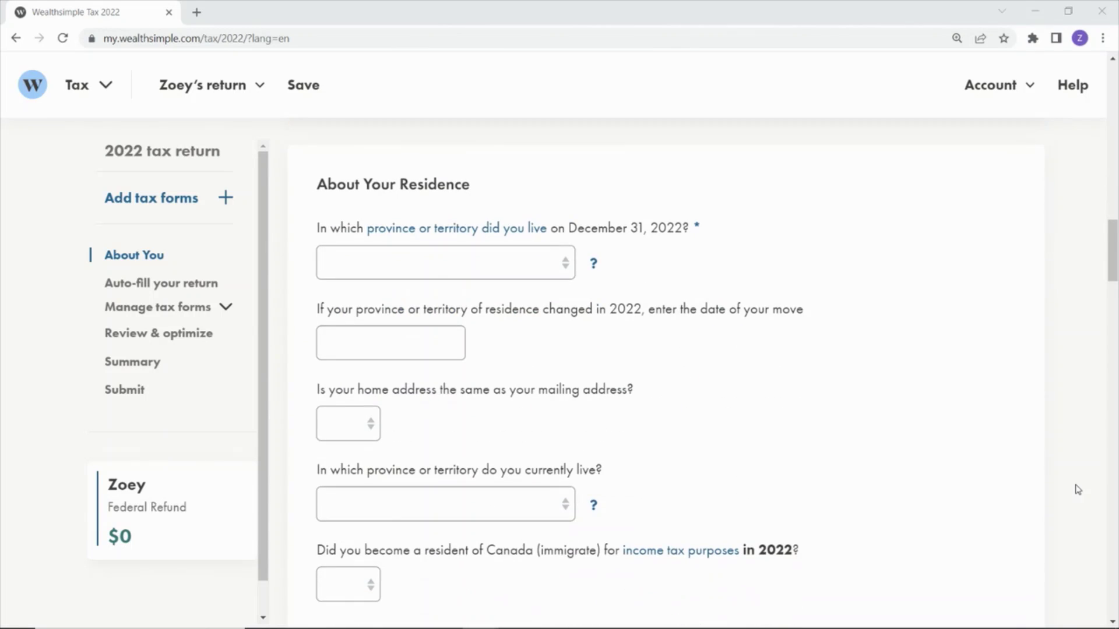
{"action": "scroll", "coordinate": [848, 431], "scroll_direction": "down", "scroll_amount": 1}
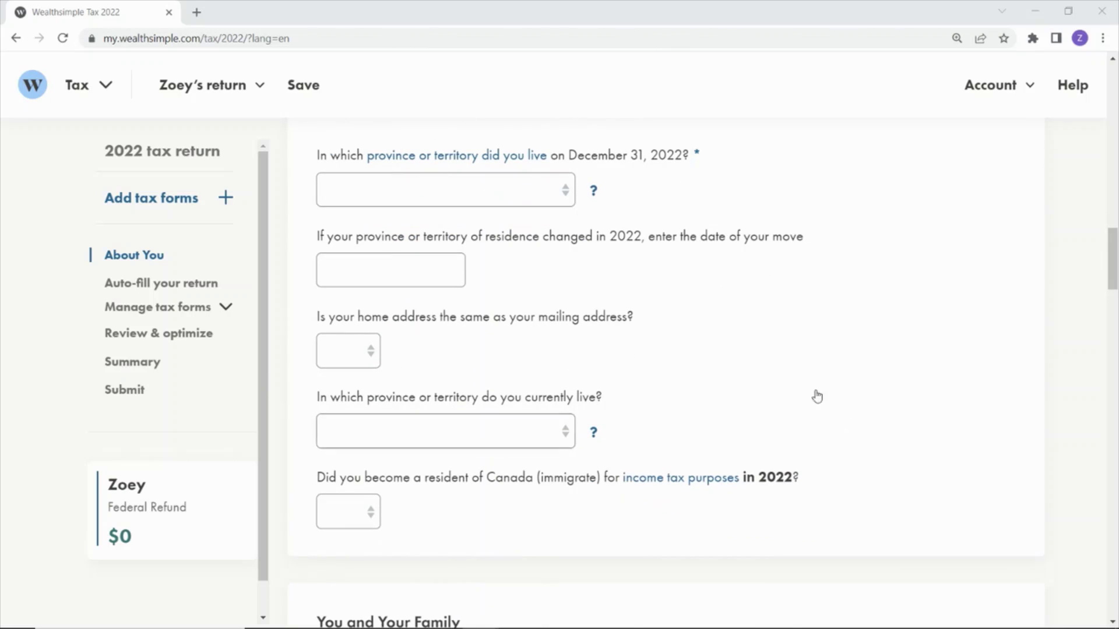
{"action": "left_click", "coordinate": [449, 198]}
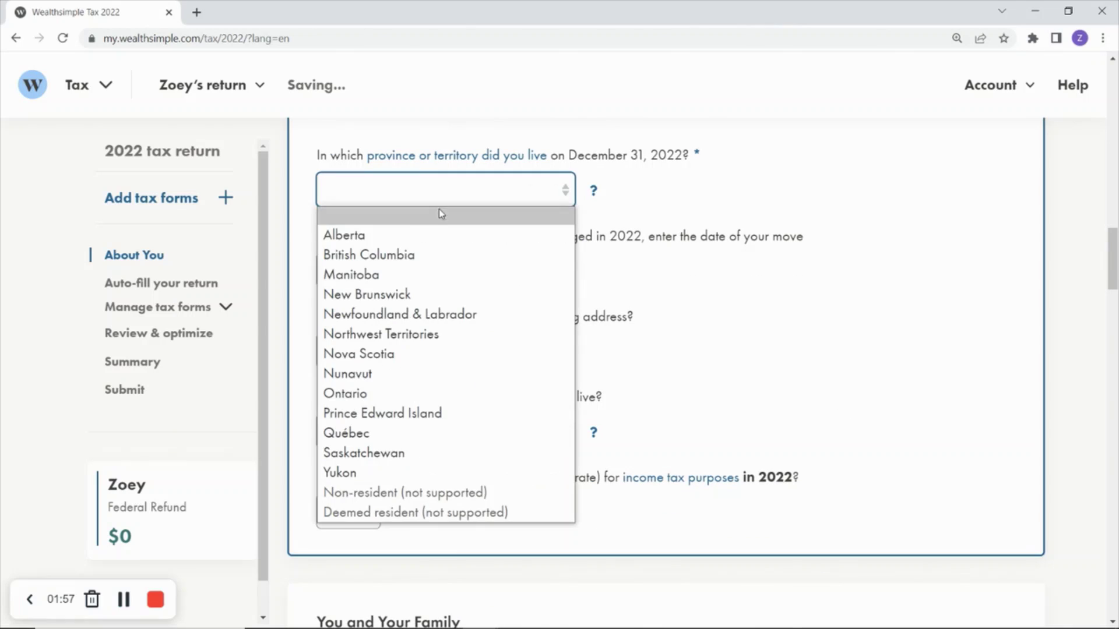
{"action": "left_click", "coordinate": [397, 242]}
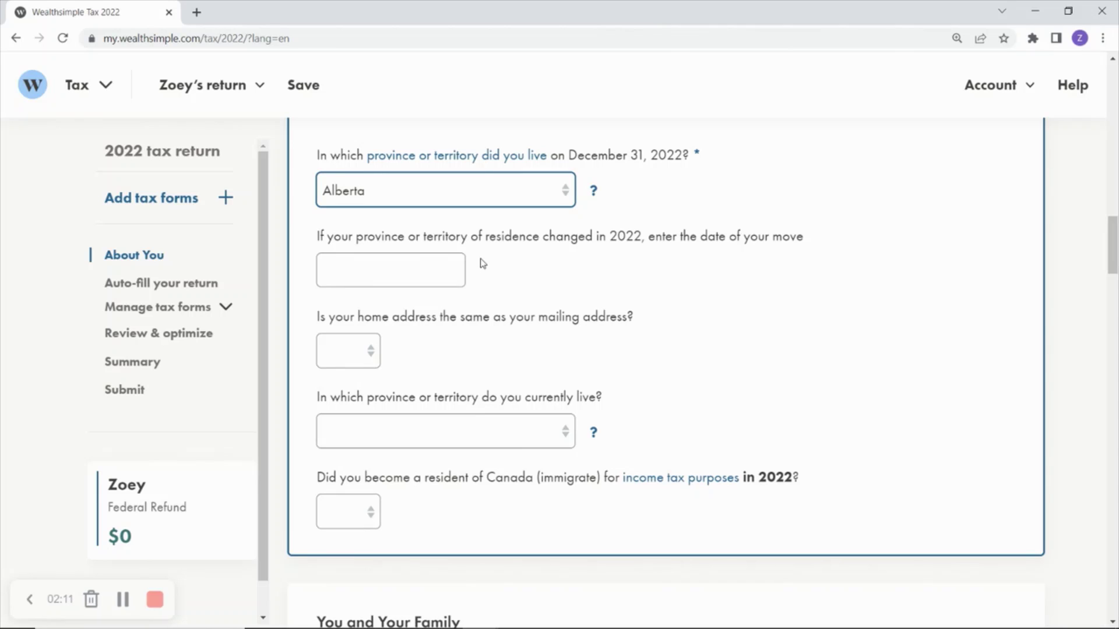
- Confirm the home address matches the mailing address and set the current province to Alberta
{"action": "left_click", "coordinate": [373, 350]}
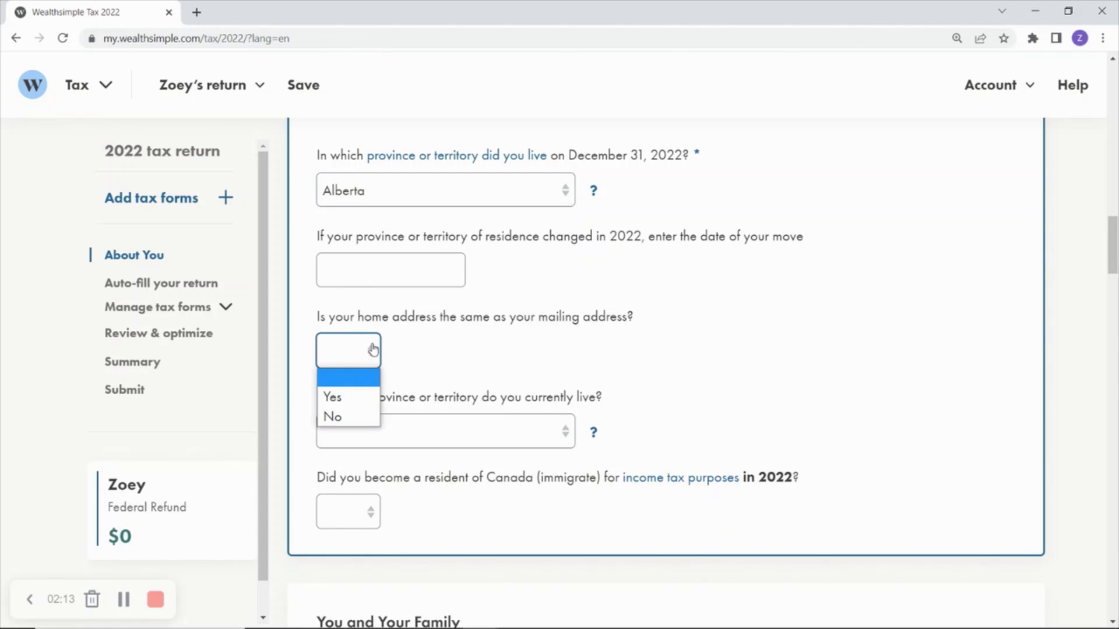
{"action": "left_click", "coordinate": [353, 399]}
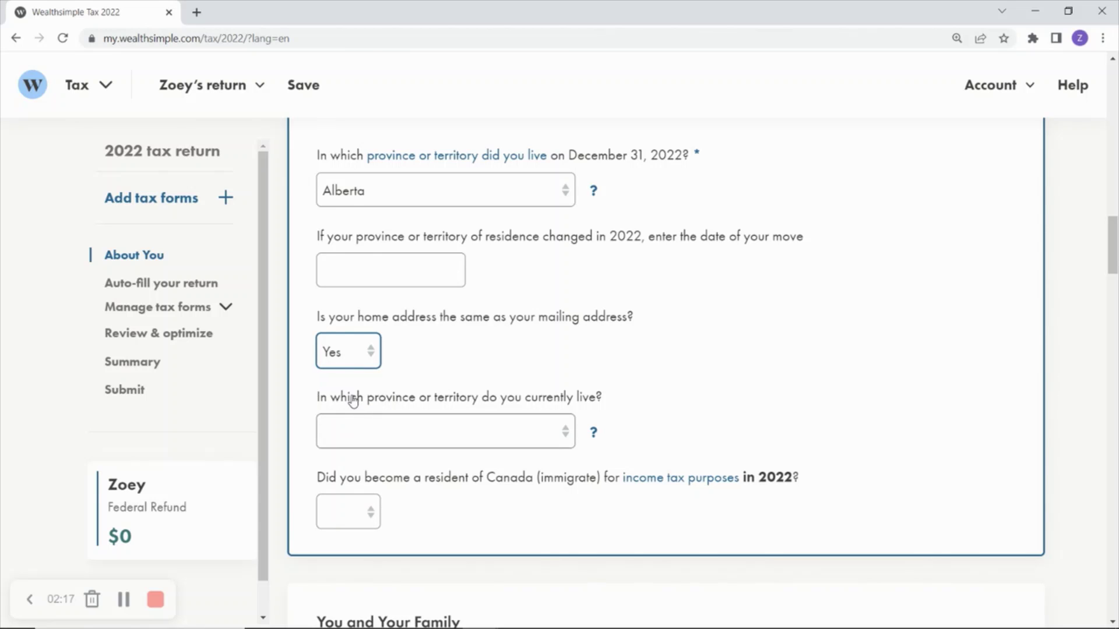
{"action": "left_click", "coordinate": [575, 434]}
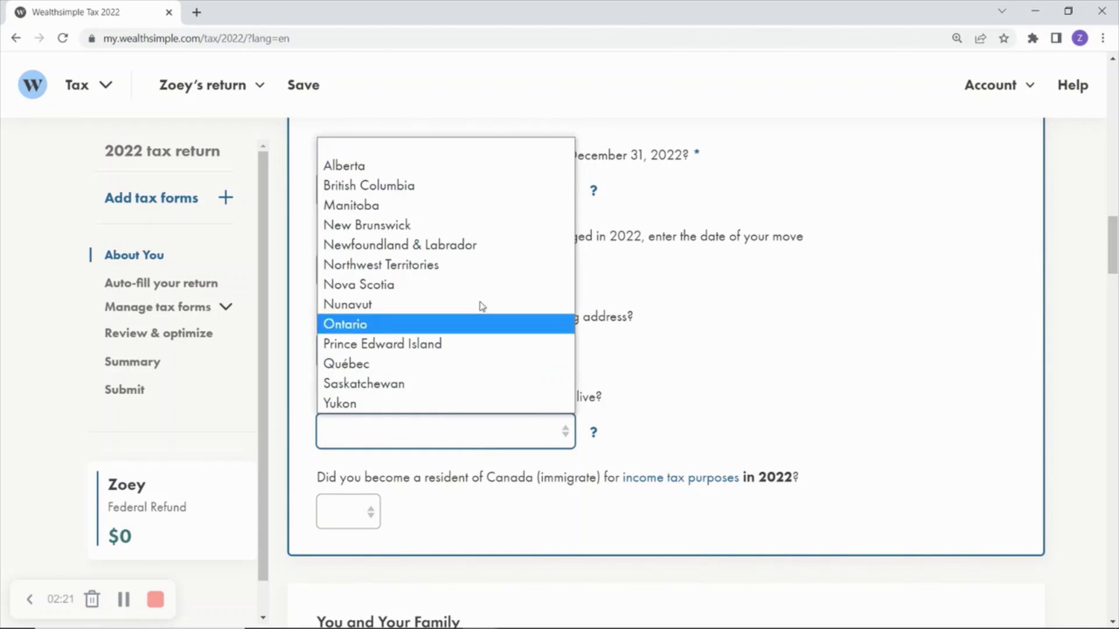
{"action": "left_click", "coordinate": [387, 165]}
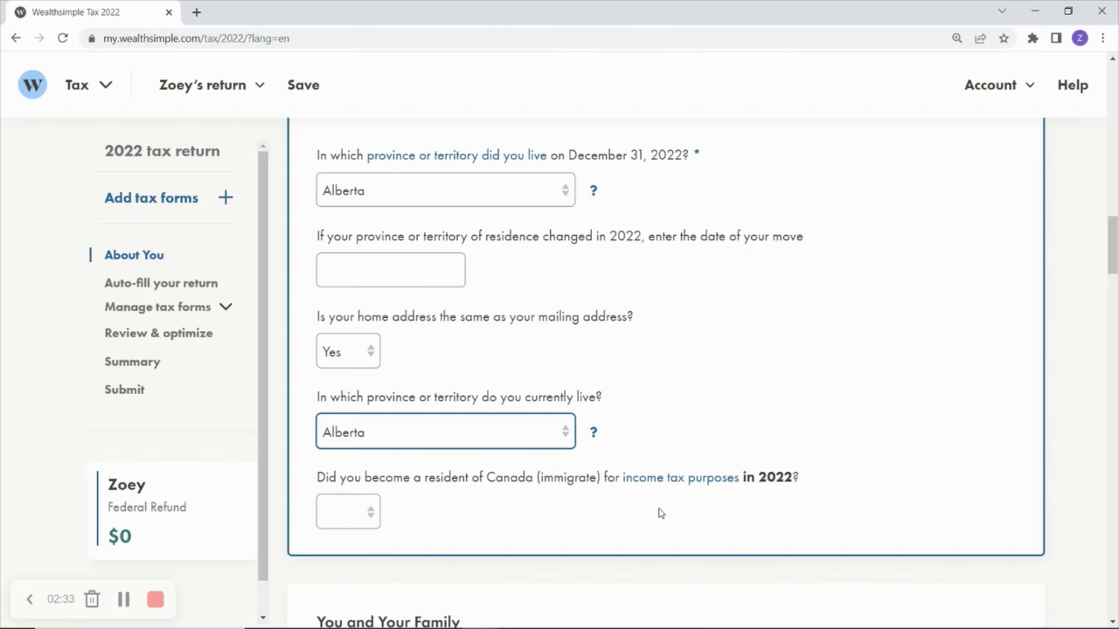
{"action": "left_click", "coordinate": [676, 478]}
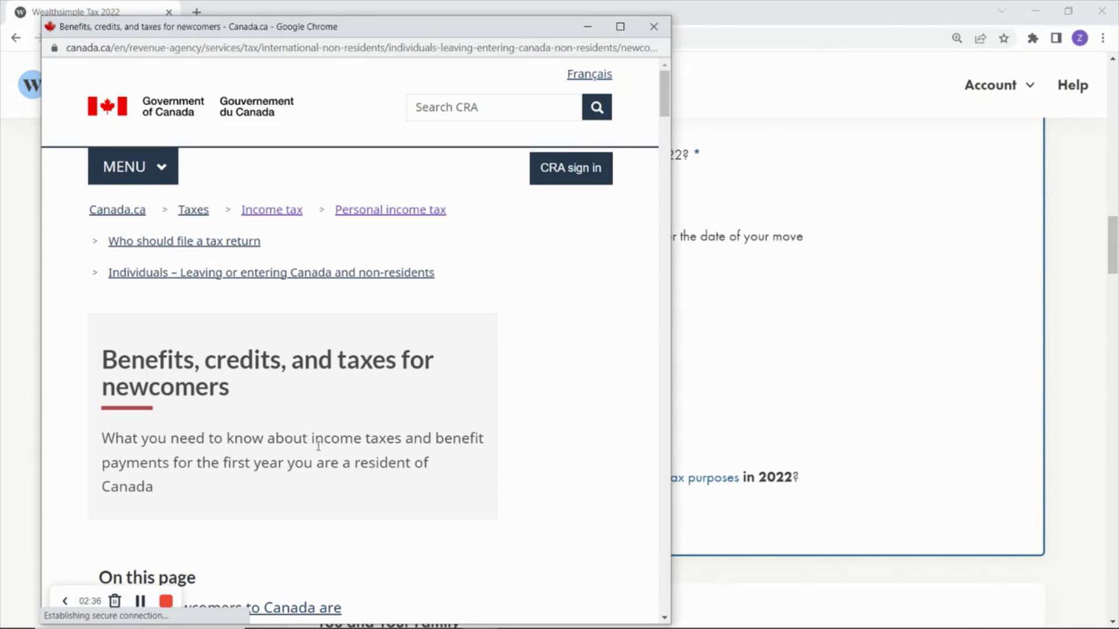
{"action": "scroll", "coordinate": [328, 440], "scroll_direction": "down", "scroll_amount": 1}
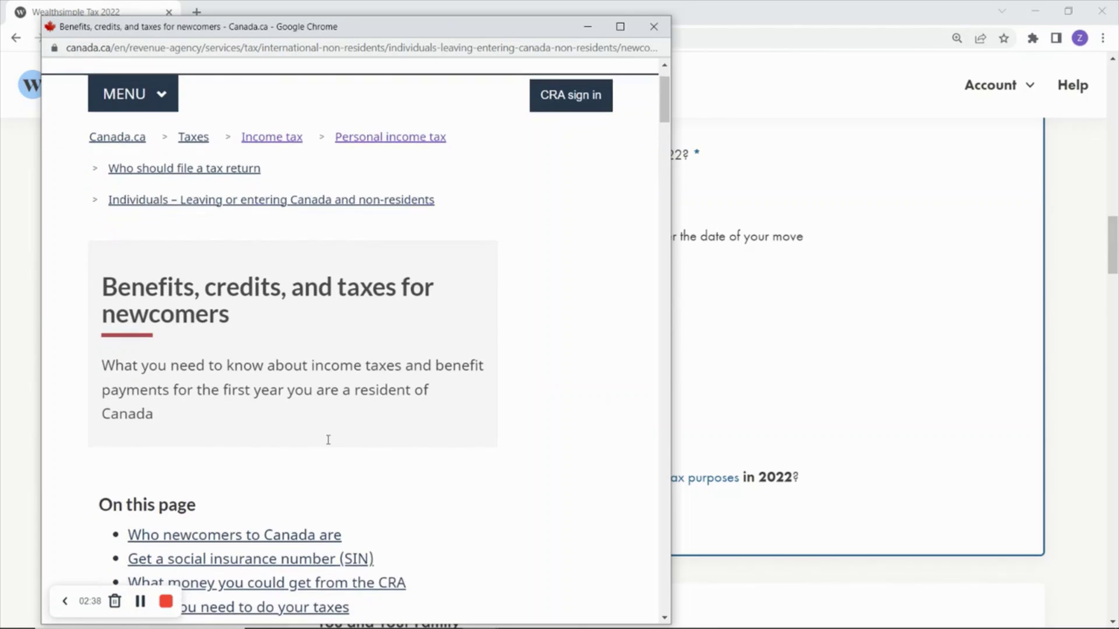
{"action": "scroll", "coordinate": [328, 440], "scroll_direction": "down", "scroll_amount": 1}
{"action": "scroll", "coordinate": [328, 442], "scroll_direction": "down", "scroll_amount": 1}
{"action": "scroll", "coordinate": [329, 446], "scroll_direction": "down", "scroll_amount": 1}
{"action": "scroll", "coordinate": [329, 446], "scroll_direction": "down", "scroll_amount": 2}
{"action": "scroll", "coordinate": [328, 440], "scroll_direction": "down", "scroll_amount": 1}
{"action": "scroll", "coordinate": [328, 438], "scroll_direction": "down", "scroll_amount": 1}
{"action": "scroll", "coordinate": [329, 437], "scroll_direction": "down", "scroll_amount": 1}
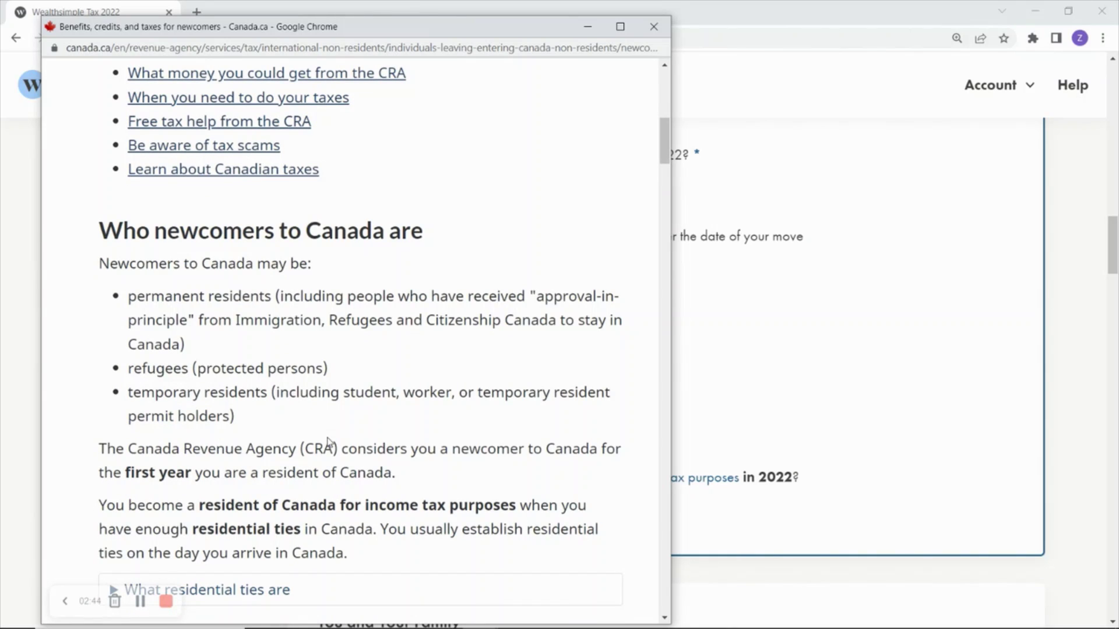
{"action": "scroll", "coordinate": [328, 444], "scroll_direction": "down", "scroll_amount": 2}
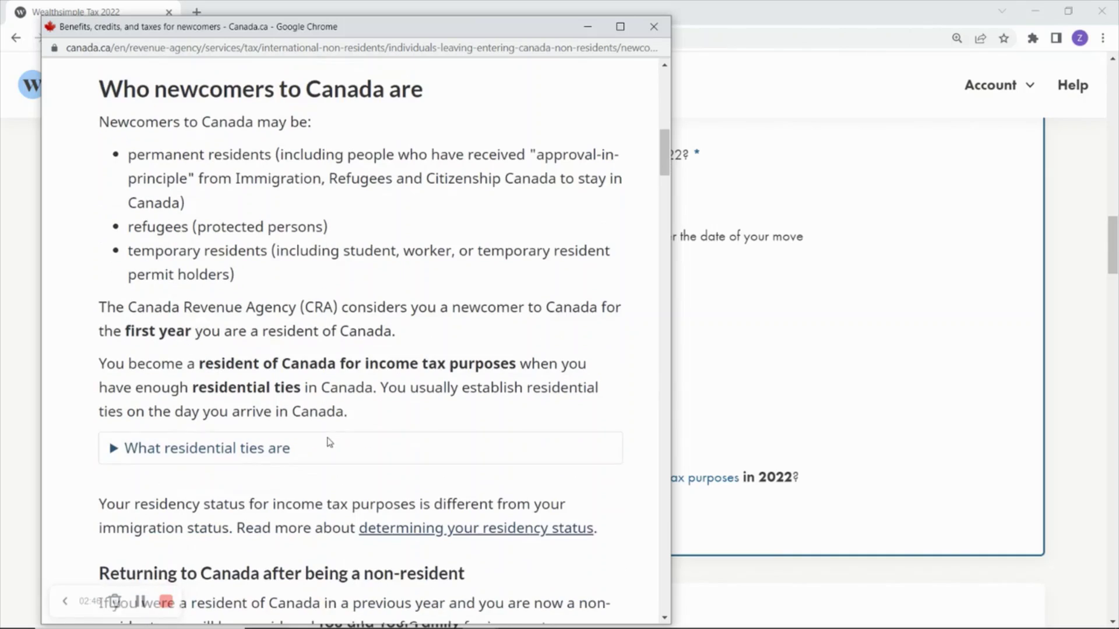
{"action": "scroll", "coordinate": [329, 443], "scroll_direction": "down", "scroll_amount": 1}
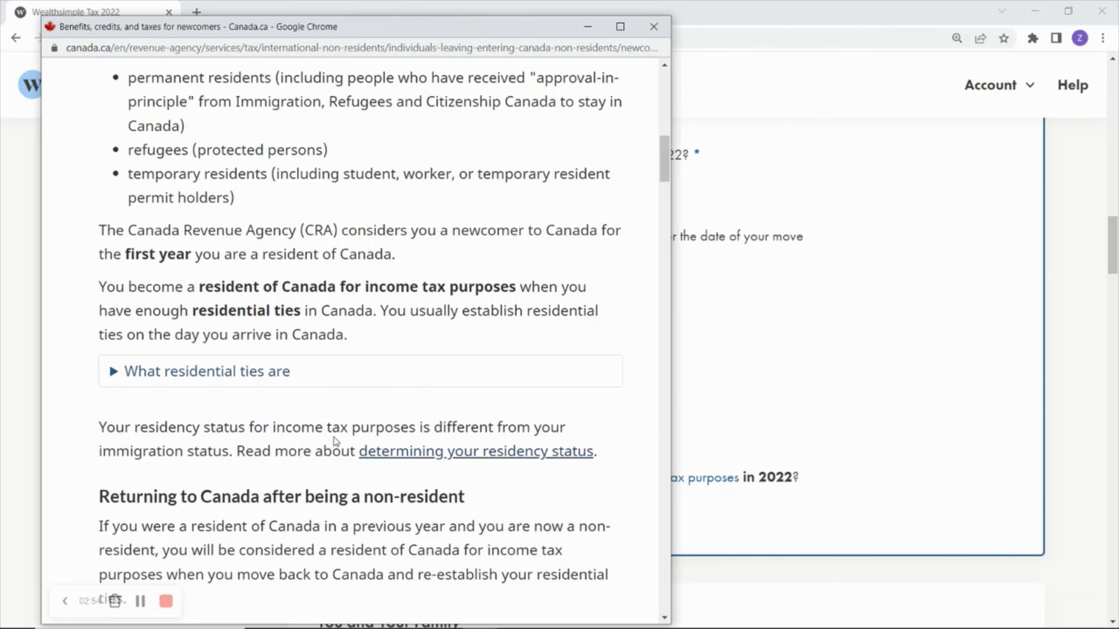
{"action": "left_click", "coordinate": [654, 26]}
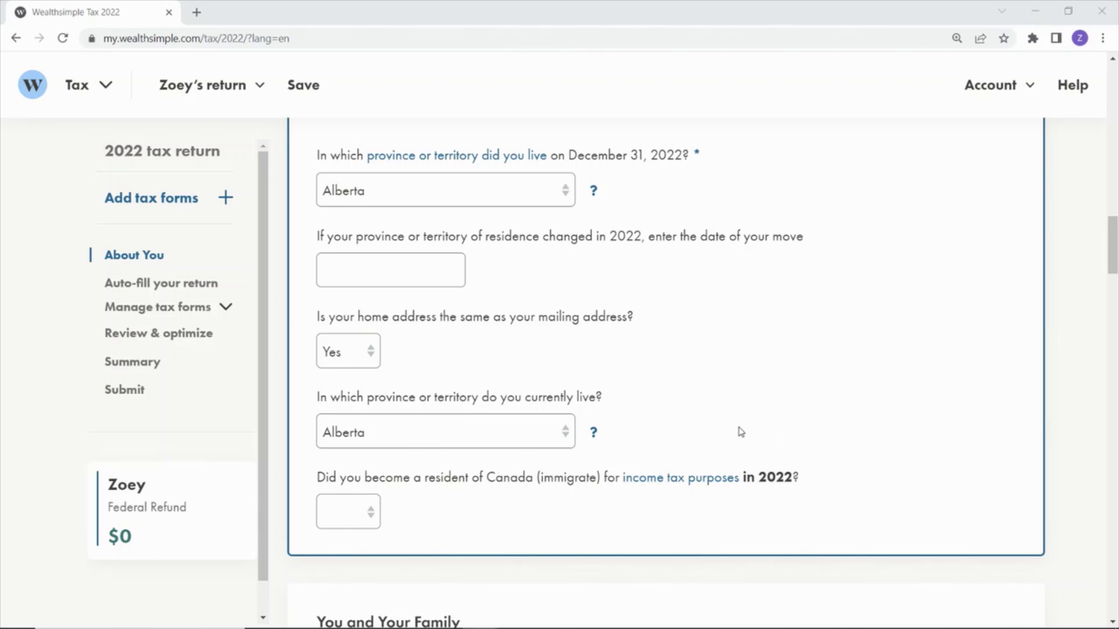
- Answer Yes to immigrating in 2022 and agree to the reporting-responsibility statement
{"action": "scroll", "coordinate": [688, 431], "scroll_direction": "down", "scroll_amount": 3}
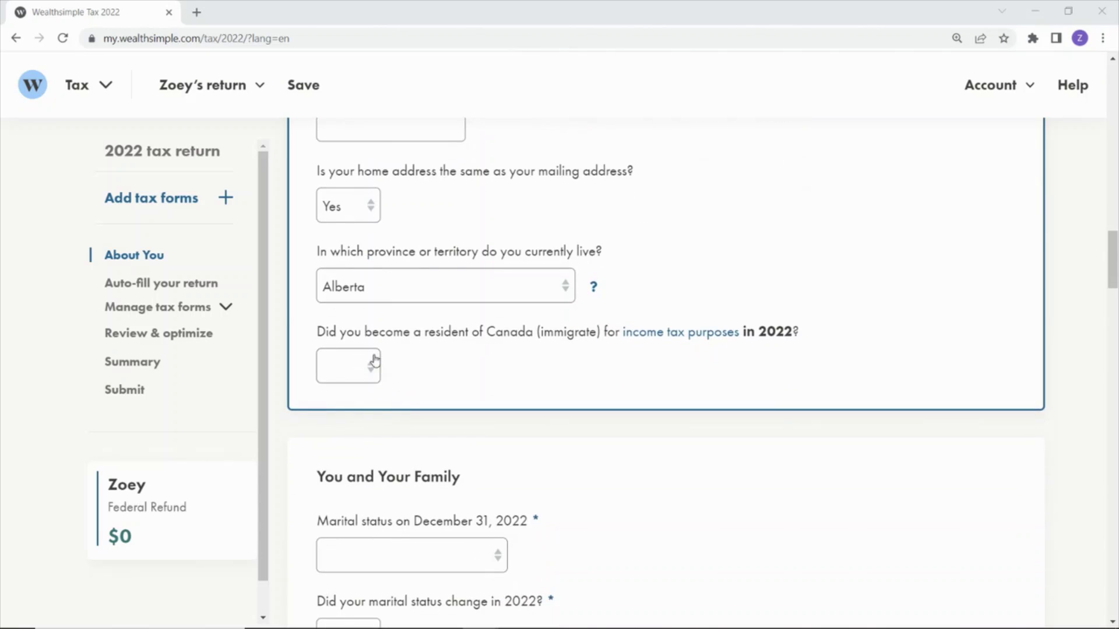
{"action": "left_click", "coordinate": [370, 365]}
{"action": "left_click", "coordinate": [347, 411]}
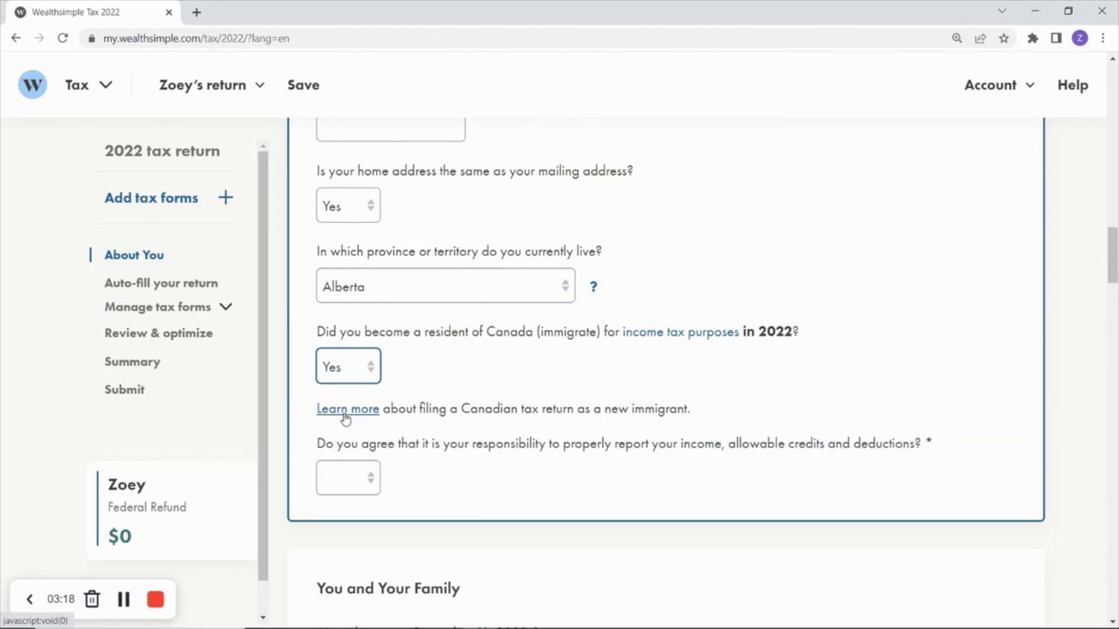
{"action": "left_click", "coordinate": [373, 482]}
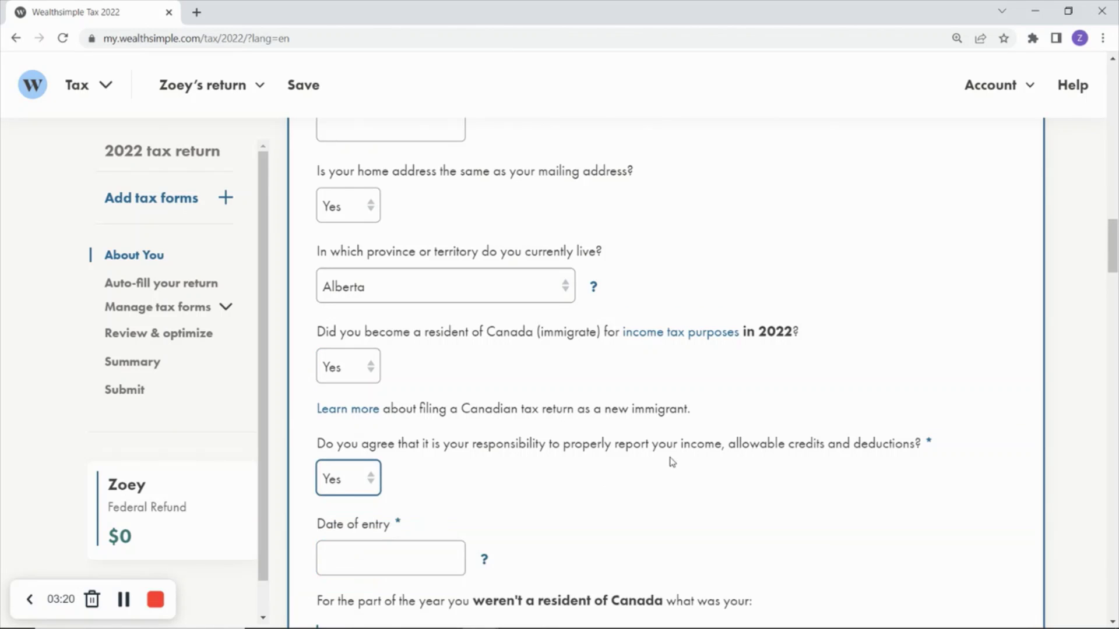
{"action": "left_click", "coordinate": [349, 525]}
- Go back up to the immigration question to change its answer
{"action": "scroll", "coordinate": [662, 458], "scroll_direction": "down", "scroll_amount": 2}
{"action": "scroll", "coordinate": [654, 452], "scroll_direction": "down", "scroll_amount": 3}
{"action": "scroll", "coordinate": [656, 454], "scroll_direction": "down", "scroll_amount": 1}
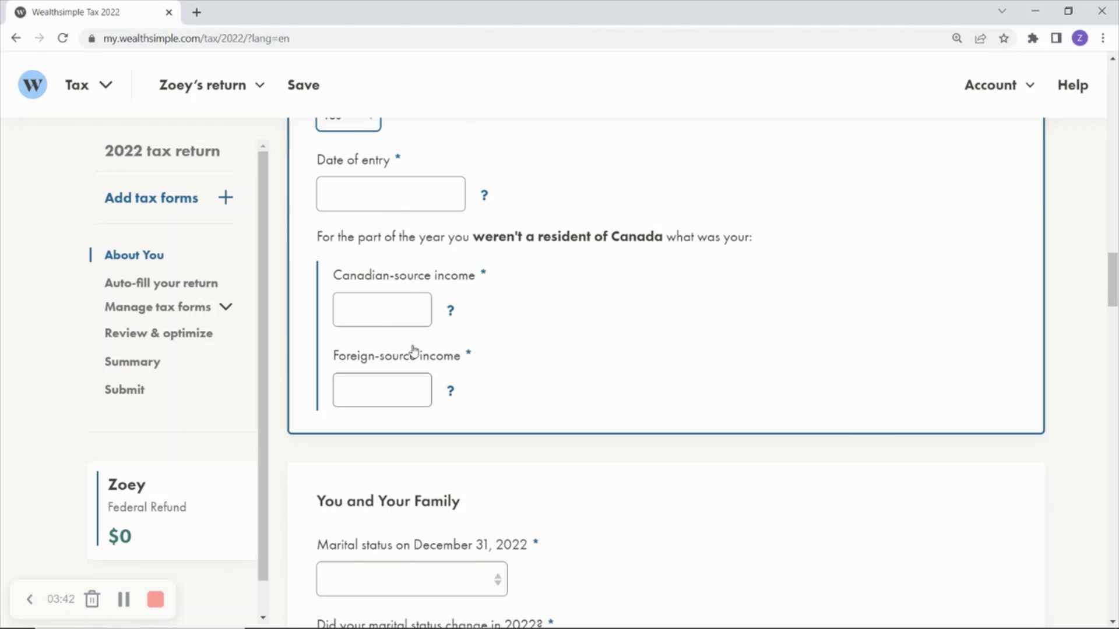
{"action": "scroll", "coordinate": [412, 350], "scroll_direction": "up", "scroll_amount": 3}
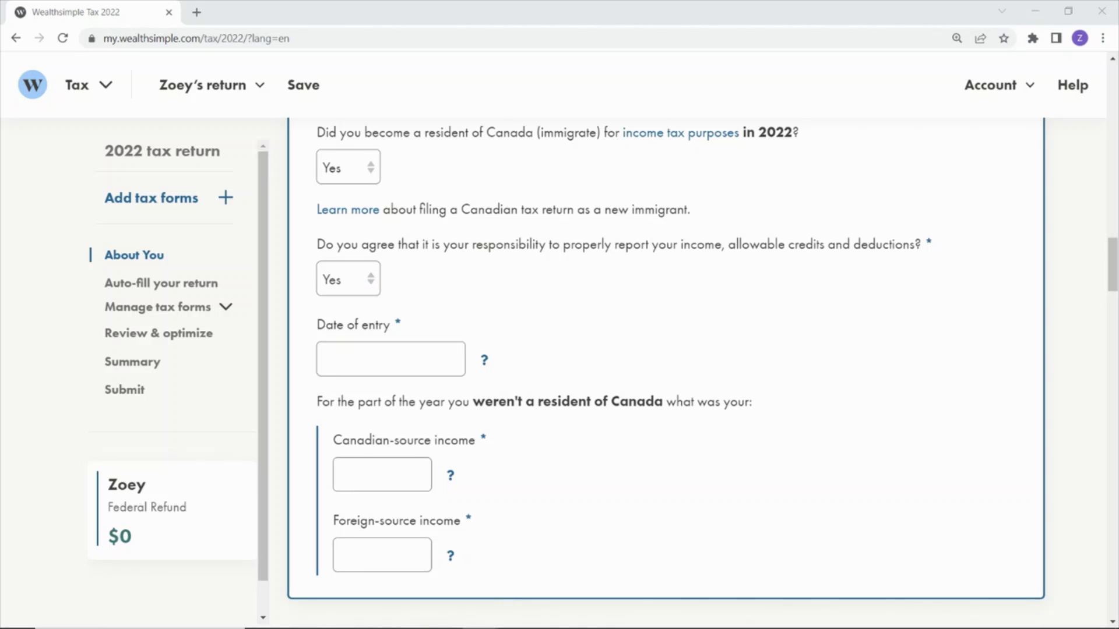
{"action": "scroll", "coordinate": [715, 343], "scroll_direction": "up", "scroll_amount": 1}
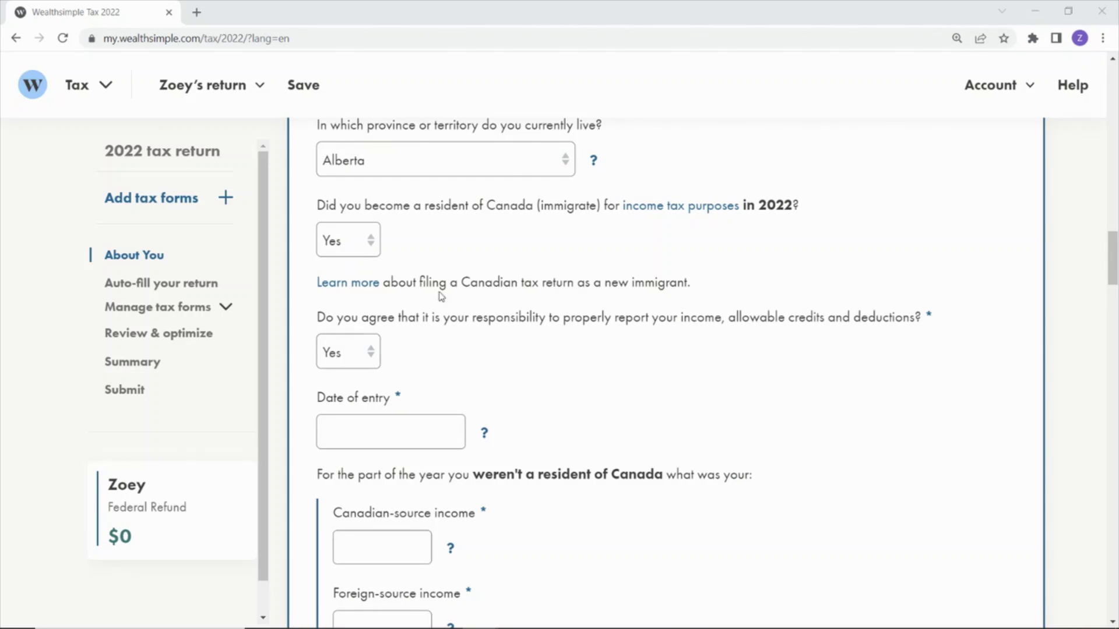
{"action": "left_click", "coordinate": [371, 243]}
- Answer No to immigrating to Canada in 2022
{"action": "left_click", "coordinate": [343, 303]}
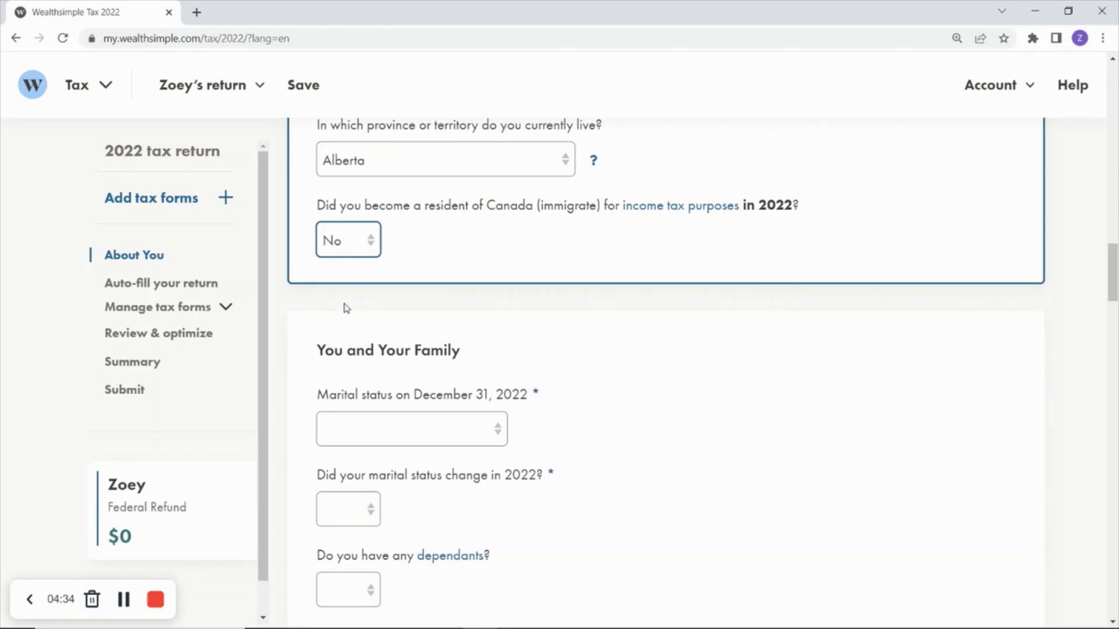
{"action": "scroll", "coordinate": [661, 310], "scroll_direction": "down", "scroll_amount": 1}
{"action": "scroll", "coordinate": [661, 309], "scroll_direction": "down", "scroll_amount": 1}
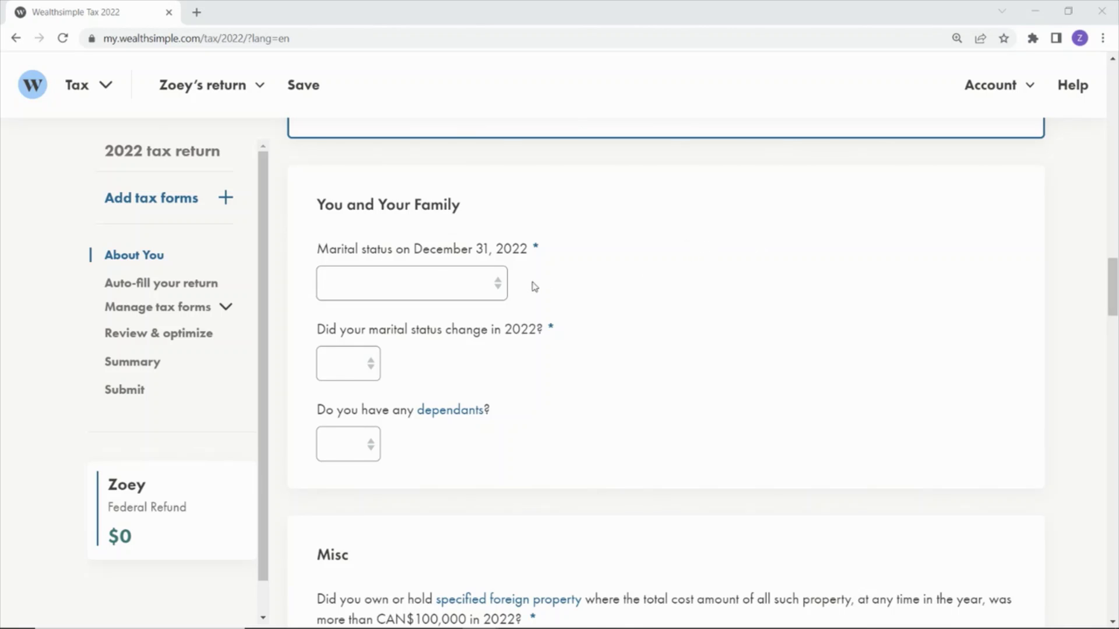
- Set marital status to Married and choose to prepare both returns together
{"action": "left_click", "coordinate": [498, 285]}
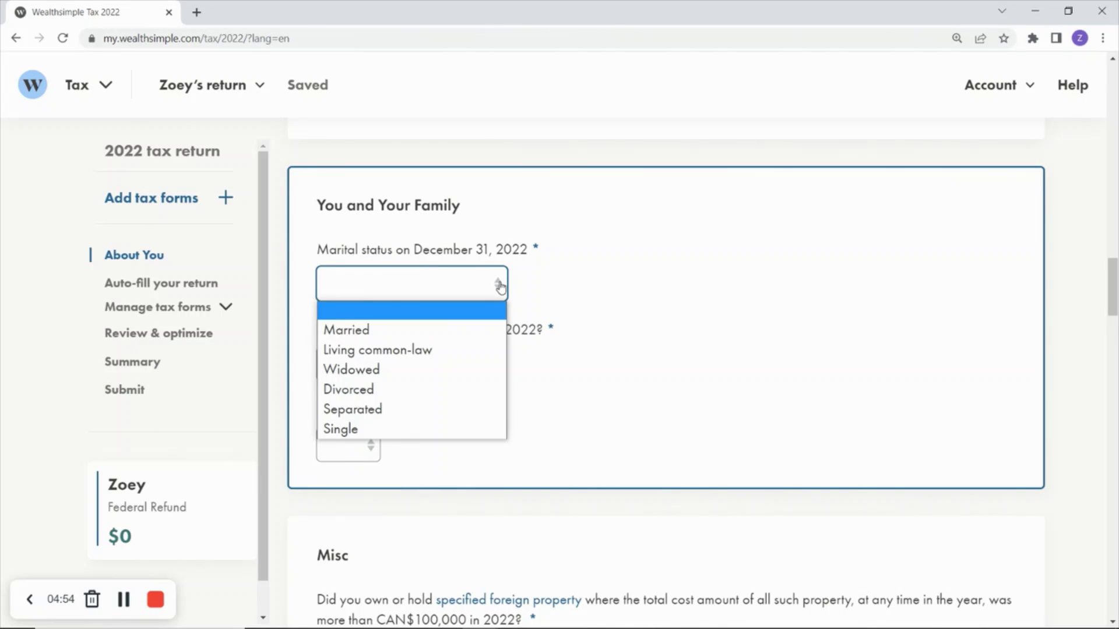
{"action": "left_click", "coordinate": [383, 329]}
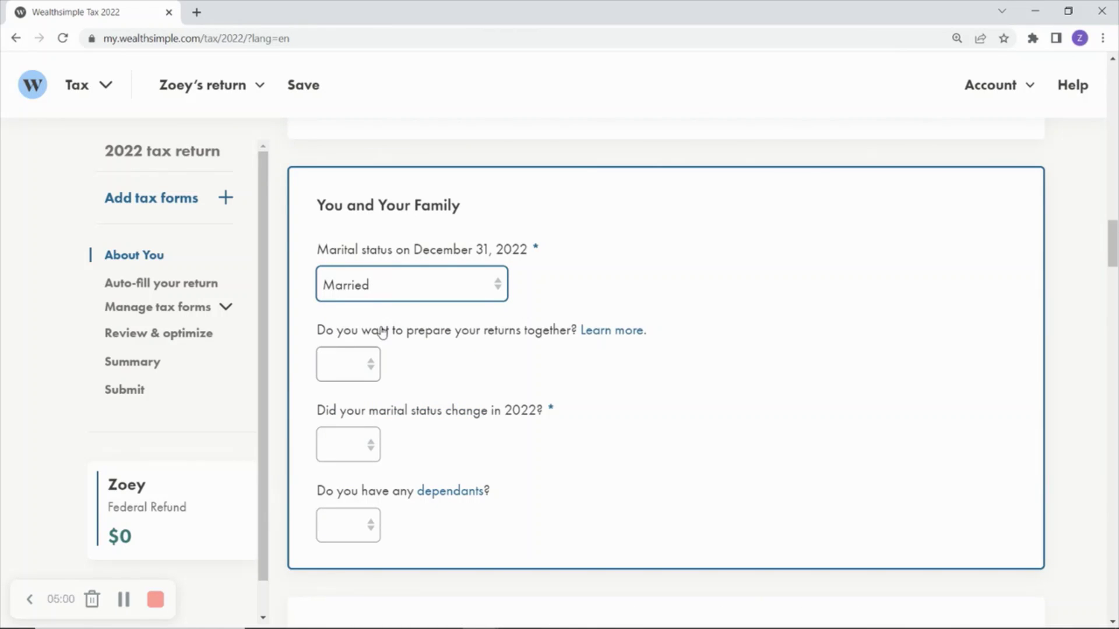
{"action": "left_click", "coordinate": [374, 364]}
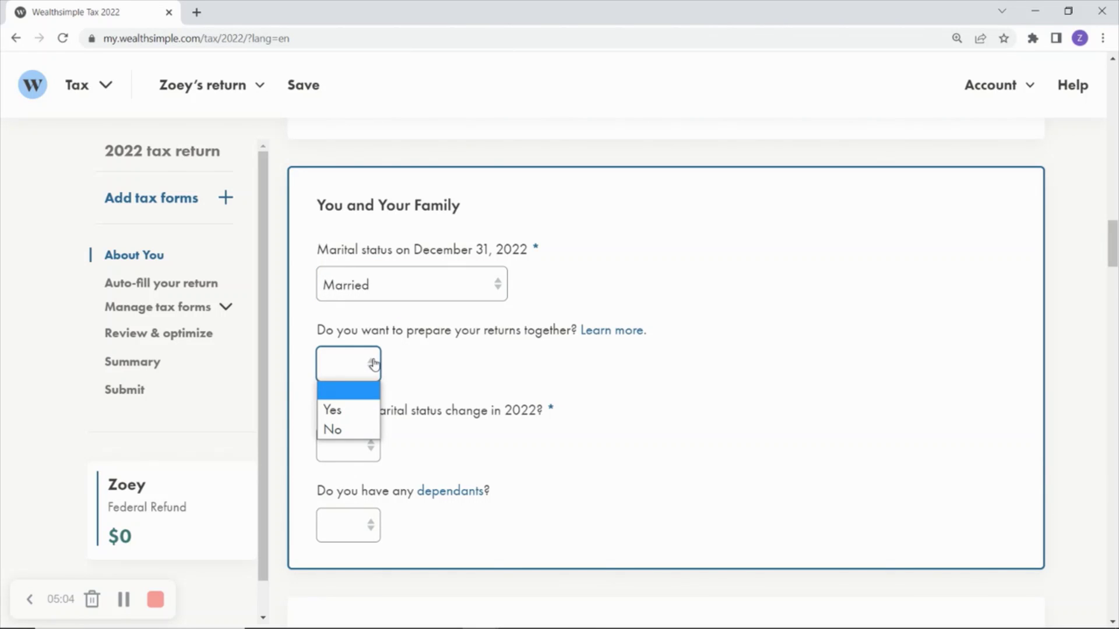
{"action": "left_click", "coordinate": [351, 410]}
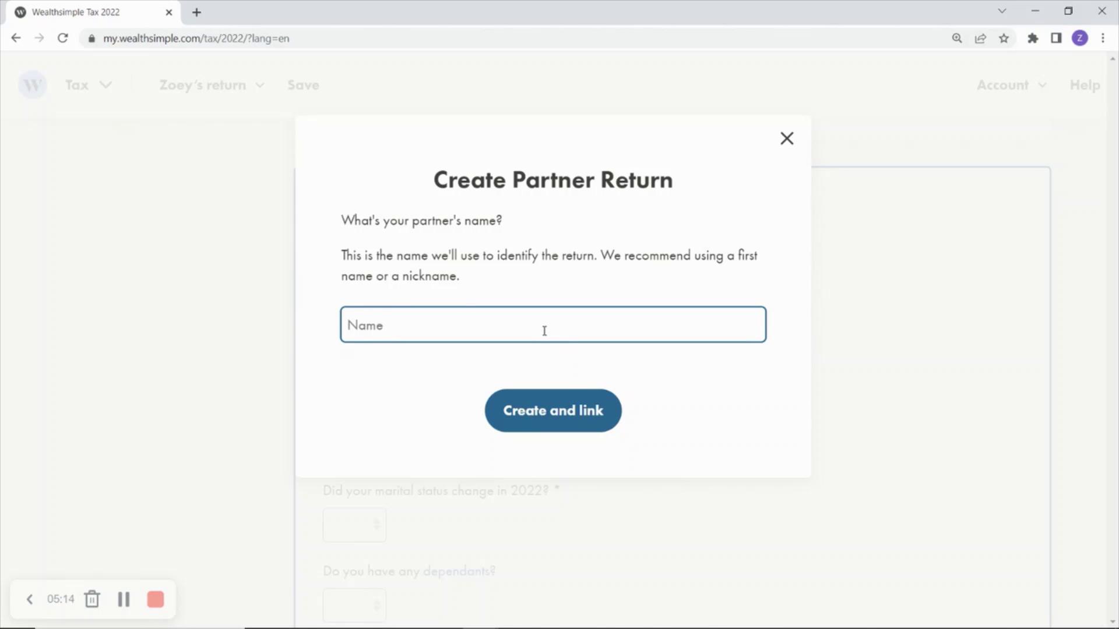
- Create and link a partner return named Vince
{"action": "type", "text": "Vince"}
{"action": "left_click", "coordinate": [548, 428]}
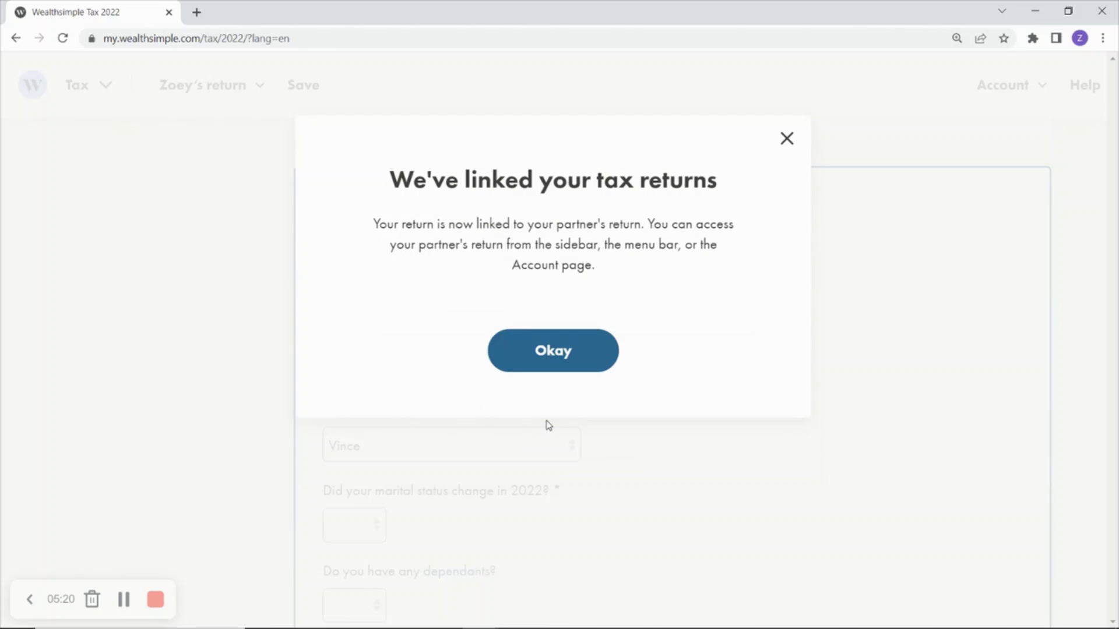
{"action": "left_click", "coordinate": [578, 359]}
- Answer No to a 2022 marital status change and to having dependants
{"action": "scroll", "coordinate": [733, 359], "scroll_direction": "down", "scroll_amount": 3}
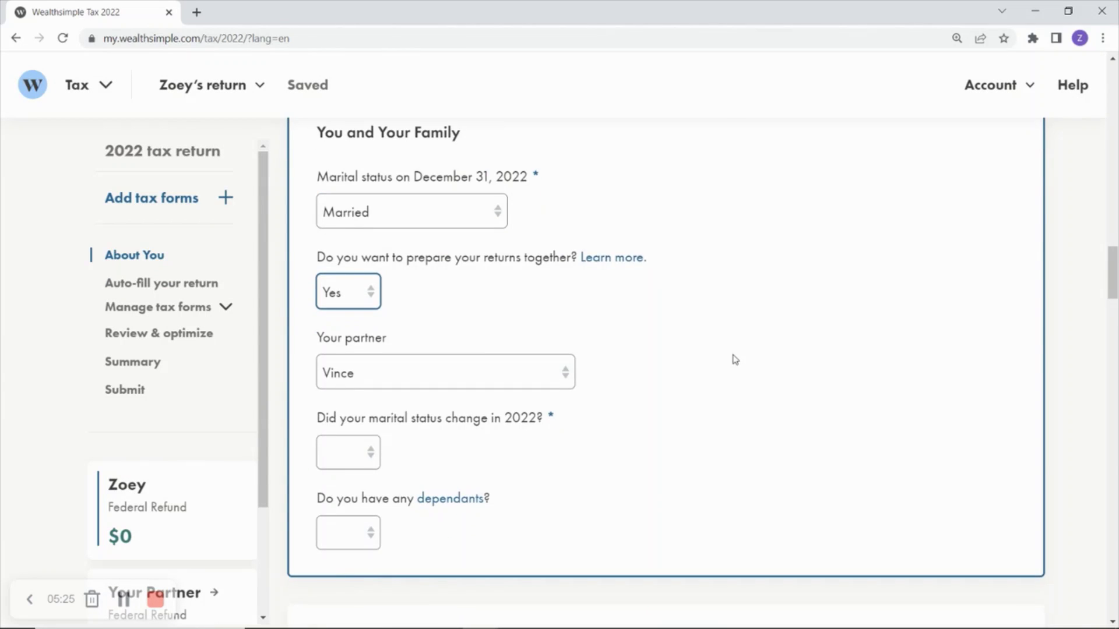
{"action": "left_click", "coordinate": [378, 381]}
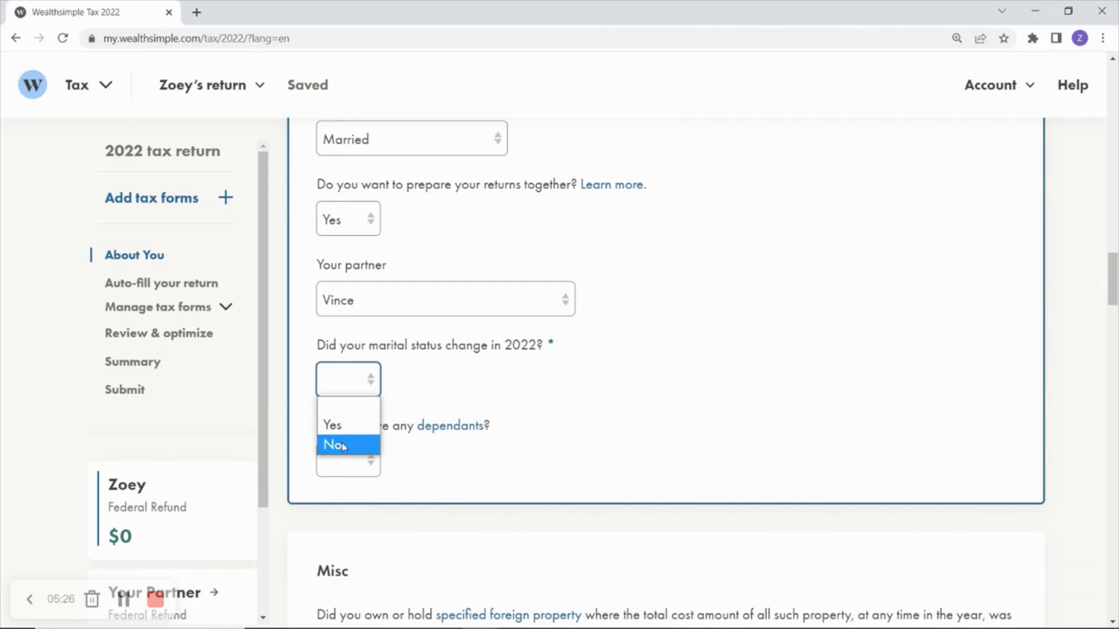
{"action": "left_click", "coordinate": [343, 447]}
{"action": "left_click", "coordinate": [372, 463]}
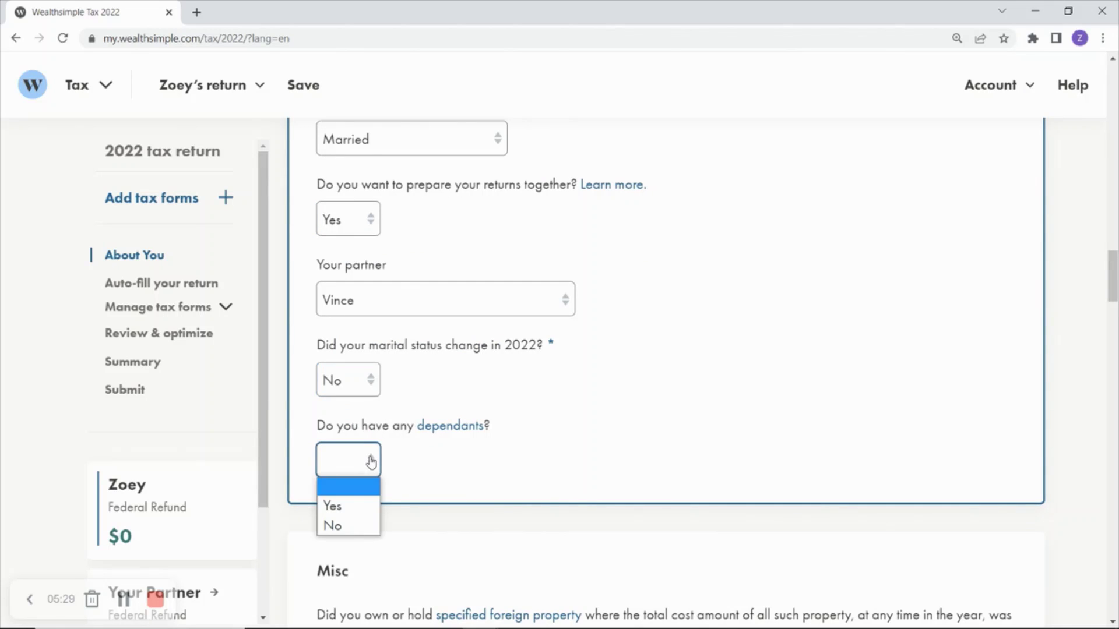
{"action": "left_click", "coordinate": [347, 527]}
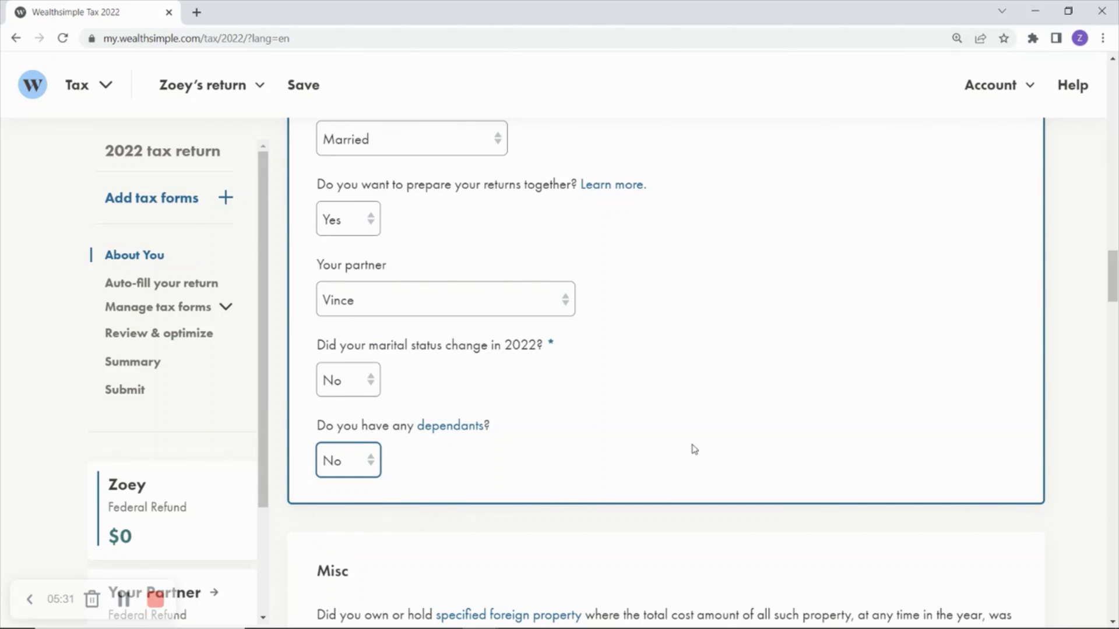
{"action": "scroll", "coordinate": [693, 447], "scroll_direction": "down", "scroll_amount": 2}
{"action": "scroll", "coordinate": [692, 444], "scroll_direction": "down", "scroll_amount": 1}
{"action": "scroll", "coordinate": [688, 439], "scroll_direction": "down", "scroll_amount": 2}
{"action": "scroll", "coordinate": [683, 434], "scroll_direction": "down", "scroll_amount": 1}
{"action": "scroll", "coordinate": [683, 431], "scroll_direction": "down", "scroll_amount": 2}
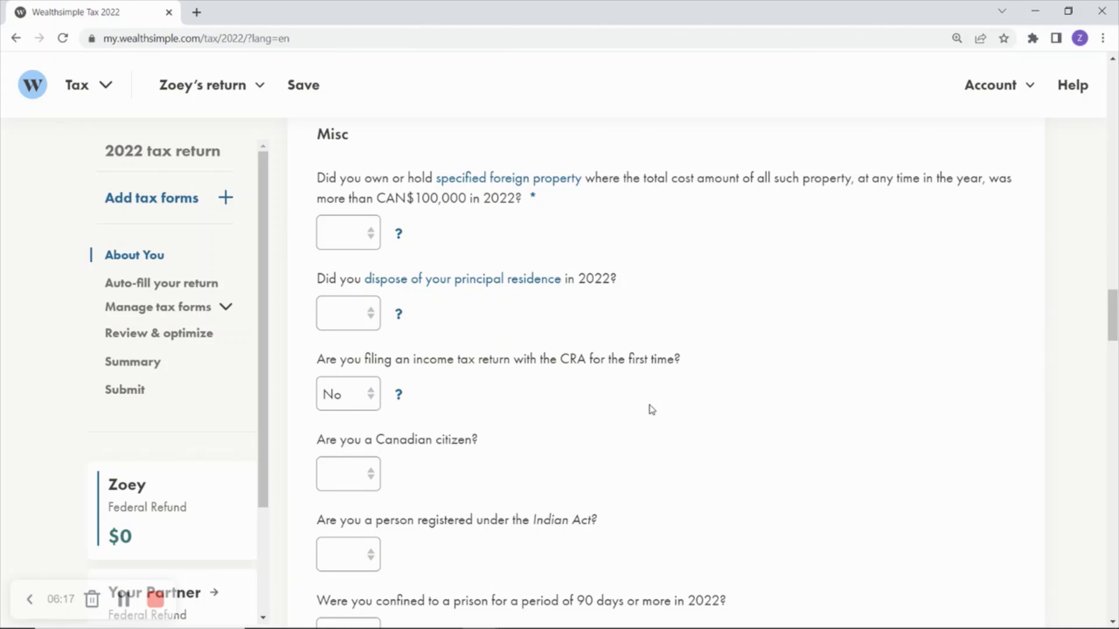
- Answer No to foreign property and principal residence sale, and Yes to Canadian citizenship
{"action": "left_click", "coordinate": [373, 242]}
{"action": "left_click", "coordinate": [337, 301]}
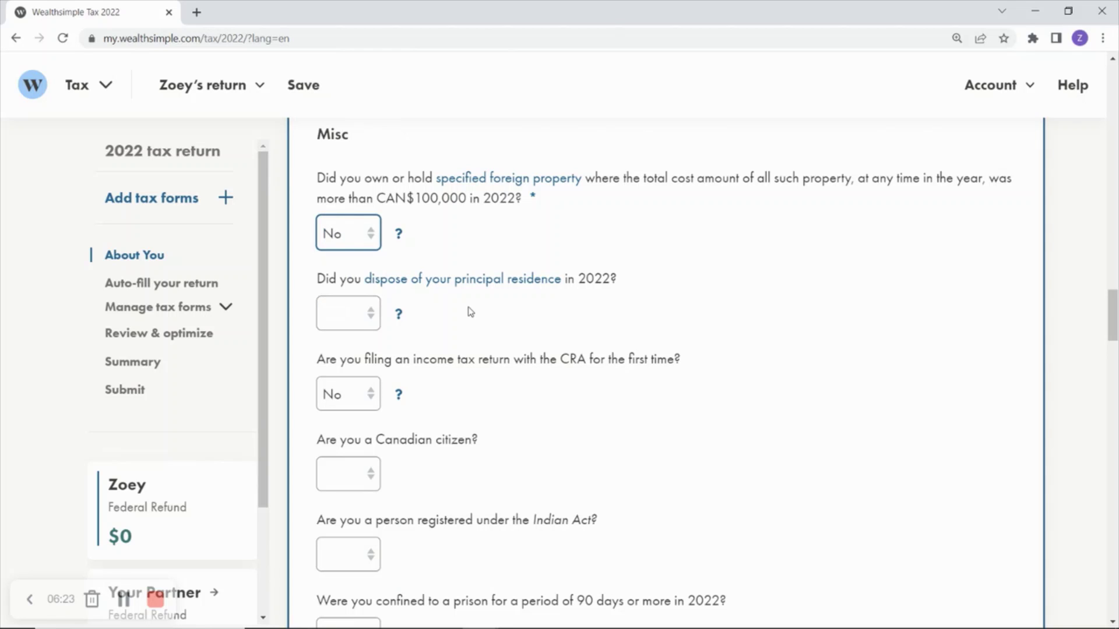
{"action": "left_click", "coordinate": [380, 320]}
{"action": "left_click", "coordinate": [342, 379]}
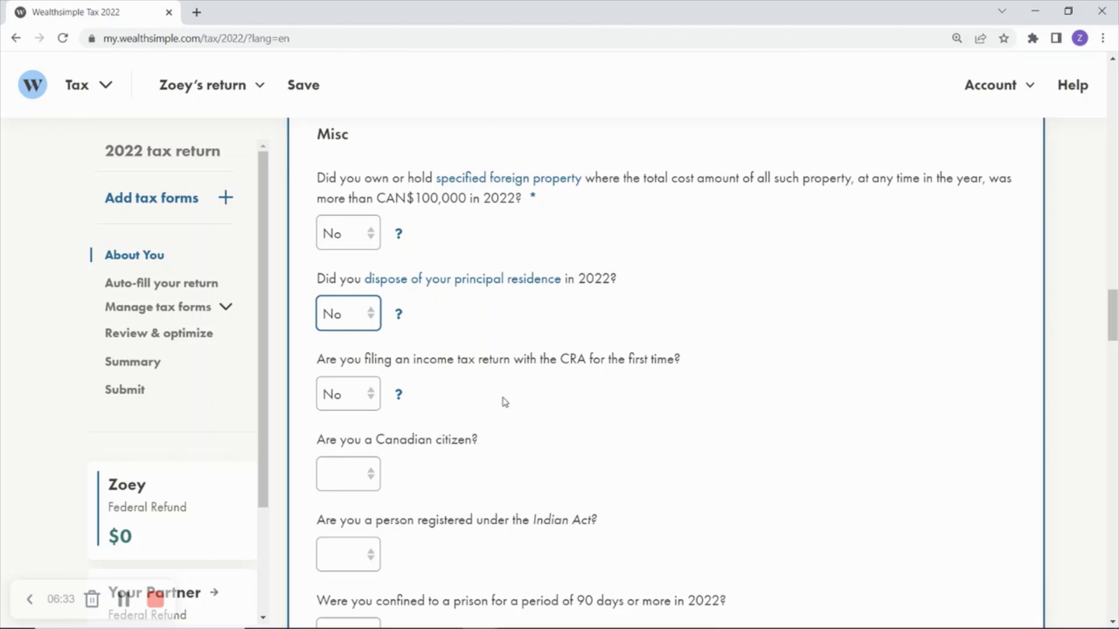
{"action": "left_click", "coordinate": [363, 479]}
{"action": "left_click", "coordinate": [336, 520]}
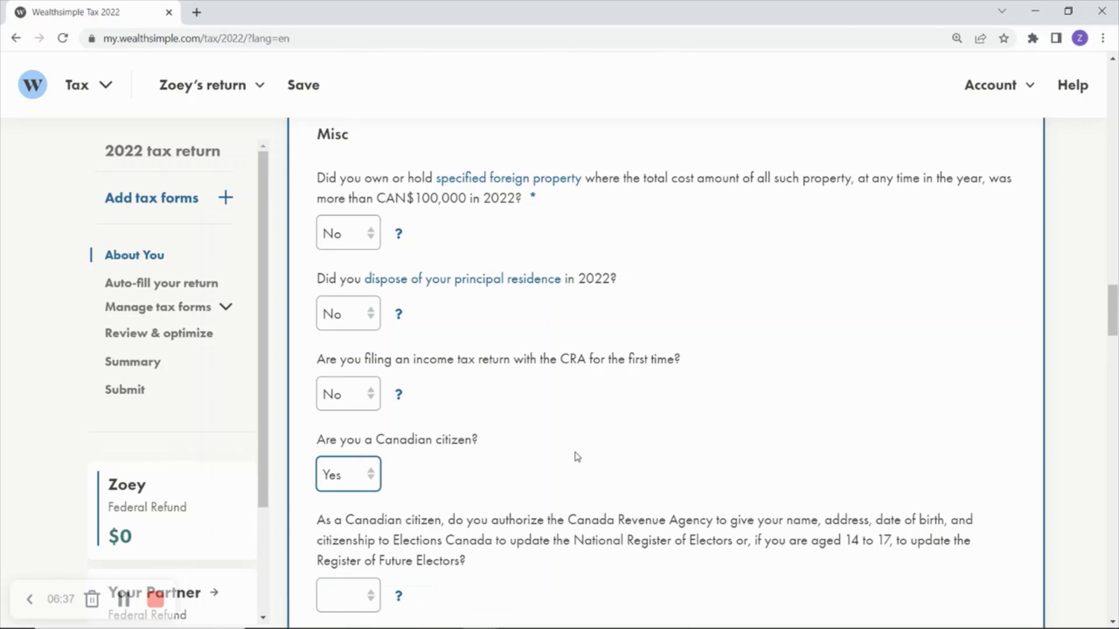
- Authorize Elections Canada sharing and answer No to Indian Act registration and prison
{"action": "scroll", "coordinate": [575, 458], "scroll_direction": "down", "scroll_amount": 1}
{"action": "scroll", "coordinate": [524, 450], "scroll_direction": "down", "scroll_amount": 1}
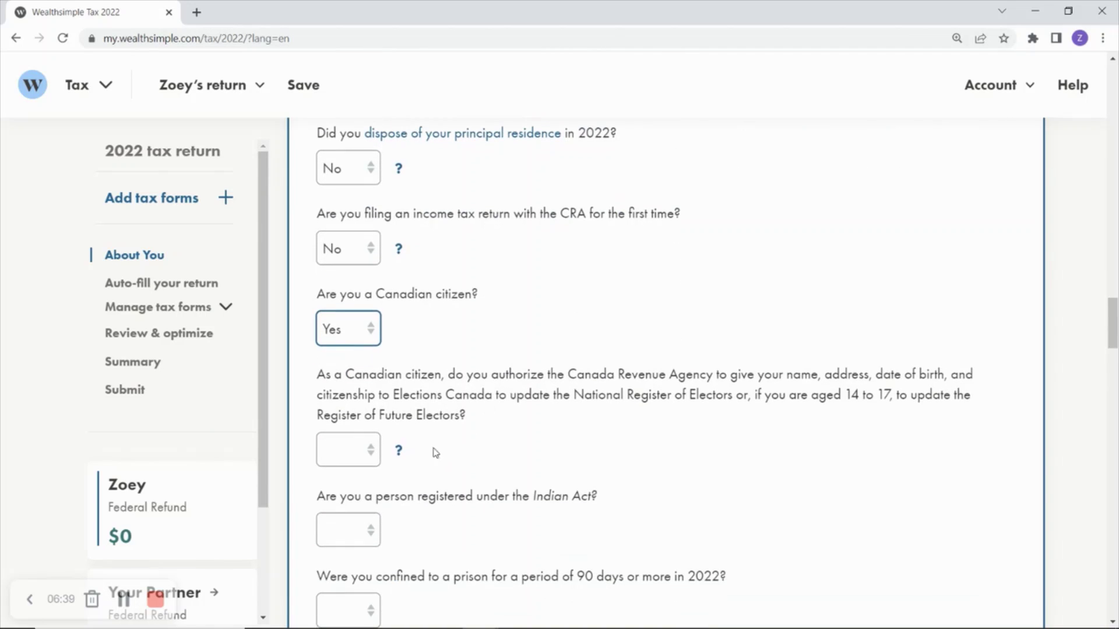
{"action": "left_click", "coordinate": [368, 449]}
{"action": "left_click", "coordinate": [338, 493]}
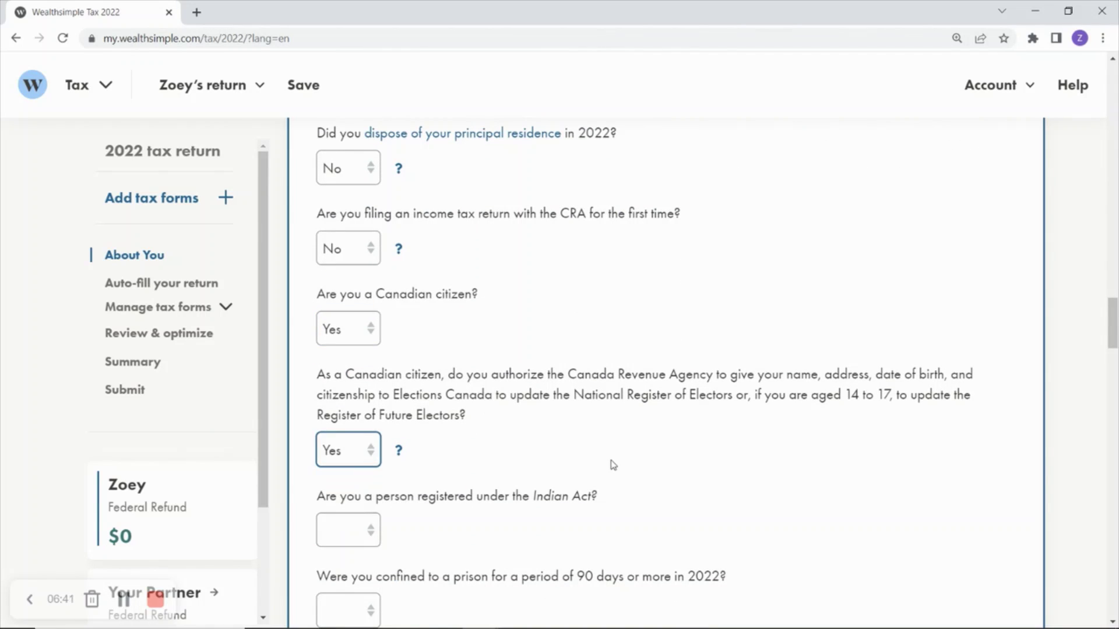
{"action": "scroll", "coordinate": [606, 451], "scroll_direction": "down", "scroll_amount": 2}
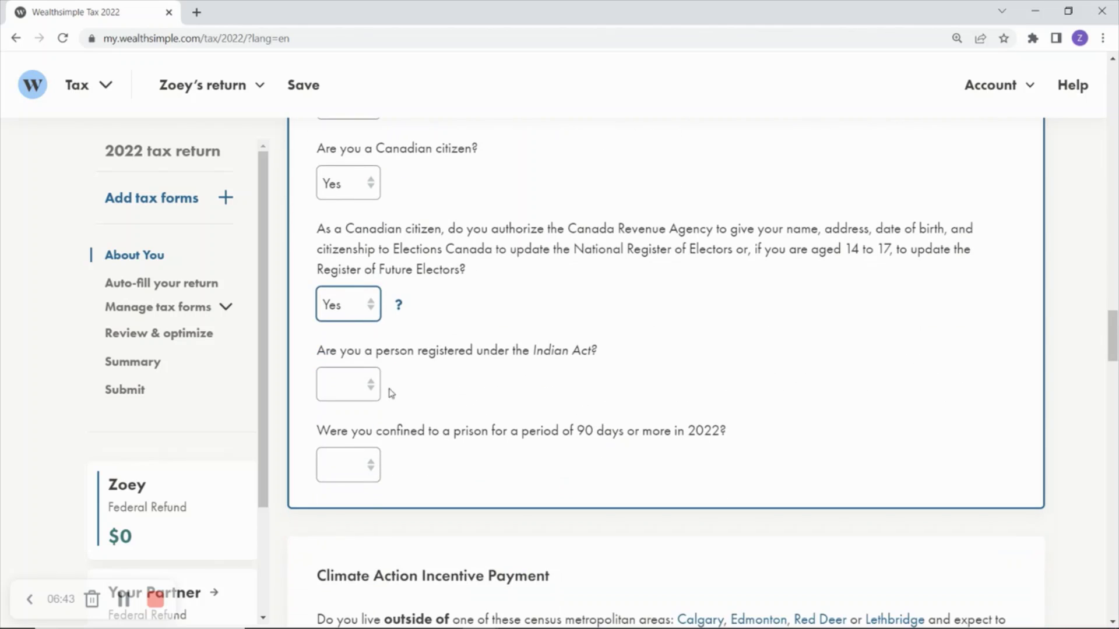
{"action": "left_click", "coordinate": [374, 395]}
{"action": "left_click", "coordinate": [332, 450]}
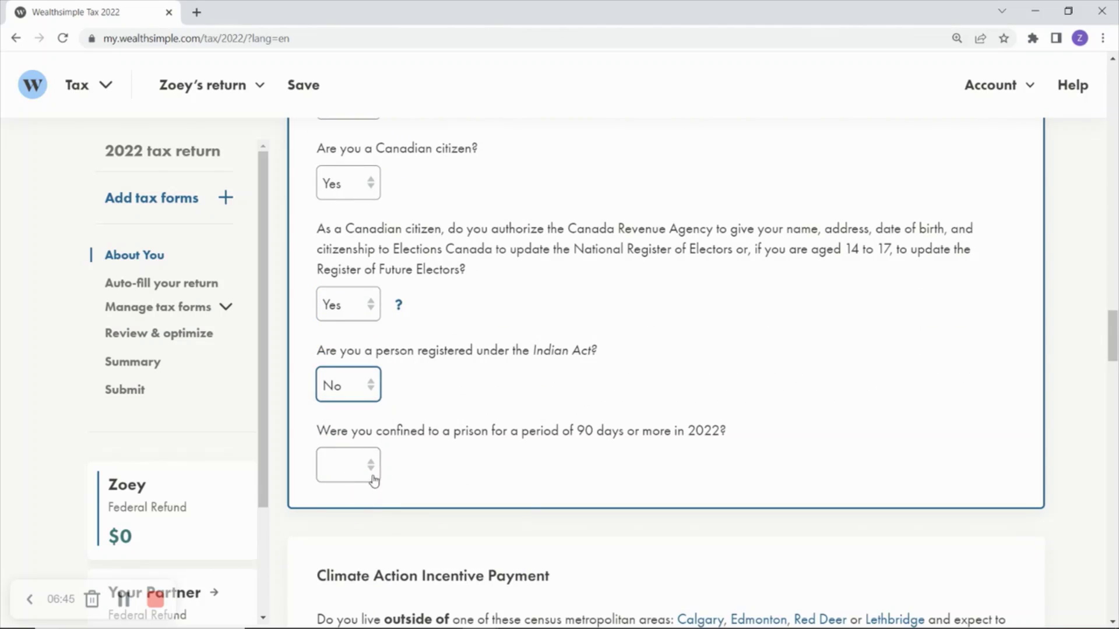
{"action": "left_click", "coordinate": [371, 482]}
{"action": "left_click", "coordinate": [358, 530]}
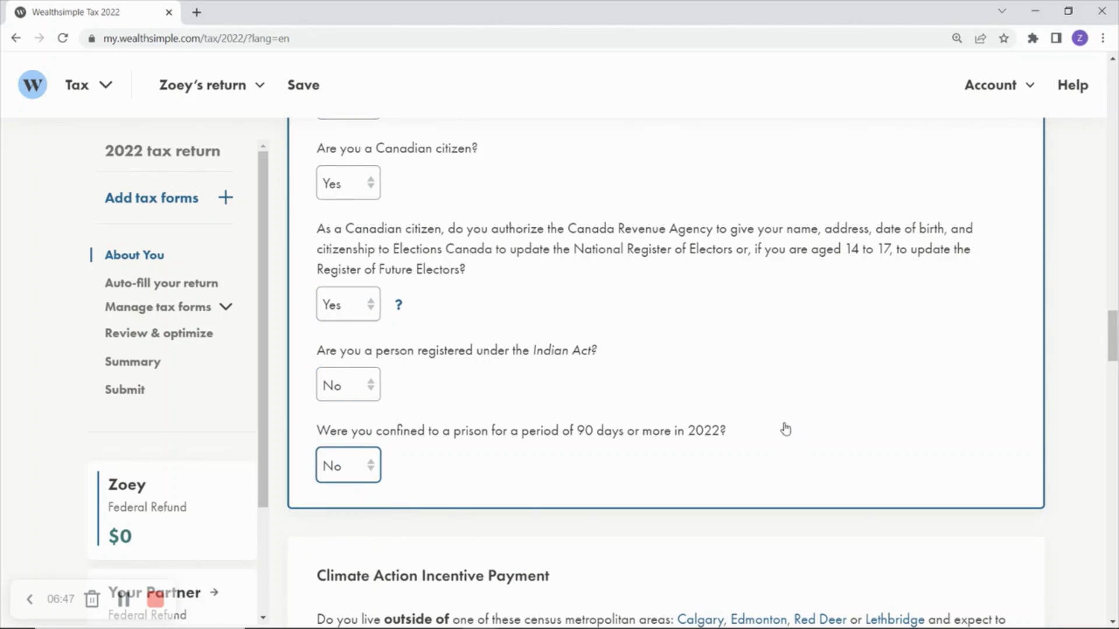
{"action": "scroll", "coordinate": [785, 430], "scroll_direction": "down", "scroll_amount": 1}
{"action": "scroll", "coordinate": [781, 428], "scroll_direction": "down", "scroll_amount": 1}
{"action": "scroll", "coordinate": [777, 427], "scroll_direction": "down", "scroll_amount": 1}
{"action": "scroll", "coordinate": [773, 426], "scroll_direction": "down", "scroll_amount": 1}
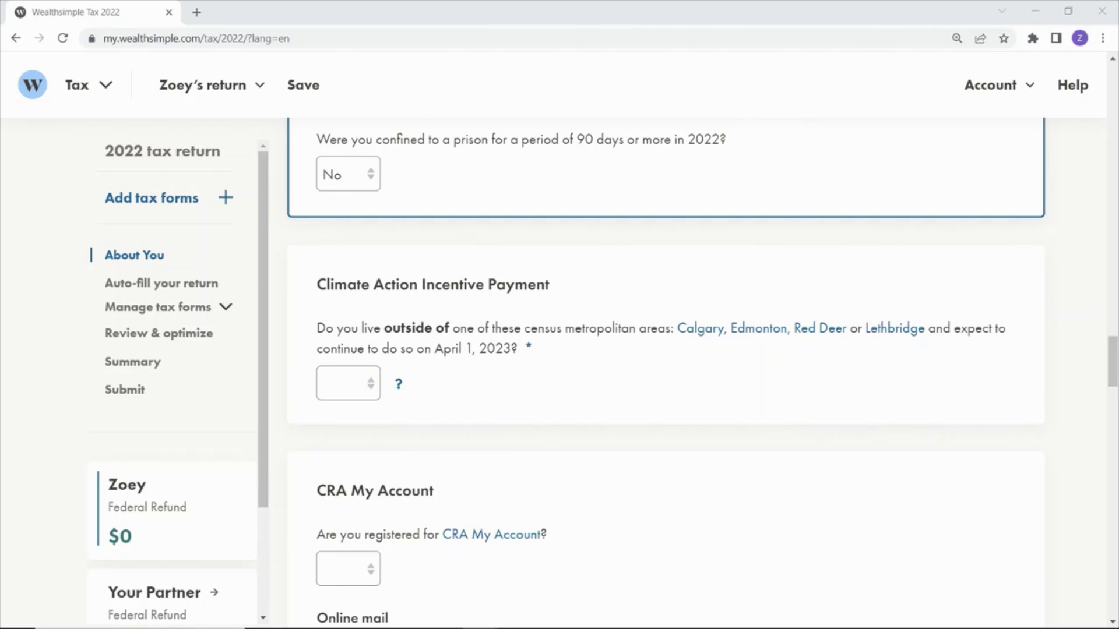
- Answer No to the Climate Action Incentive rural-area question
{"action": "left_click", "coordinate": [373, 386]}
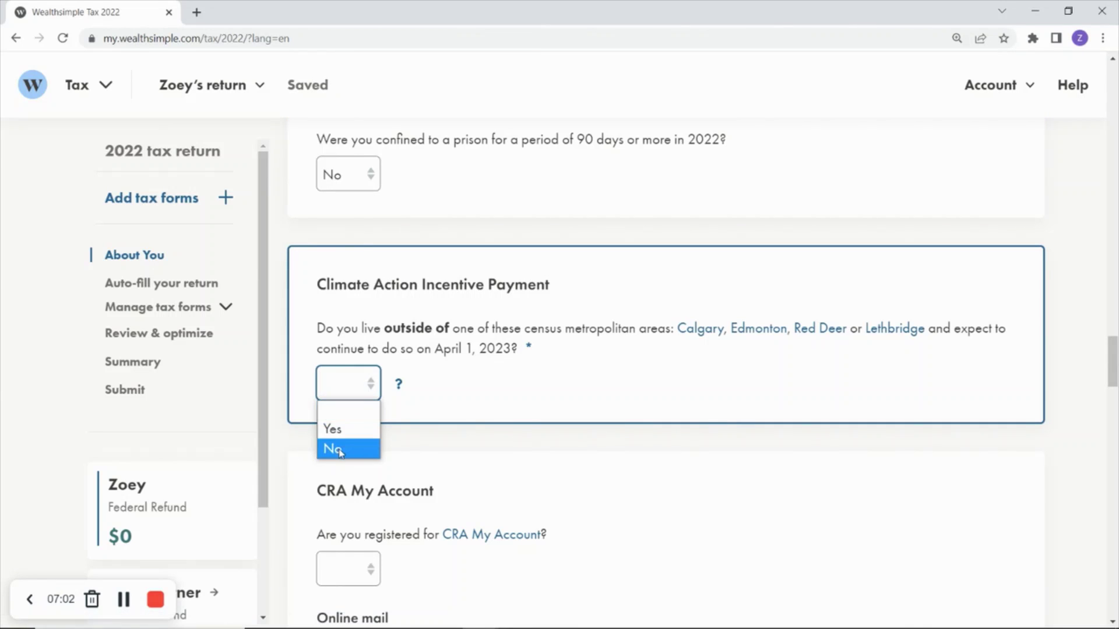
{"action": "left_click", "coordinate": [344, 450]}
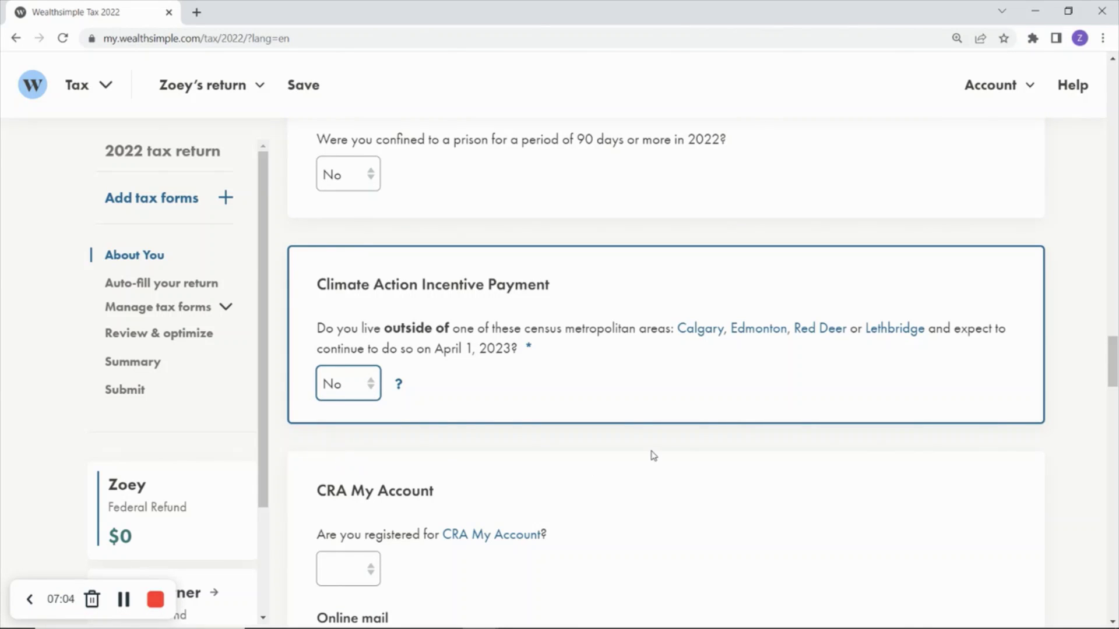
{"action": "scroll", "coordinate": [654, 456], "scroll_direction": "down", "scroll_amount": 1}
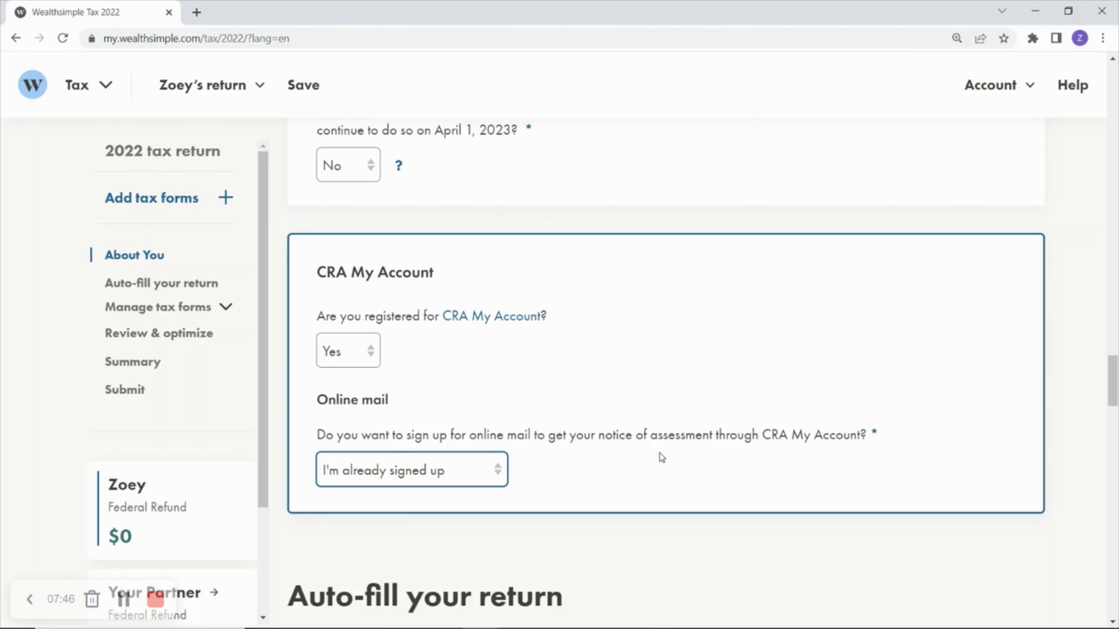
- Keep CRA online mail set to 'I'm already signed up'
{"action": "left_click", "coordinate": [498, 473]}
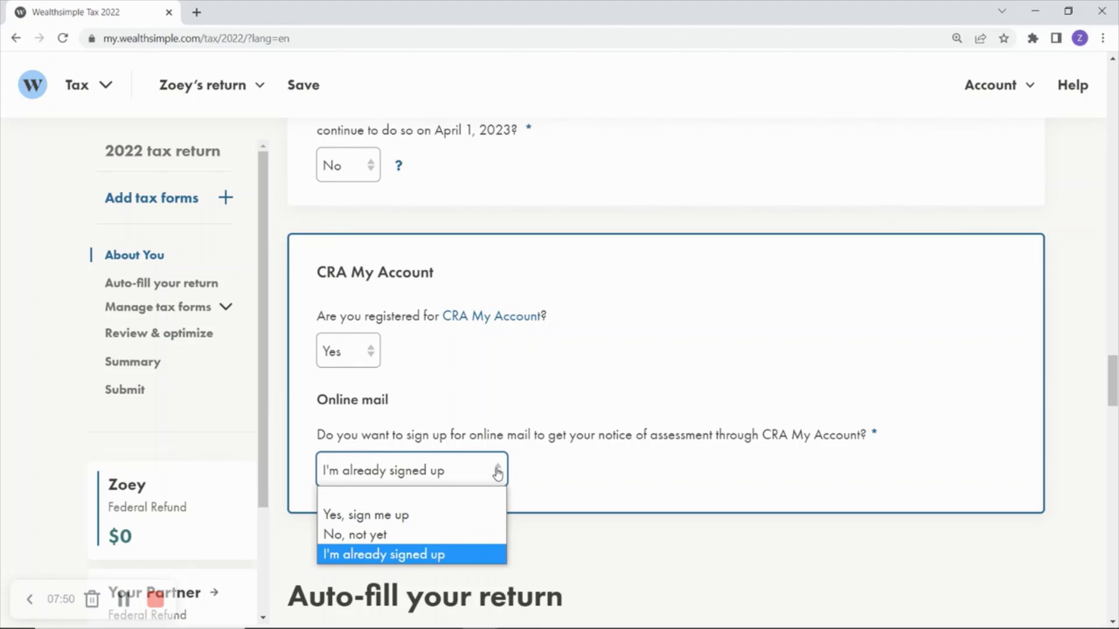
{"action": "left_click", "coordinate": [581, 494]}
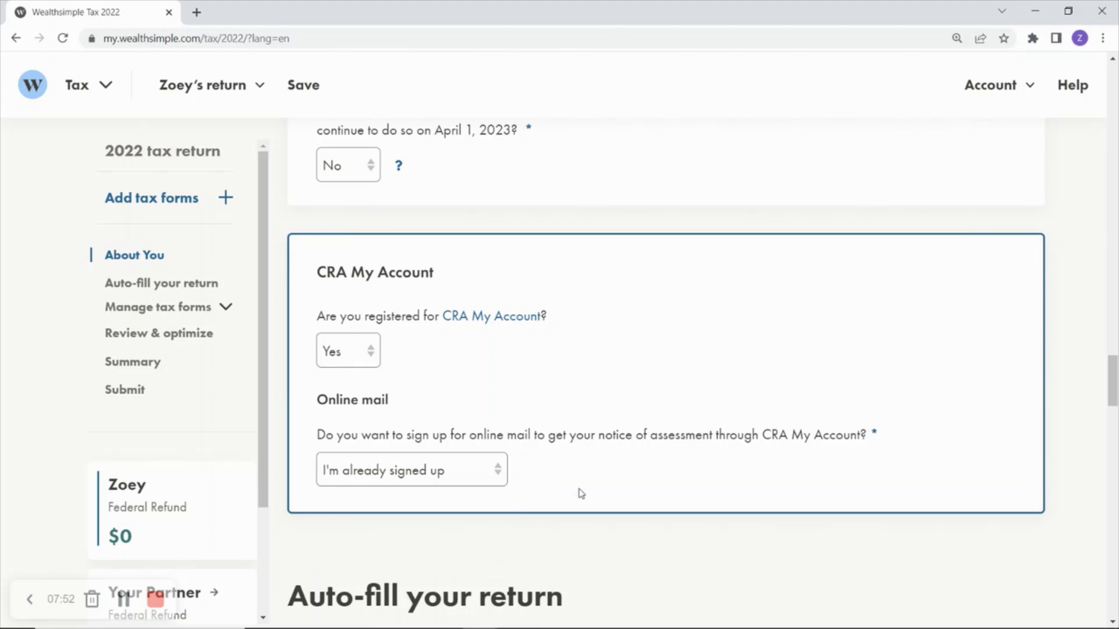
{"action": "scroll", "coordinate": [725, 479], "scroll_direction": "down", "scroll_amount": 1}
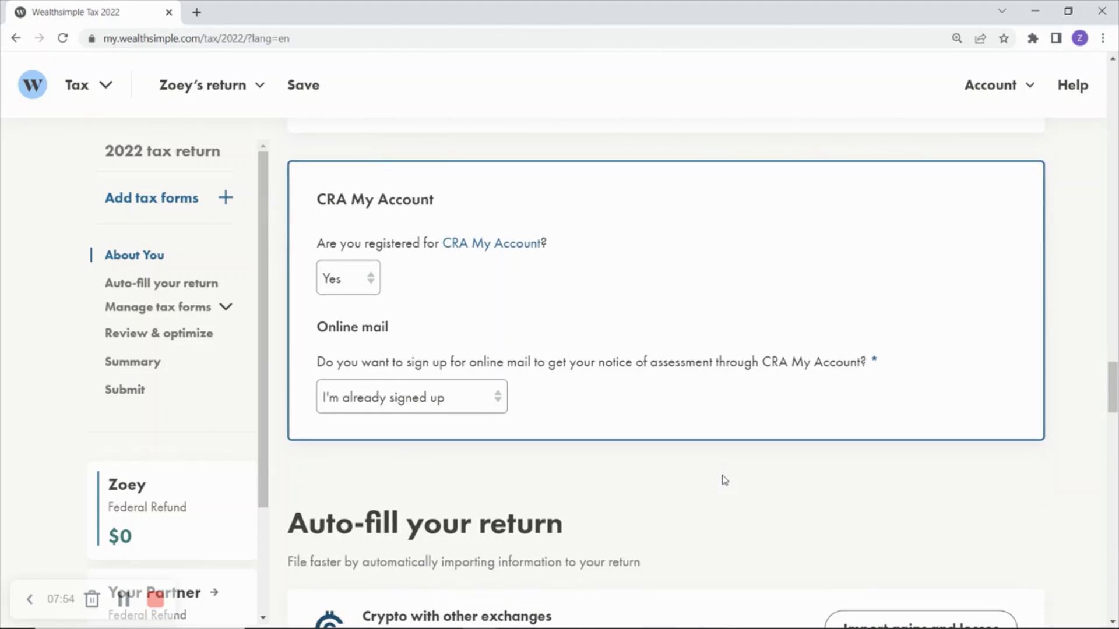
{"action": "scroll", "coordinate": [724, 480], "scroll_direction": "down", "scroll_amount": 2}
{"action": "scroll", "coordinate": [724, 480], "scroll_direction": "down", "scroll_amount": 1}
{"action": "scroll", "coordinate": [724, 480], "scroll_direction": "down", "scroll_amount": 1}
{"action": "scroll", "coordinate": [723, 479], "scroll_direction": "down", "scroll_amount": 1}
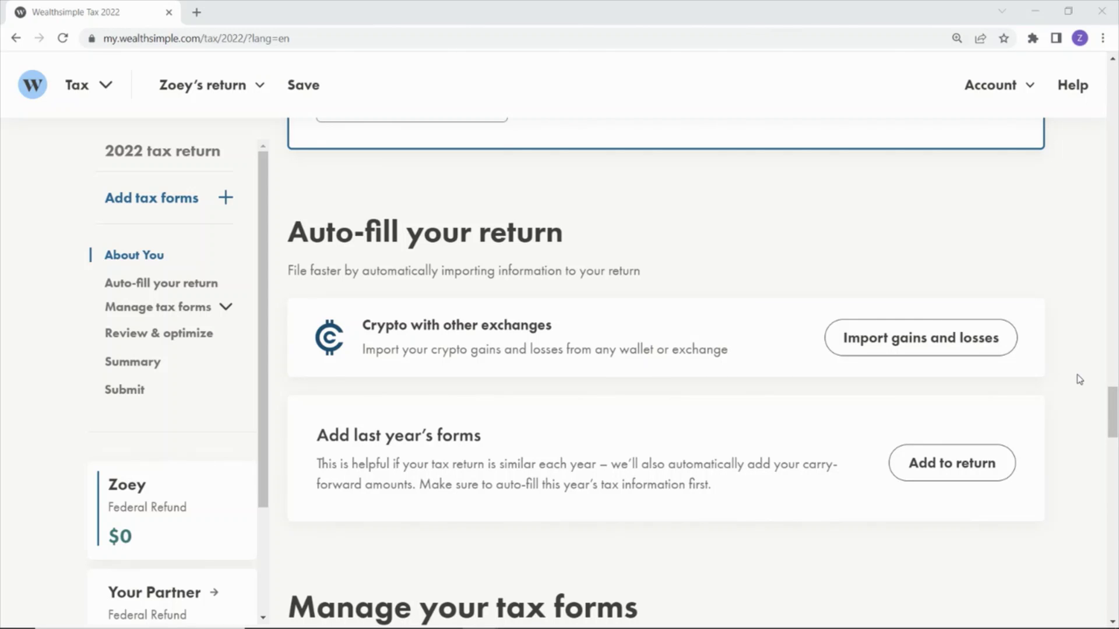
- In the Spouse panel, mark partner disability No and living together all 2022 Yes
{"action": "scroll", "coordinate": [1079, 379], "scroll_direction": "down", "scroll_amount": 3}
{"action": "scroll", "coordinate": [1074, 380], "scroll_direction": "down", "scroll_amount": 2}
{"action": "scroll", "coordinate": [1068, 382], "scroll_direction": "down", "scroll_amount": 2}
{"action": "scroll", "coordinate": [1071, 381], "scroll_direction": "down", "scroll_amount": 2}
{"action": "scroll", "coordinate": [1070, 384], "scroll_direction": "down", "scroll_amount": 3}
{"action": "scroll", "coordinate": [1059, 382], "scroll_direction": "down", "scroll_amount": 1}
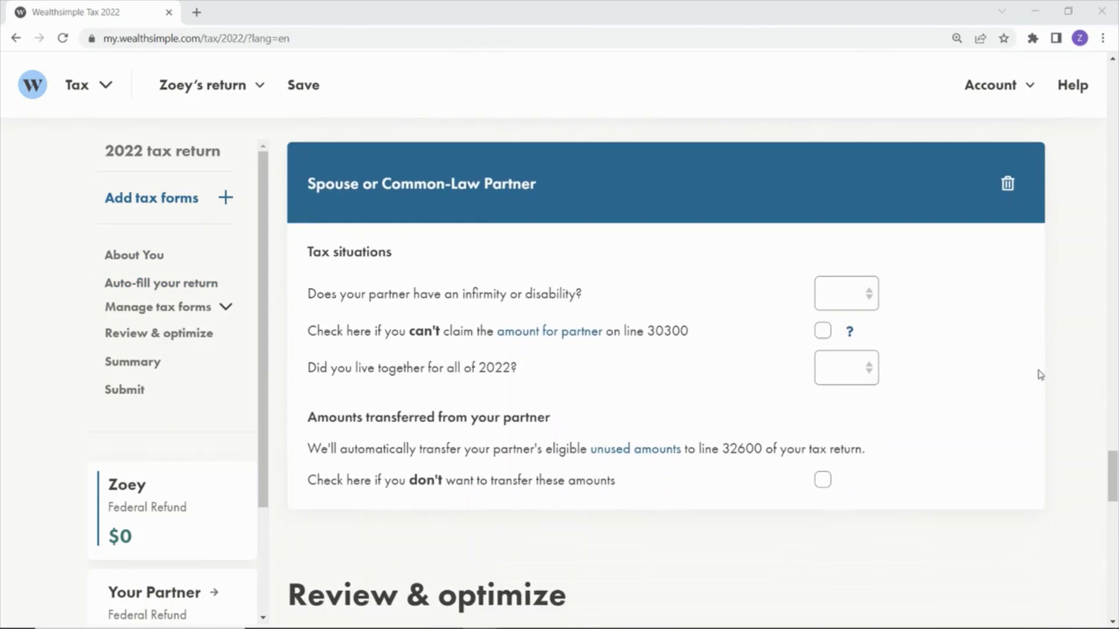
{"action": "left_click", "coordinate": [868, 296]}
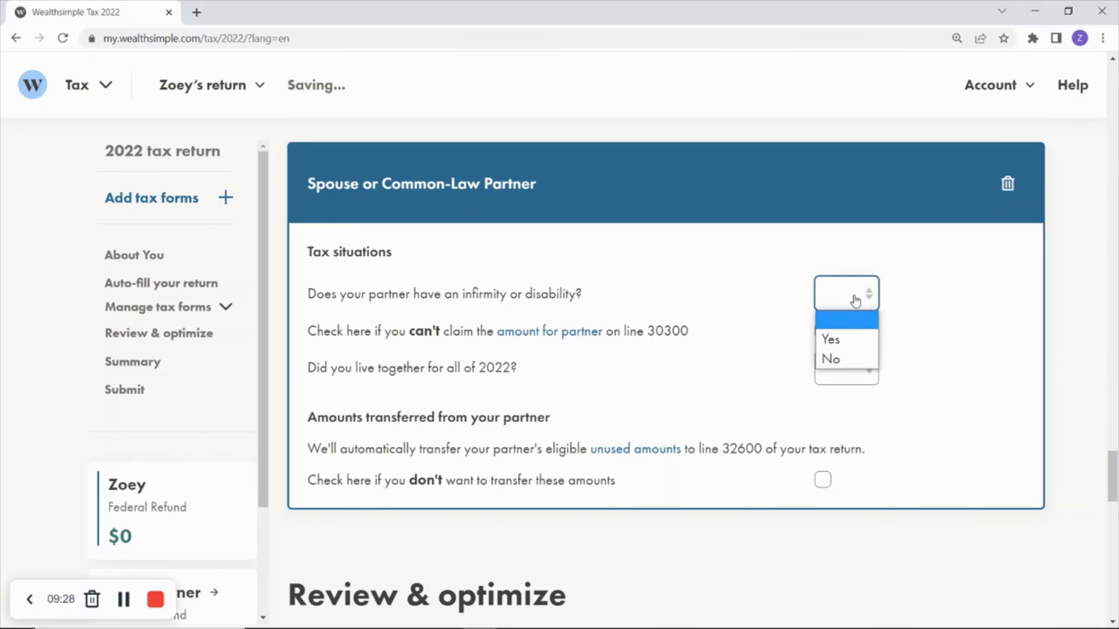
{"action": "left_click", "coordinate": [833, 359]}
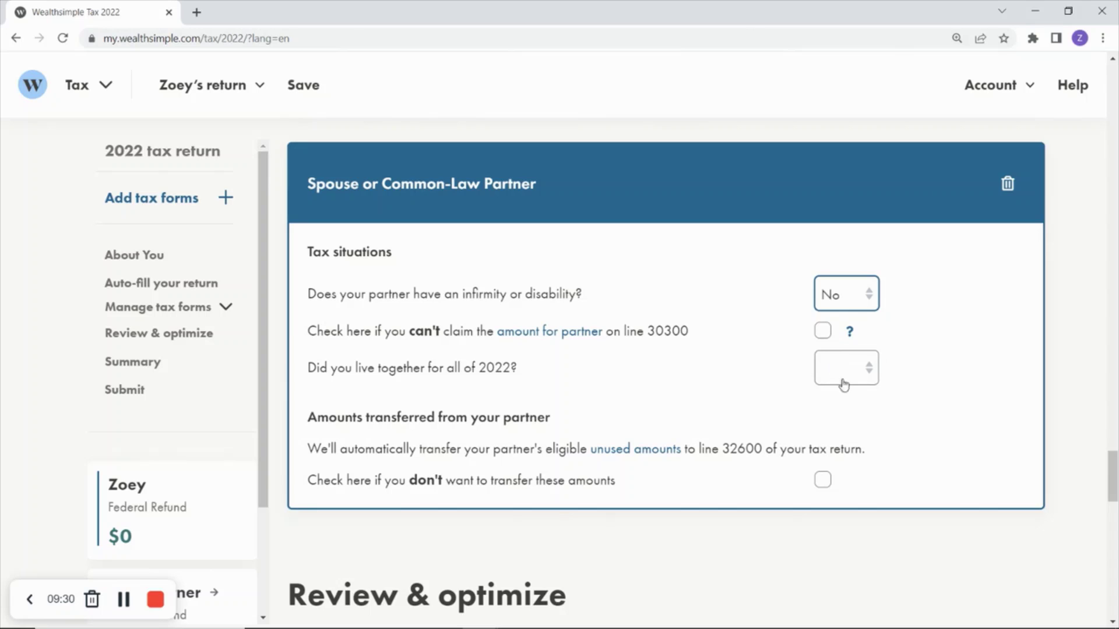
{"action": "left_click", "coordinate": [870, 372]}
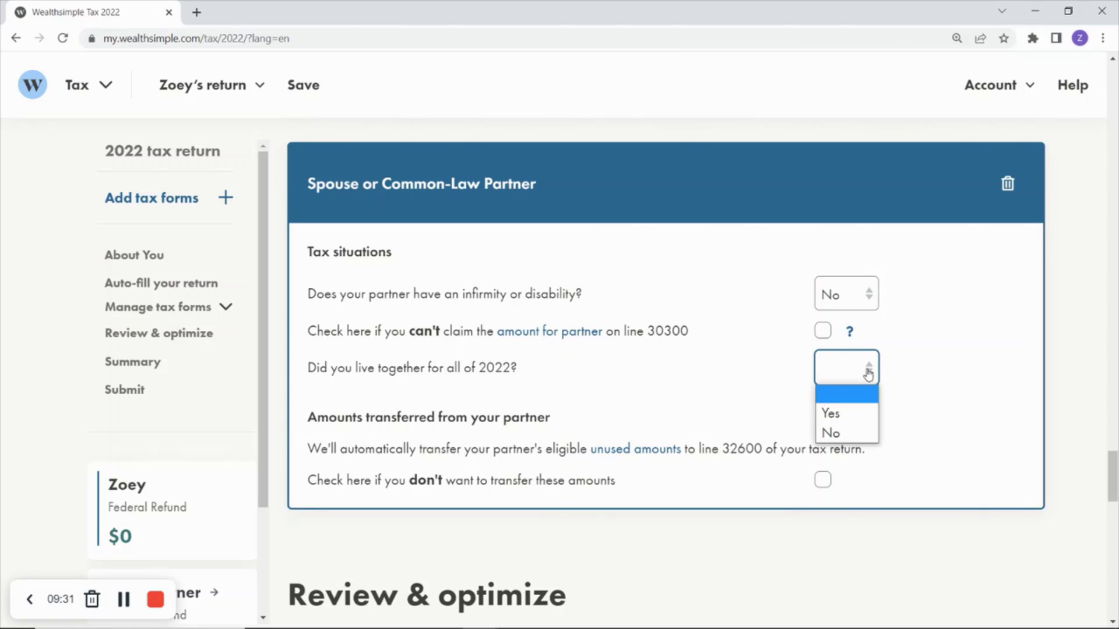
{"action": "left_click", "coordinate": [837, 411]}
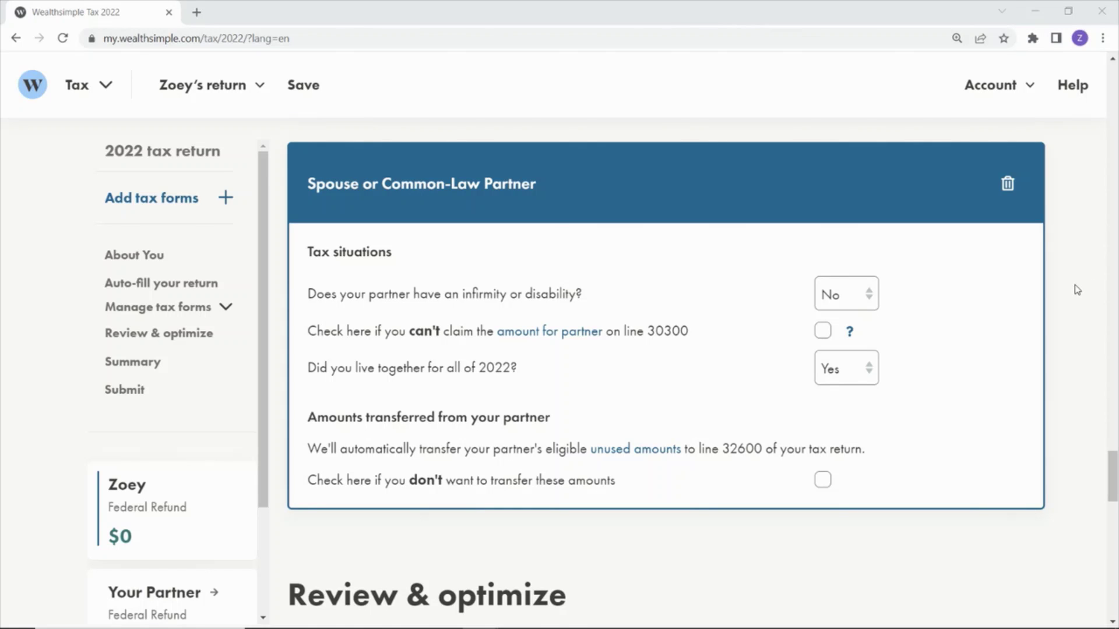
{"action": "scroll", "coordinate": [1077, 290], "scroll_direction": "up", "scroll_amount": 3}
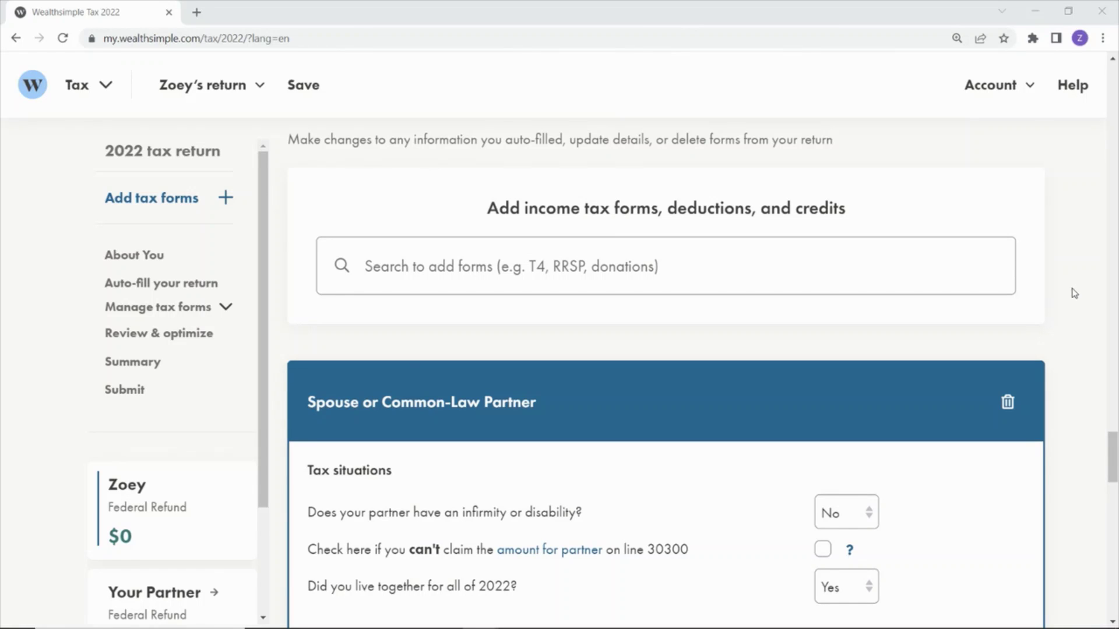
- Add a T4 slip from ABC Company with $50,000 employment income and $6,500 tax deducted
{"action": "left_click", "coordinate": [712, 263]}
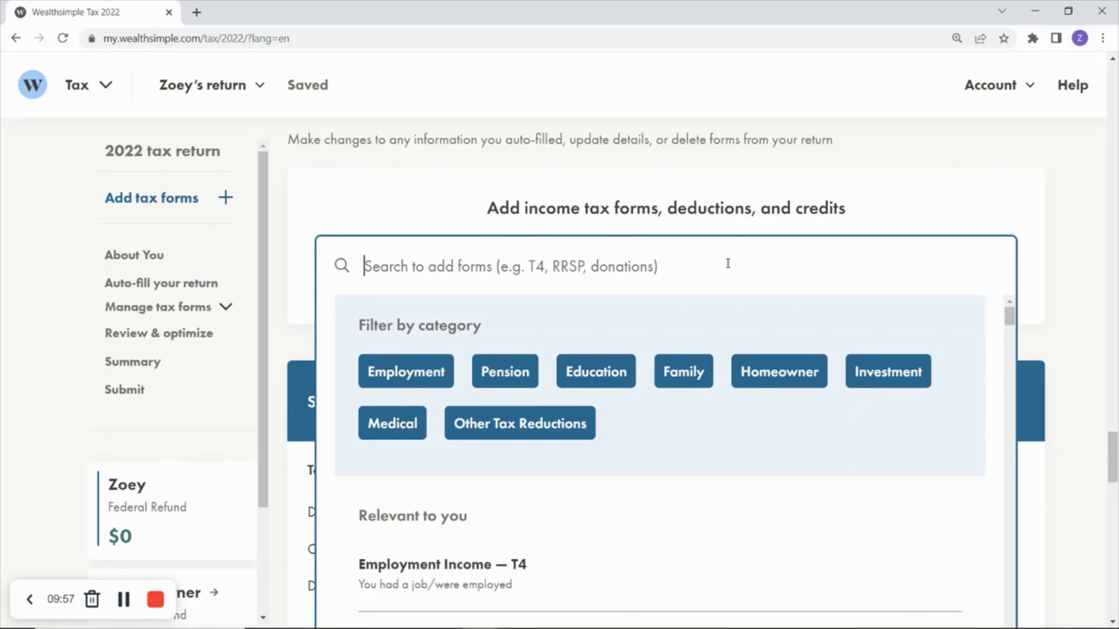
{"action": "type", "text": "T"}
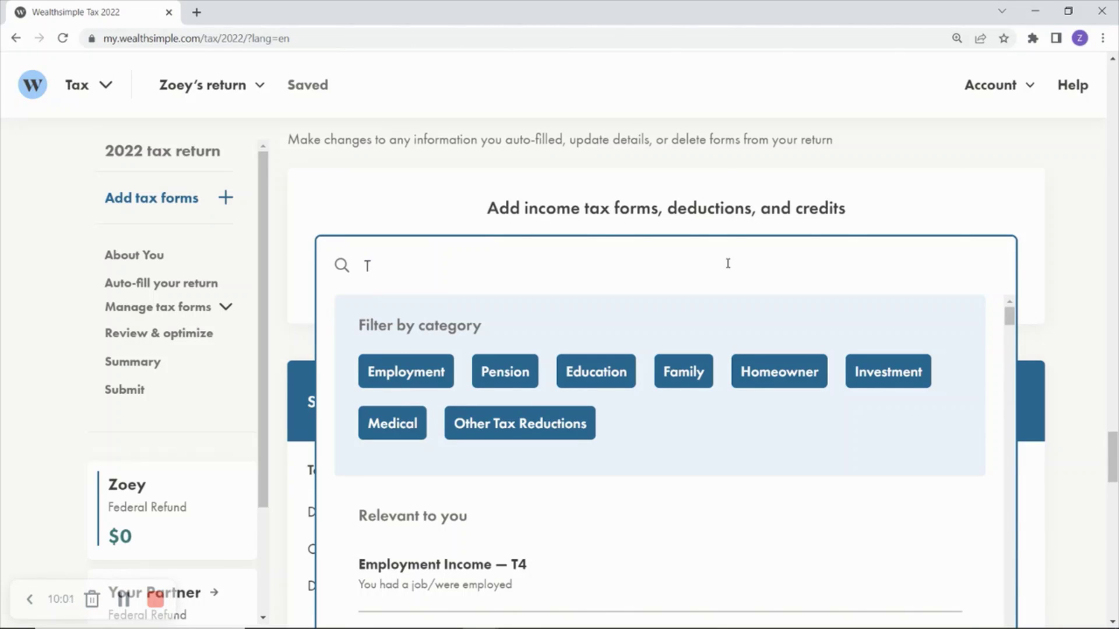
{"action": "type", "text": "4"}
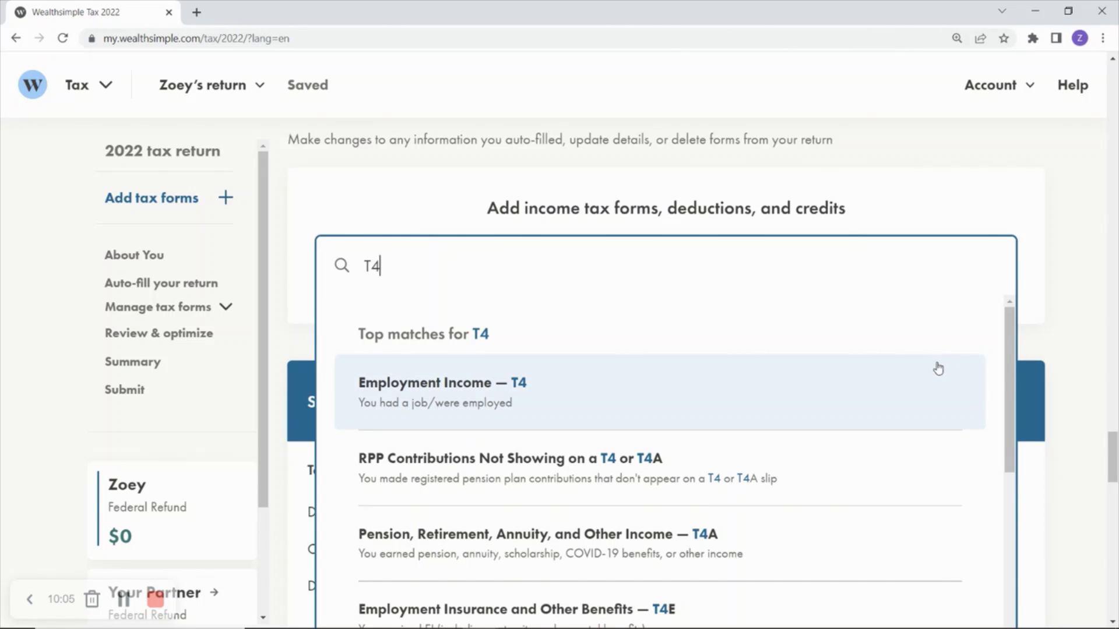
{"action": "left_click", "coordinate": [466, 408]}
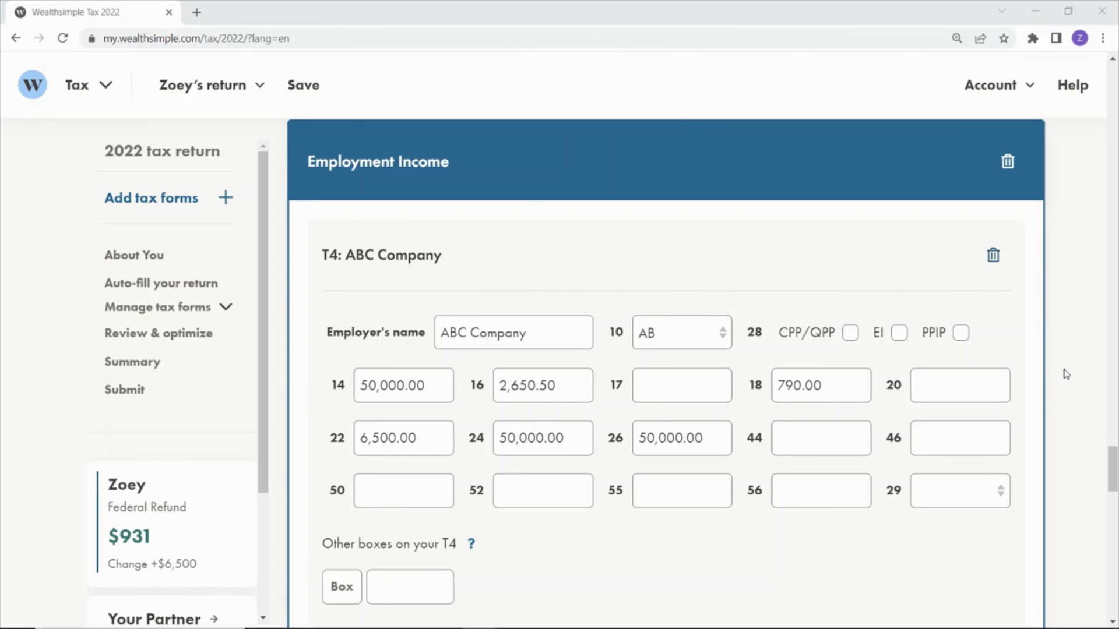
{"action": "scroll", "coordinate": [1066, 374], "scroll_direction": "down", "scroll_amount": 1}
{"action": "scroll", "coordinate": [1066, 374], "scroll_direction": "down", "scroll_amount": 1}
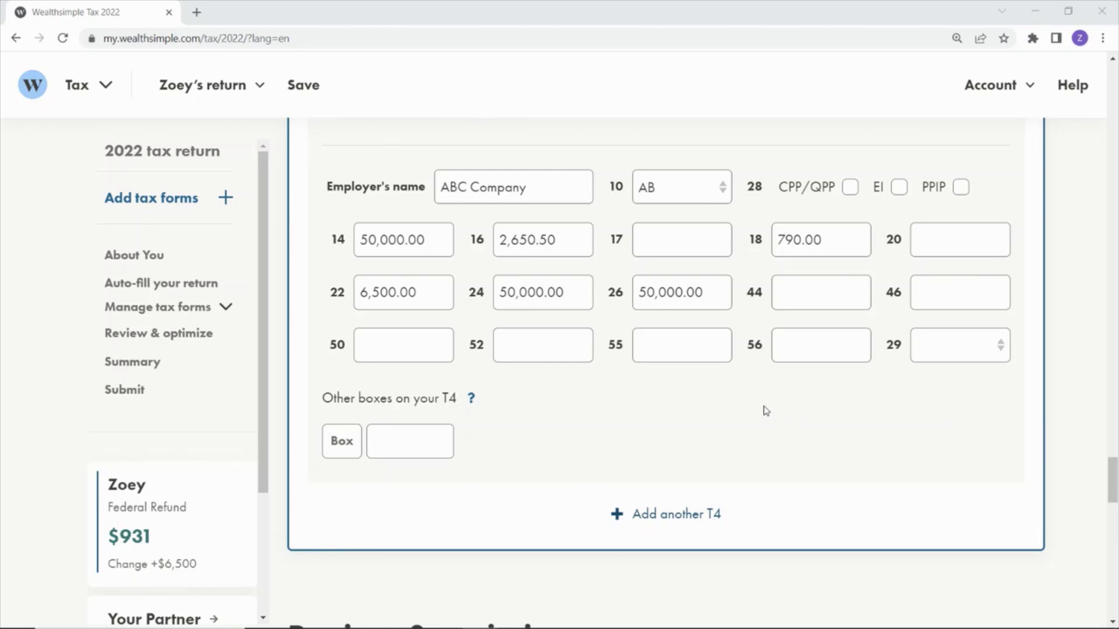
{"action": "scroll", "coordinate": [665, 376], "scroll_direction": "up", "scroll_amount": 3}
{"action": "scroll", "coordinate": [665, 377], "scroll_direction": "up", "scroll_amount": 3}
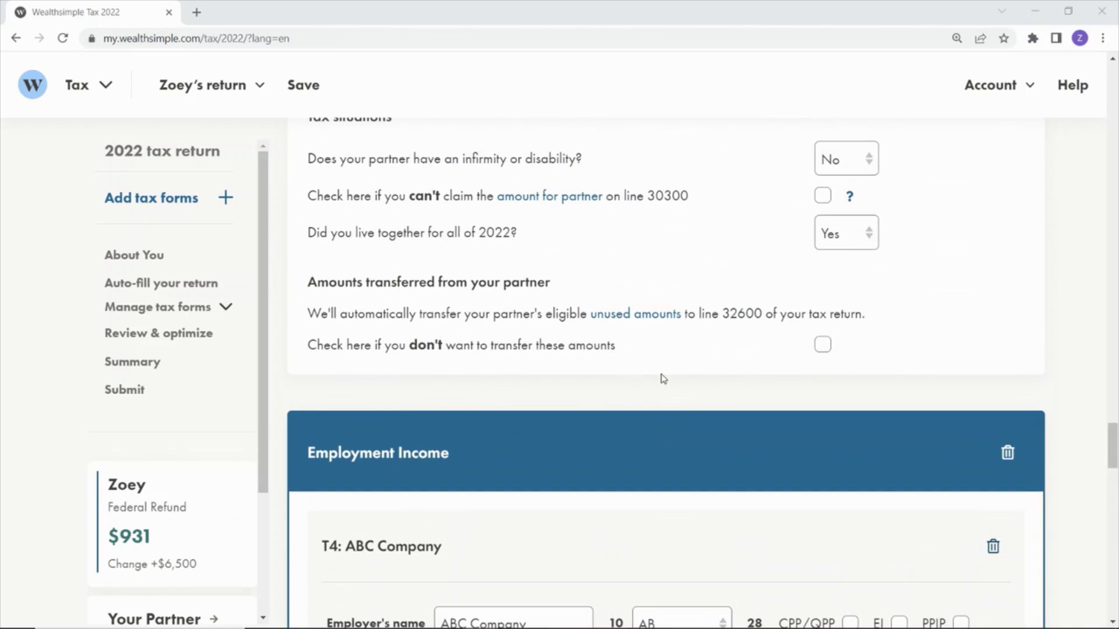
{"action": "scroll", "coordinate": [661, 379], "scroll_direction": "up", "scroll_amount": 1}
{"action": "scroll", "coordinate": [662, 379], "scroll_direction": "up", "scroll_amount": 2}
{"action": "scroll", "coordinate": [663, 381], "scroll_direction": "up", "scroll_amount": 2}
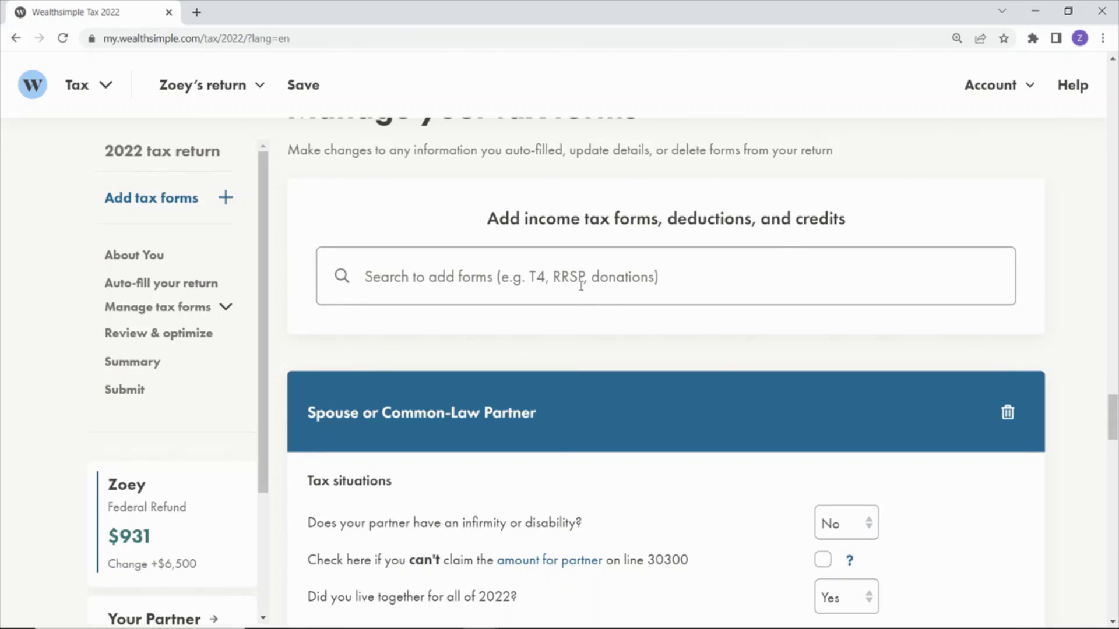
- Search the add-forms box for 'T5' to list Investment Income — T5
{"action": "left_click", "coordinate": [581, 286]}
{"action": "type", "text": "T5"}
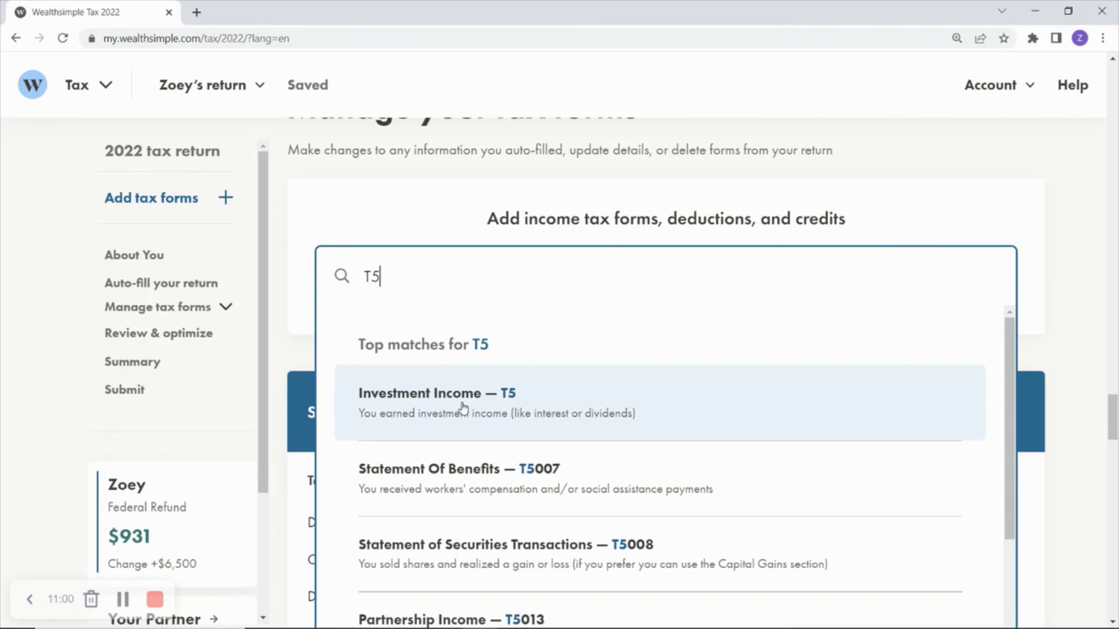
- Add the Investment Income — T5 form and bring its slip fields into view
{"action": "key", "text": "Return"}
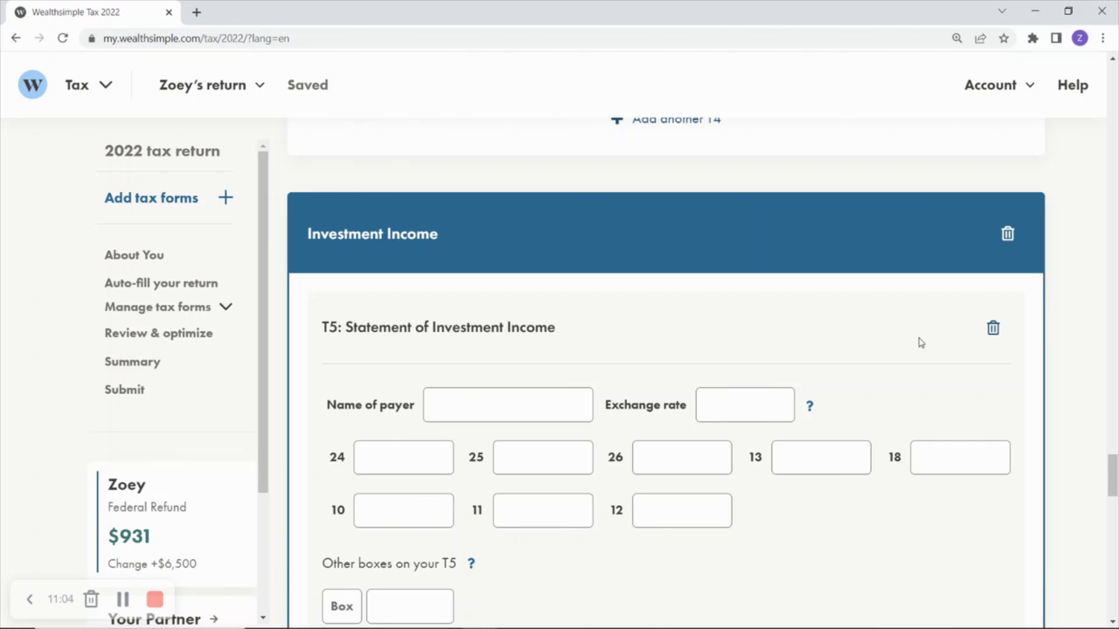
{"action": "scroll", "coordinate": [921, 343], "scroll_direction": "down", "scroll_amount": 1}
{"action": "scroll", "coordinate": [921, 343], "scroll_direction": "down", "scroll_amount": 1}
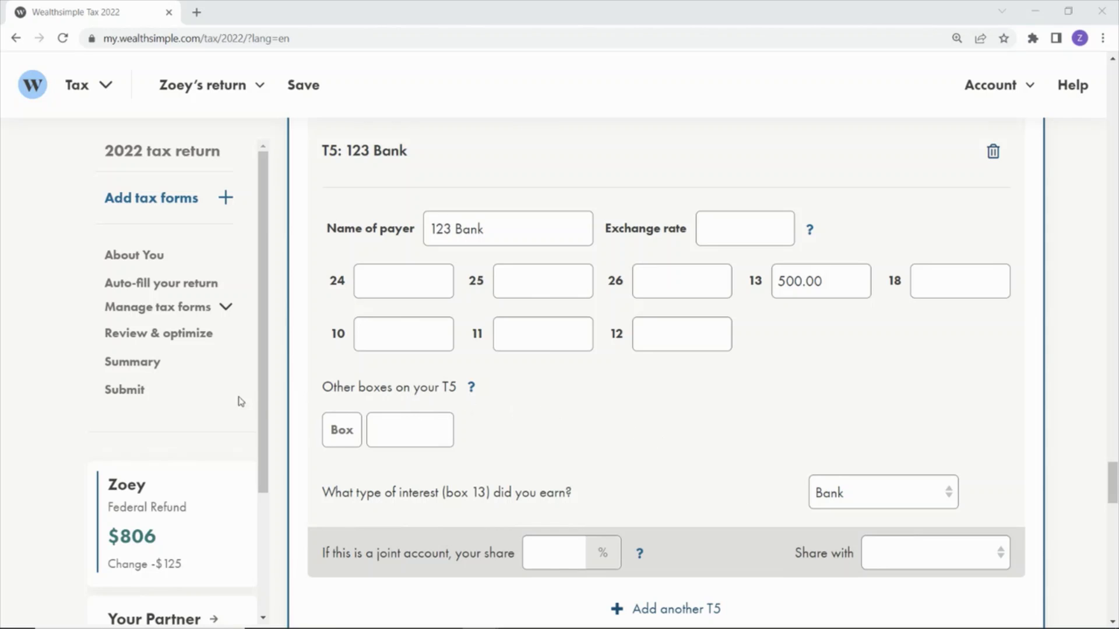
- Search the forms for 'RRSP' and add RRSP Contributions & Deduction
{"action": "left_click", "coordinate": [224, 309]}
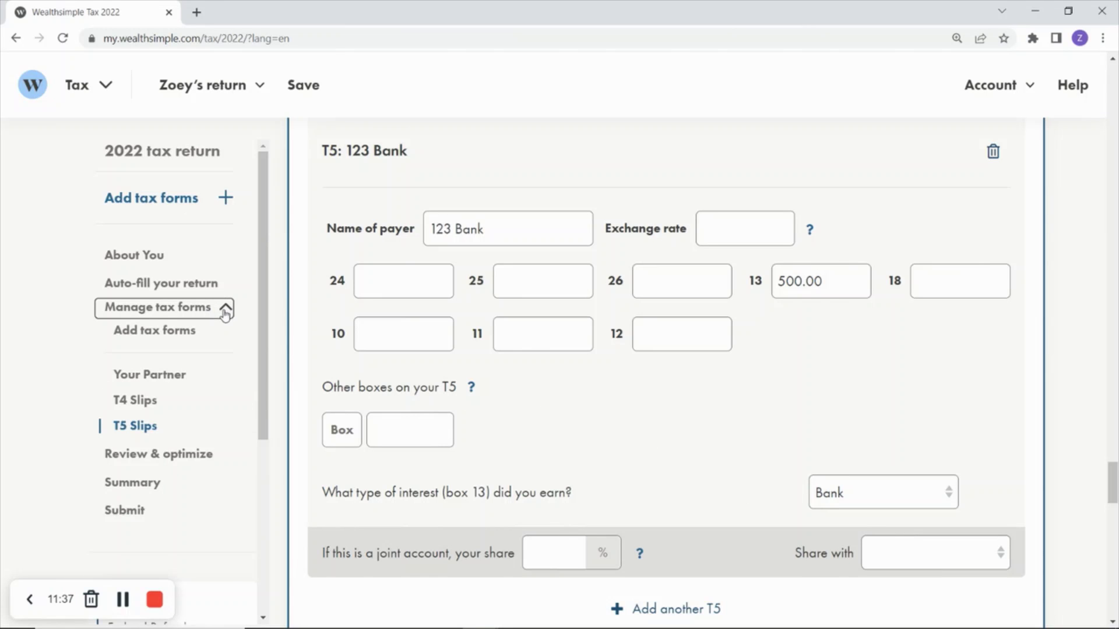
{"action": "left_click", "coordinate": [168, 332]}
{"action": "left_click", "coordinate": [465, 291]}
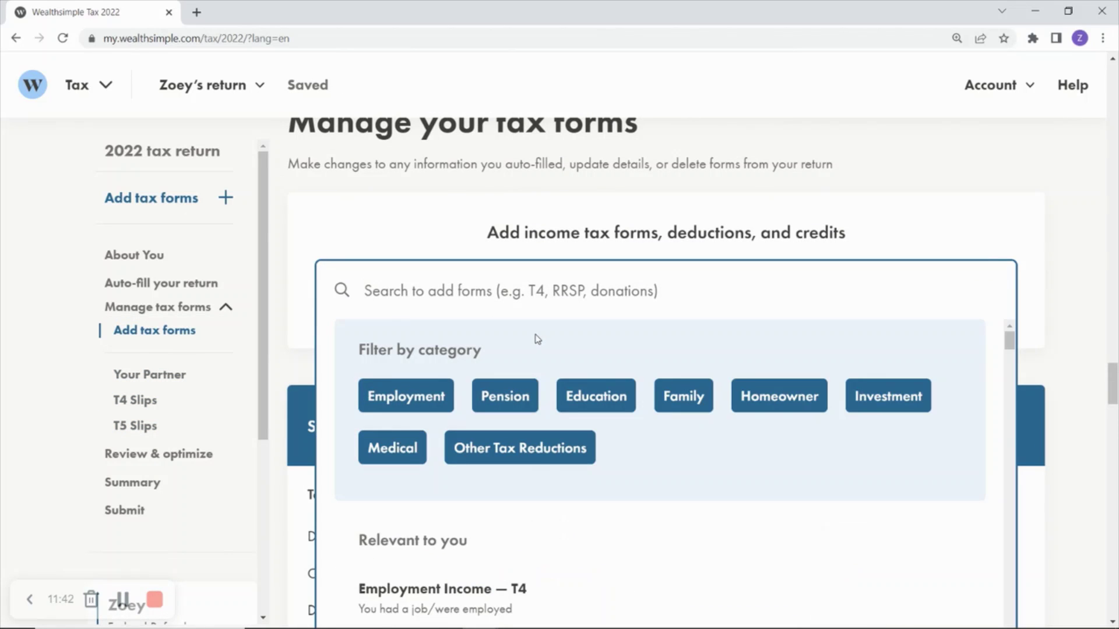
{"action": "type", "text": "RRSP"}
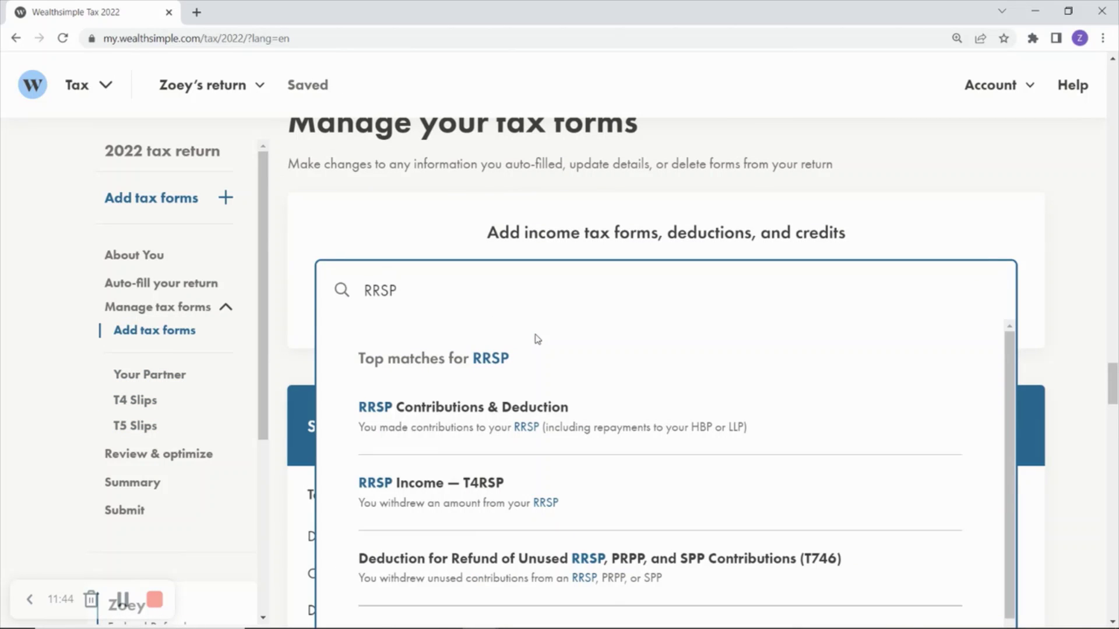
{"action": "left_click", "coordinate": [481, 407]}
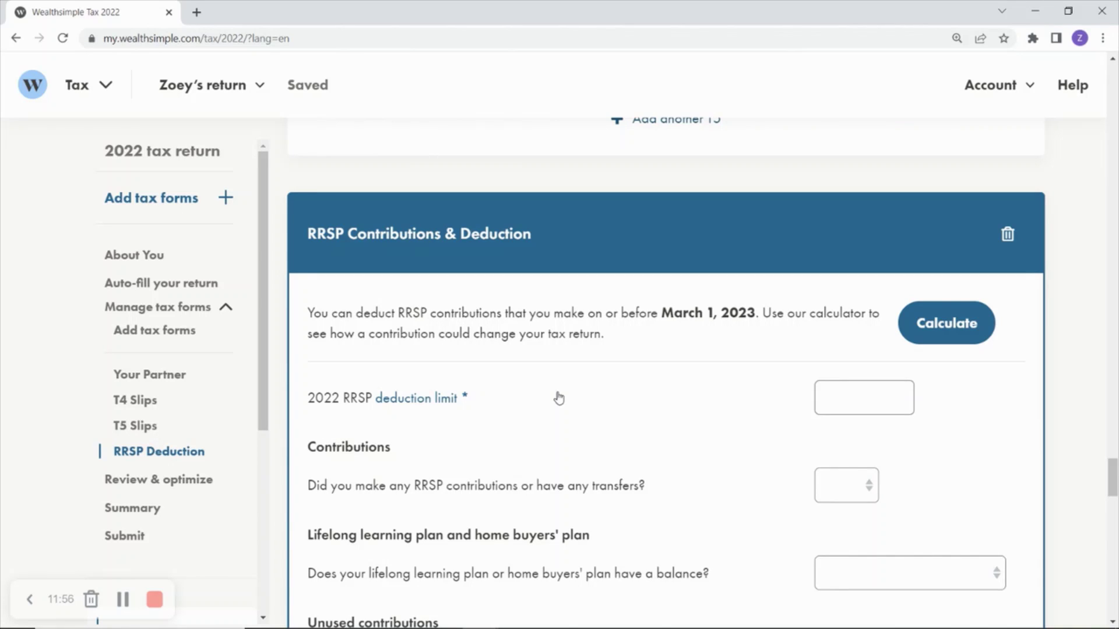
- Set the 2022 RRSP deduction limit to 5,000.00 and answer Yes to having contributed
{"action": "left_click", "coordinate": [828, 405]}
{"action": "type", "text": "5,000"}
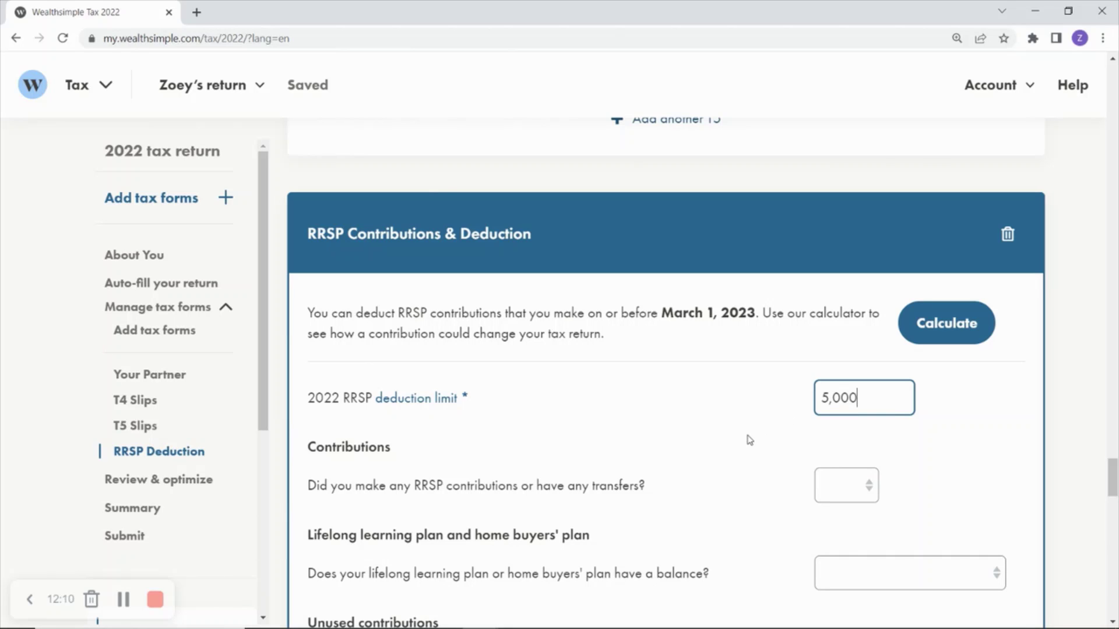
{"action": "left_click", "coordinate": [846, 485]}
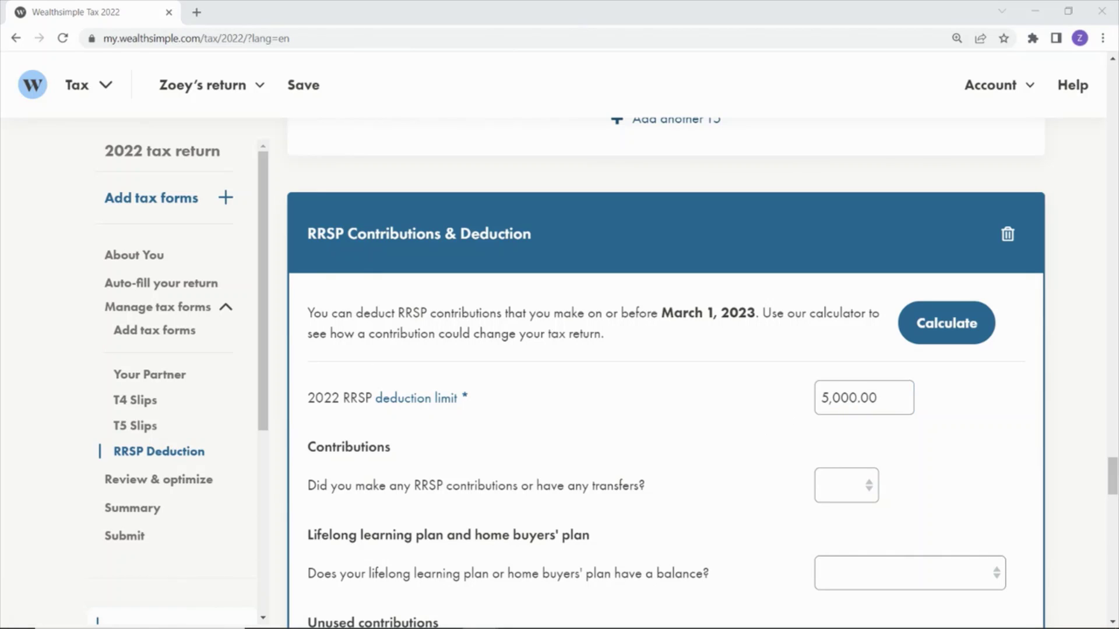
{"action": "left_click", "coordinate": [840, 513]}
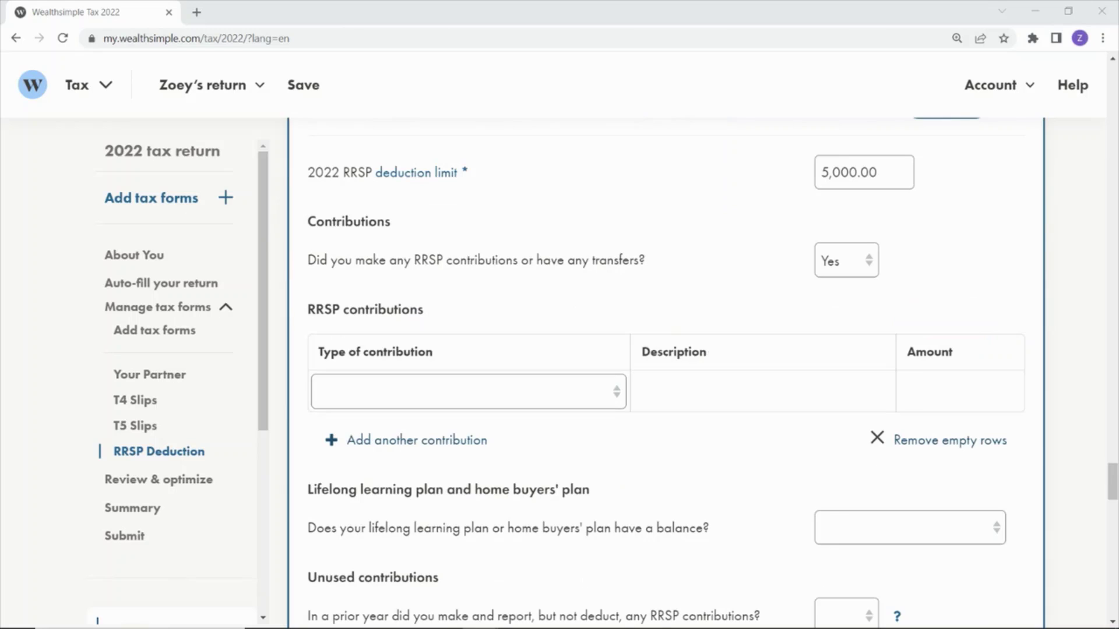
- Add a Your RRSP (March 2 – December 31, 2022) contribution: 123 Bank, 5,000.00
{"action": "left_click", "coordinate": [618, 395]}
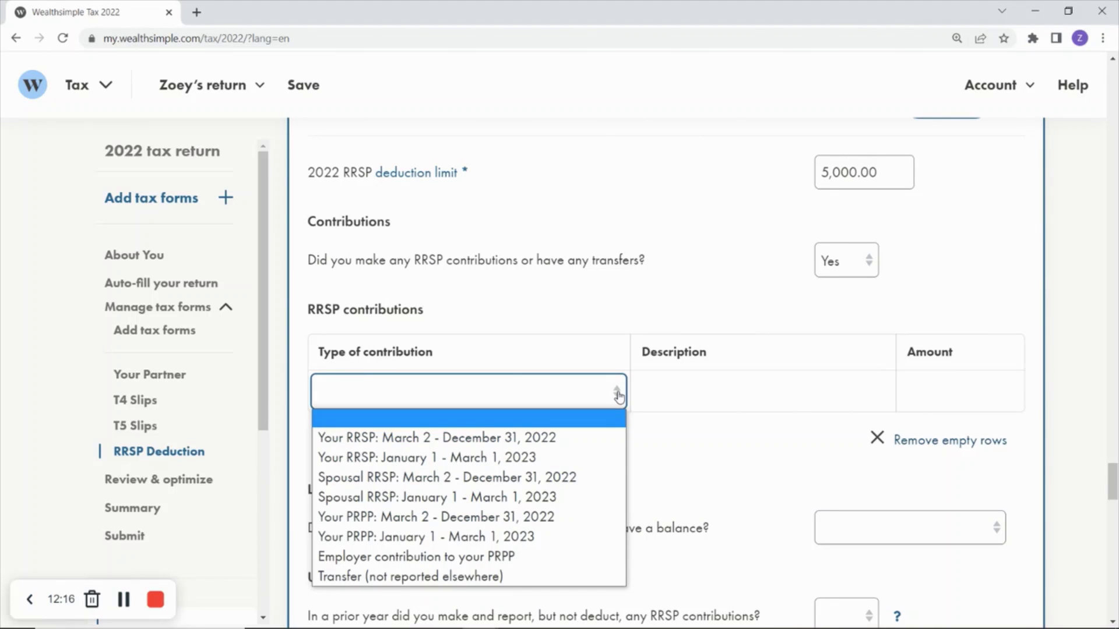
{"action": "left_click", "coordinate": [525, 438]}
{"action": "left_click", "coordinate": [686, 387]}
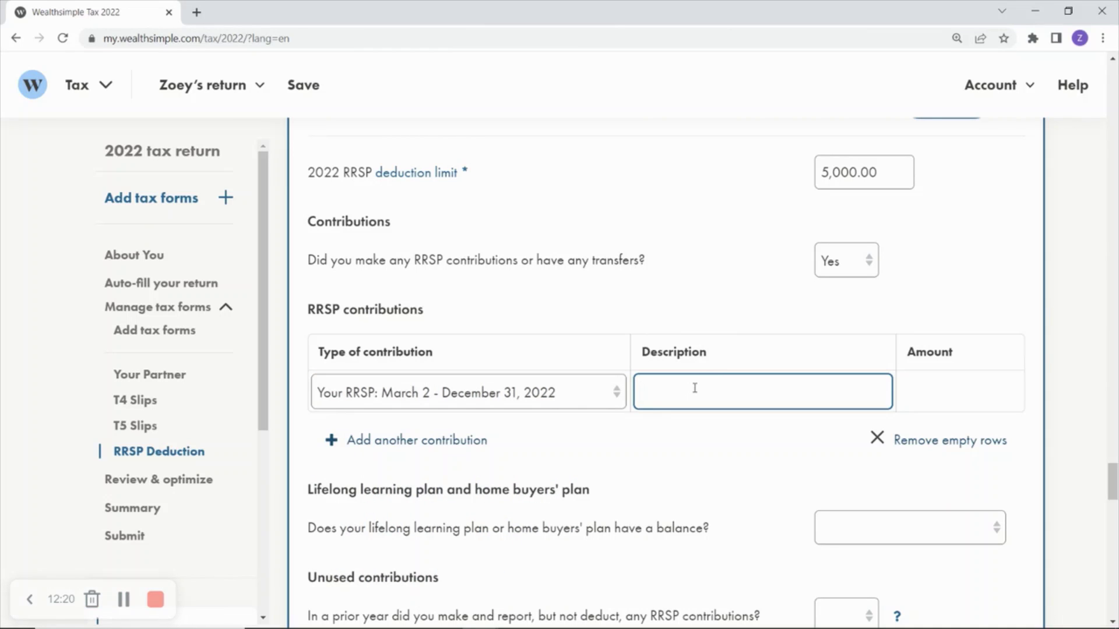
{"action": "type", "text": "123 Bank"}
{"action": "left_click", "coordinate": [995, 394]}
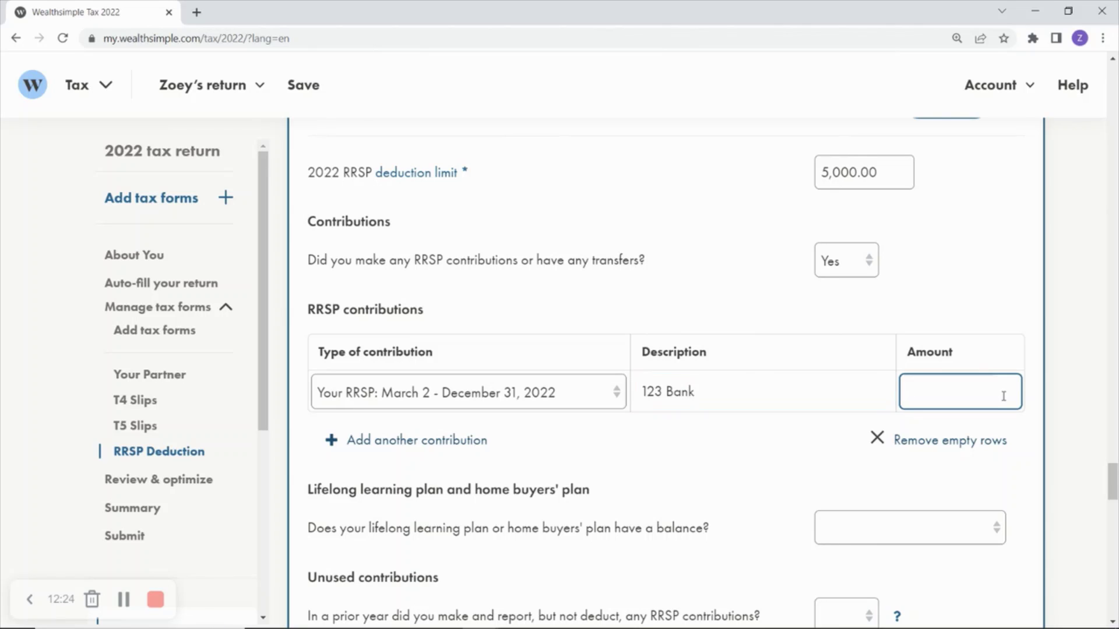
{"action": "type", "text": "5,00"}
{"action": "type", "text": "0"}
{"action": "left_click", "coordinate": [1059, 447]}
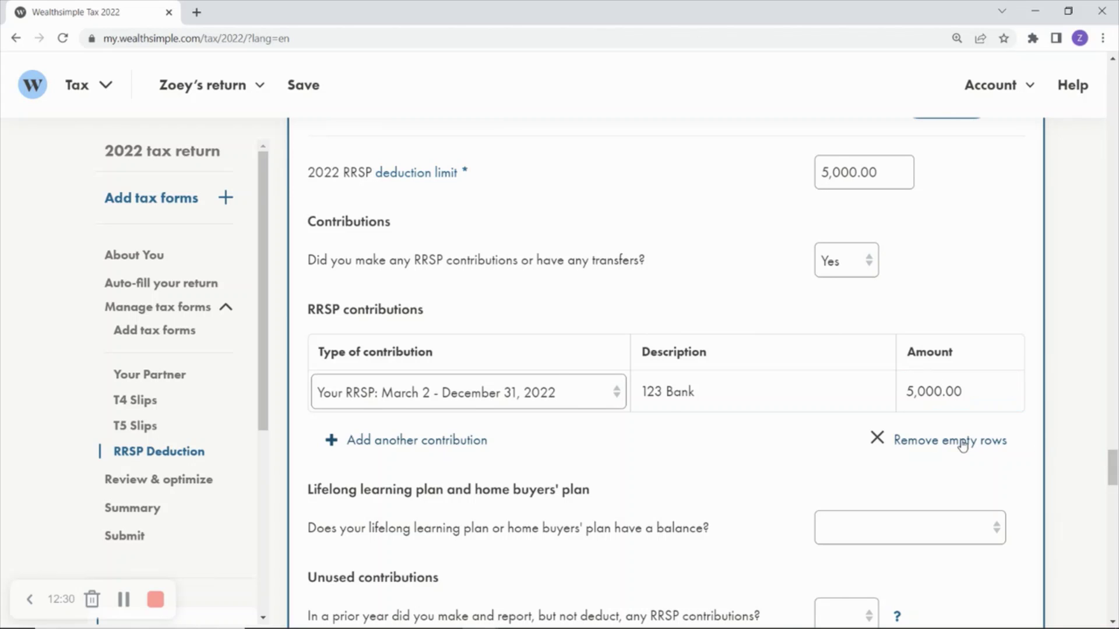
- Answer No to having prior unused RRSP contributions
{"action": "scroll", "coordinate": [743, 487], "scroll_direction": "down", "scroll_amount": 3}
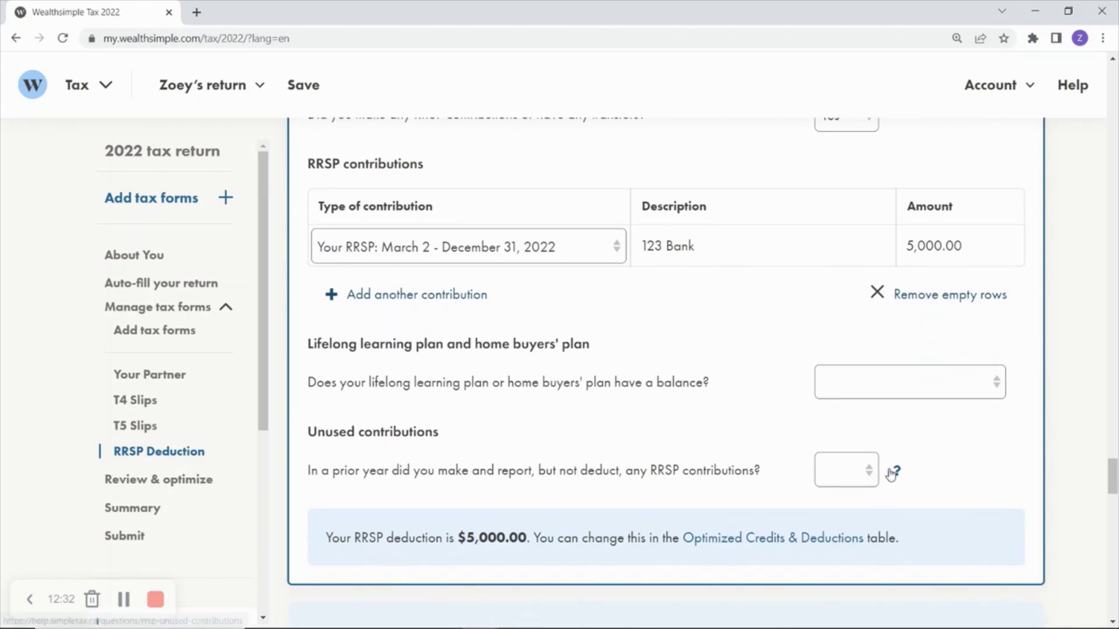
{"action": "left_click", "coordinate": [873, 469]}
{"action": "left_click", "coordinate": [847, 535]}
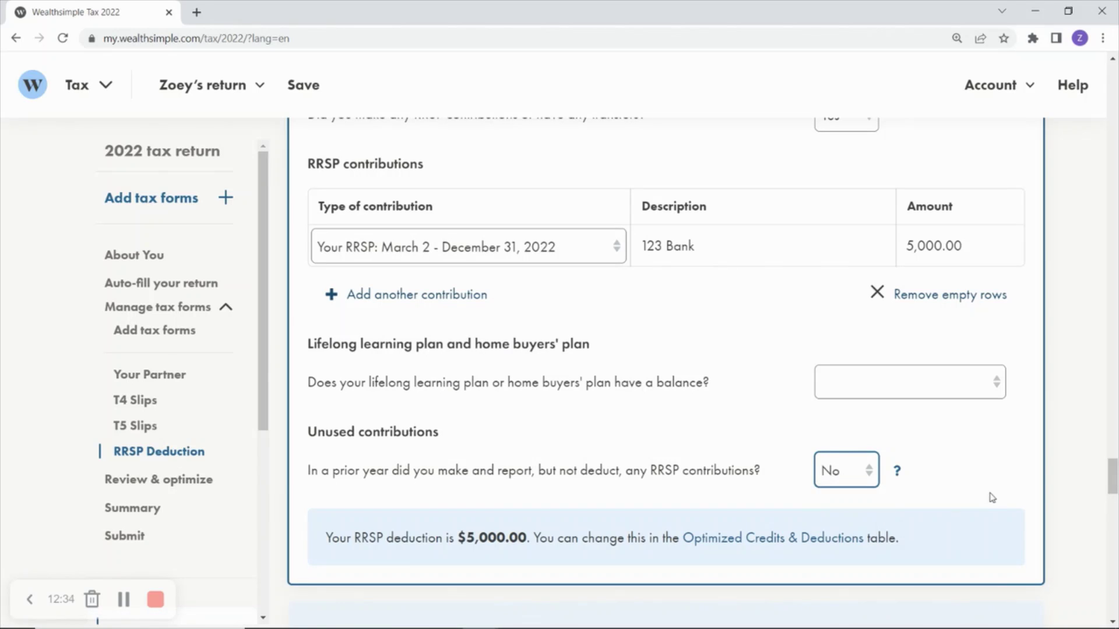
{"action": "scroll", "coordinate": [554, 461], "scroll_direction": "down", "scroll_amount": 1}
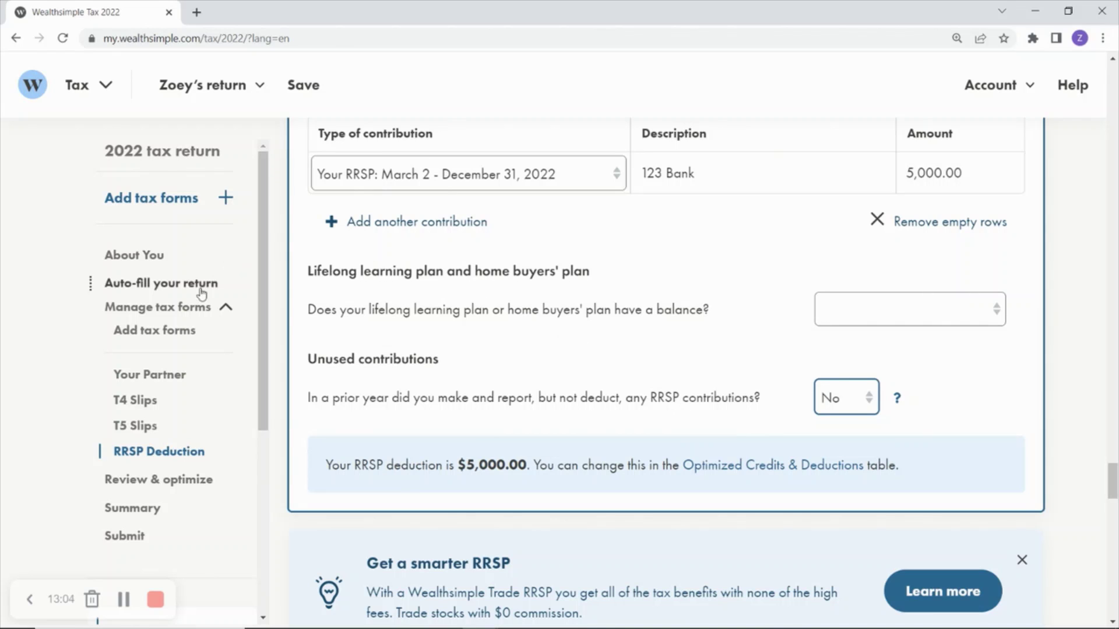
- Search the add-forms list for 'employment expenses'
{"action": "left_click", "coordinate": [161, 331]}
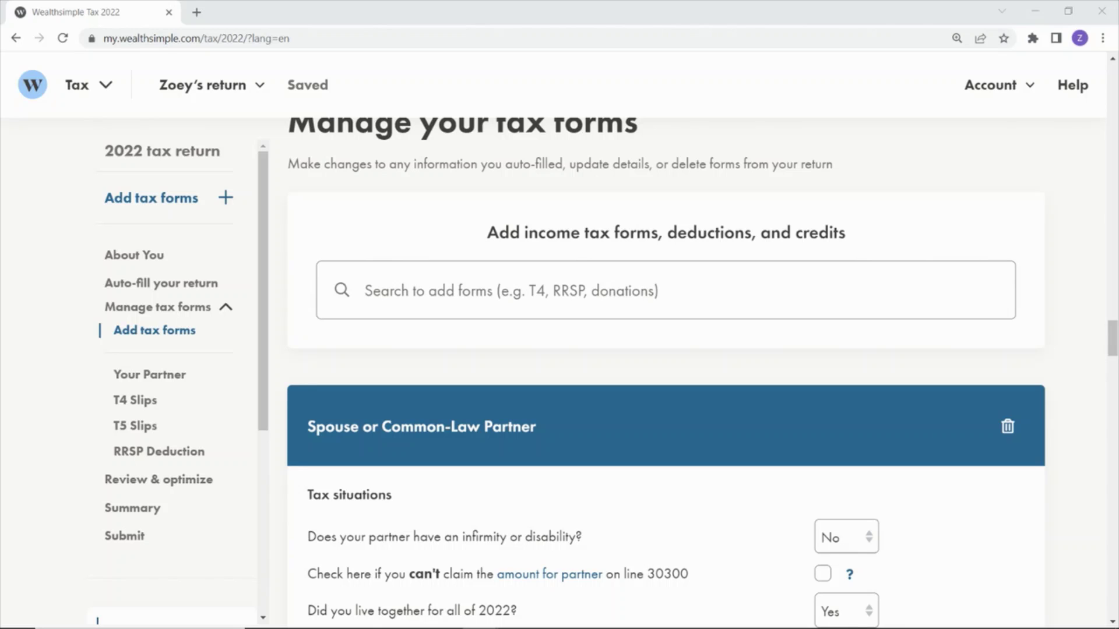
{"action": "left_click", "coordinate": [477, 294]}
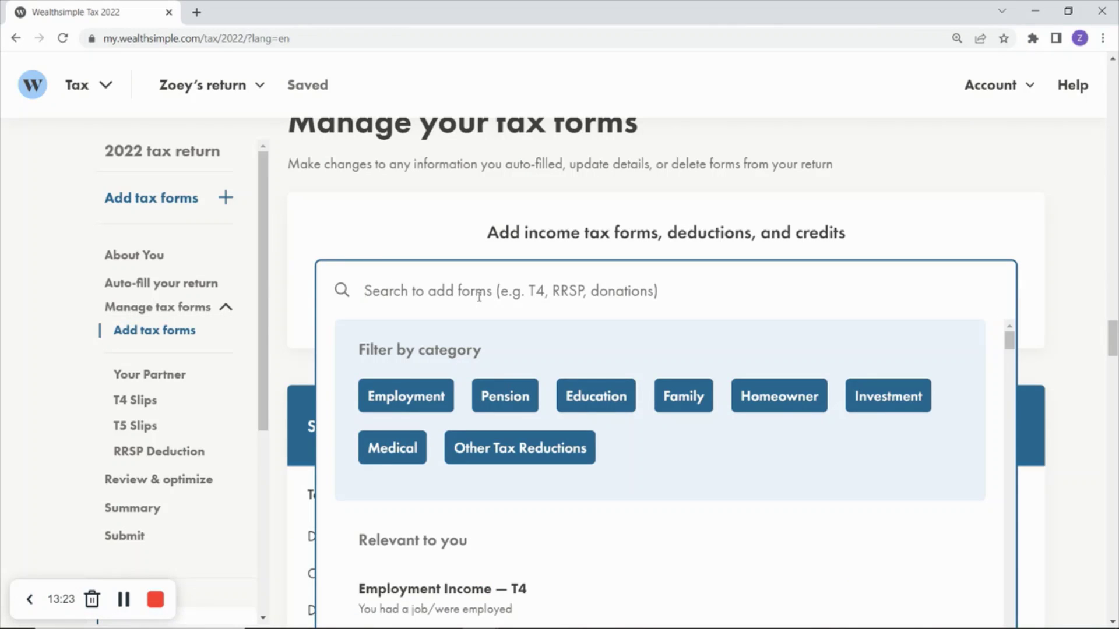
{"action": "type", "text": "employment expenses"}
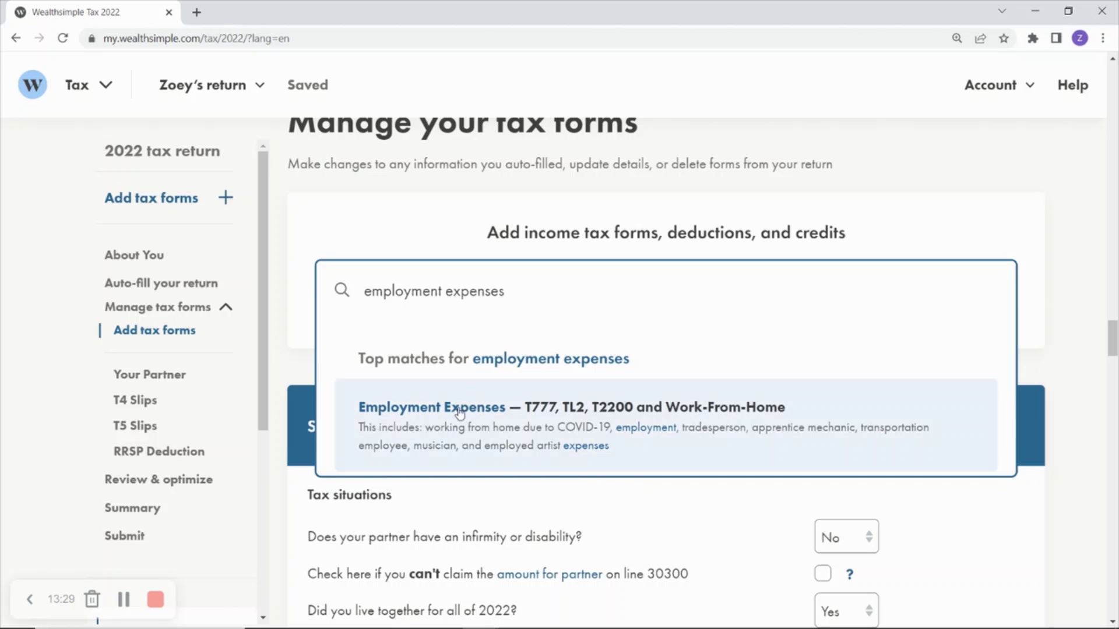
- Add Employment Expenses and state you worked from home due to COVID-19
{"action": "left_click", "coordinate": [463, 413]}
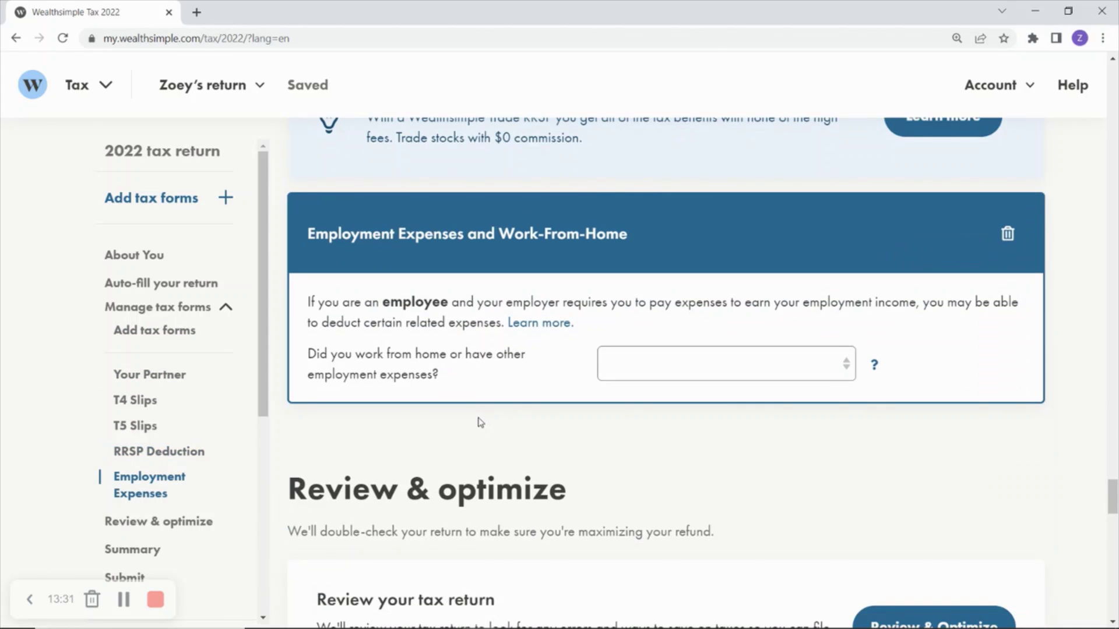
{"action": "left_click", "coordinate": [848, 366]}
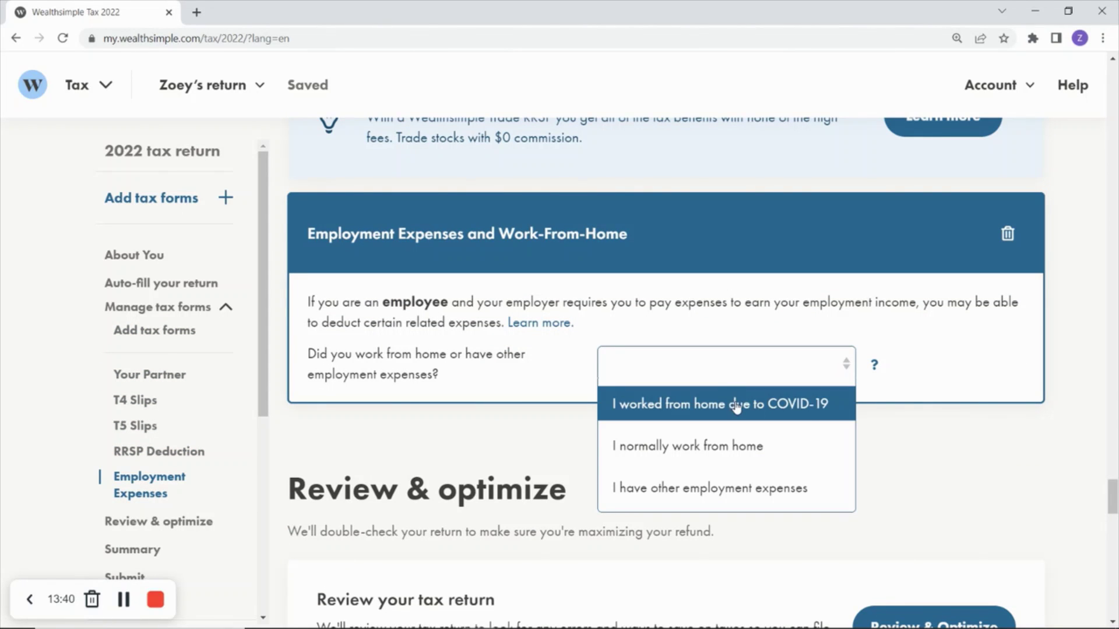
{"action": "left_click", "coordinate": [803, 418]}
- Choose the temporary flat rate method with 100 days worked from home
{"action": "scroll", "coordinate": [1060, 408], "scroll_direction": "down", "scroll_amount": 1}
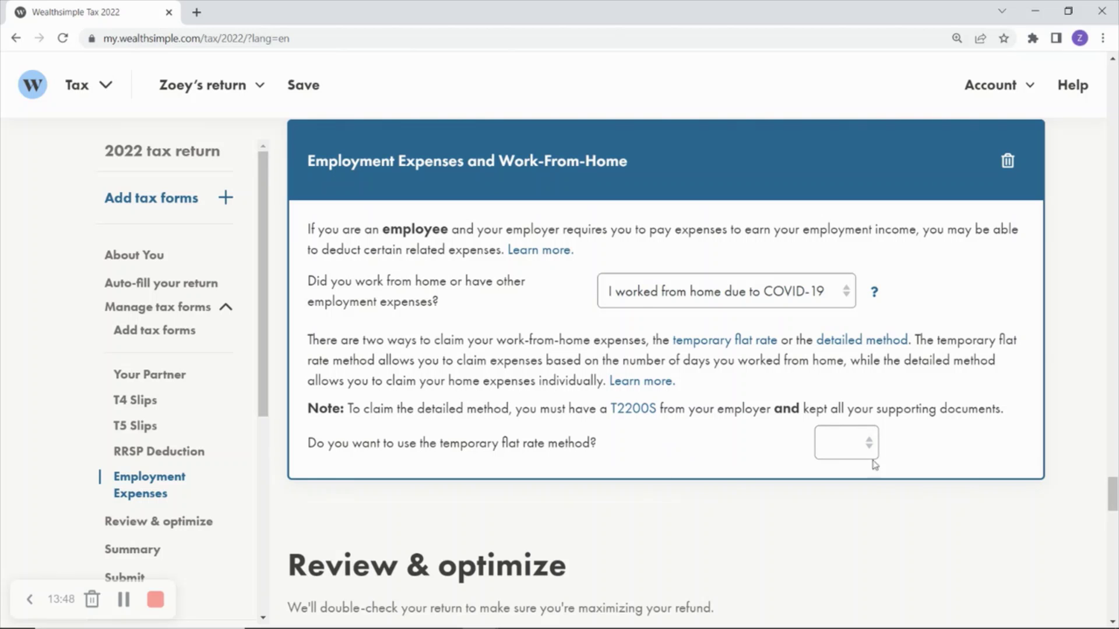
{"action": "scroll", "coordinate": [892, 413], "scroll_direction": "down", "scroll_amount": 1}
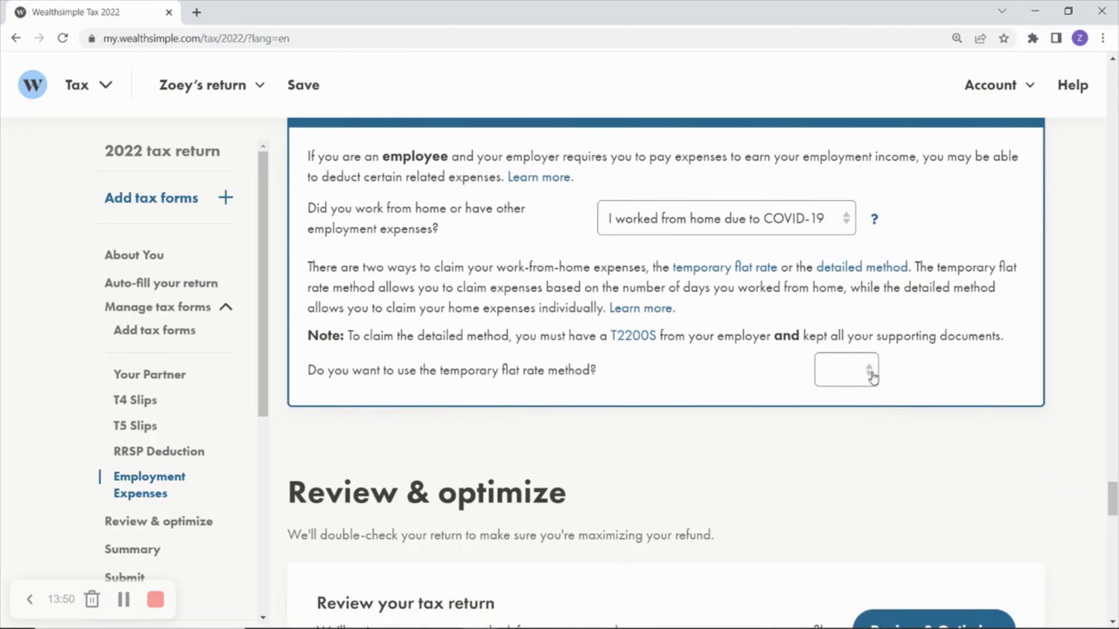
{"action": "left_click", "coordinate": [869, 370]}
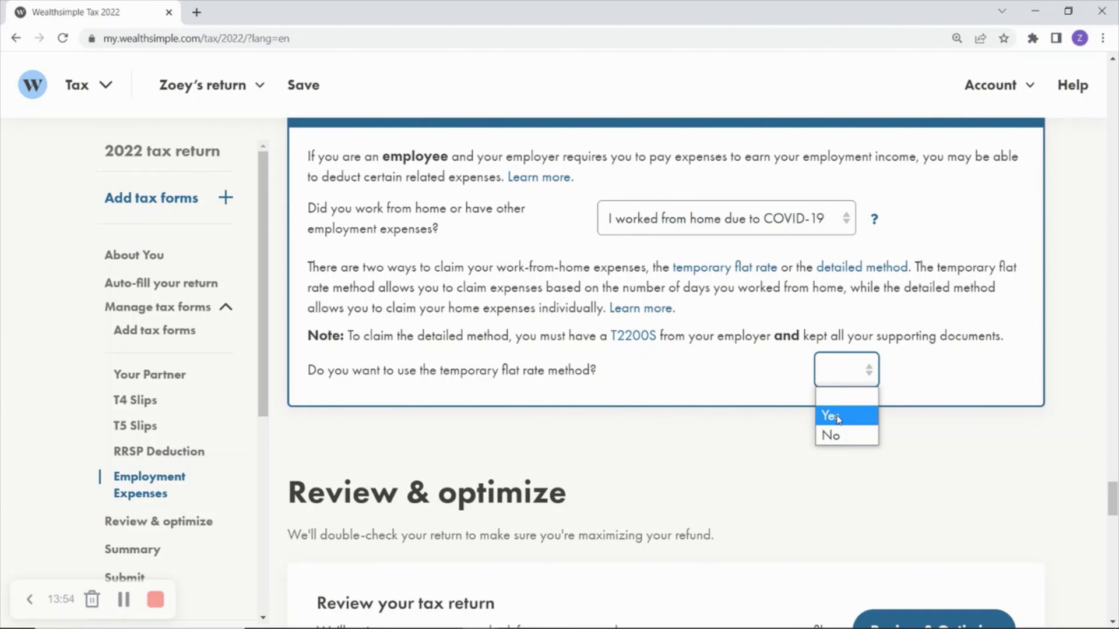
{"action": "left_click", "coordinate": [840, 417]}
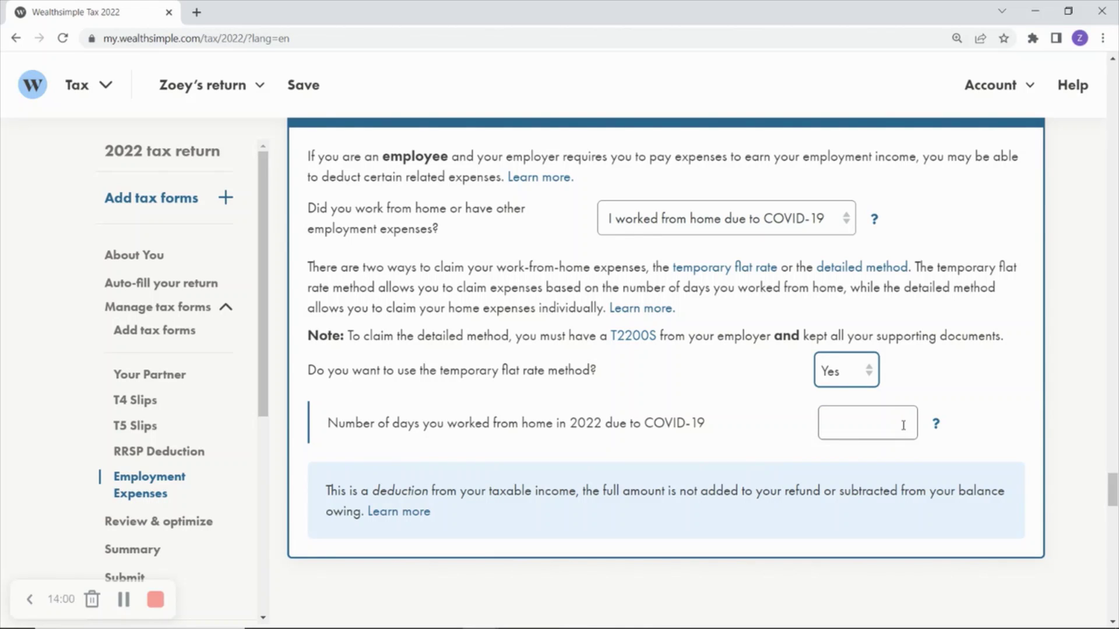
{"action": "left_click", "coordinate": [878, 419]}
{"action": "type", "text": "100"}
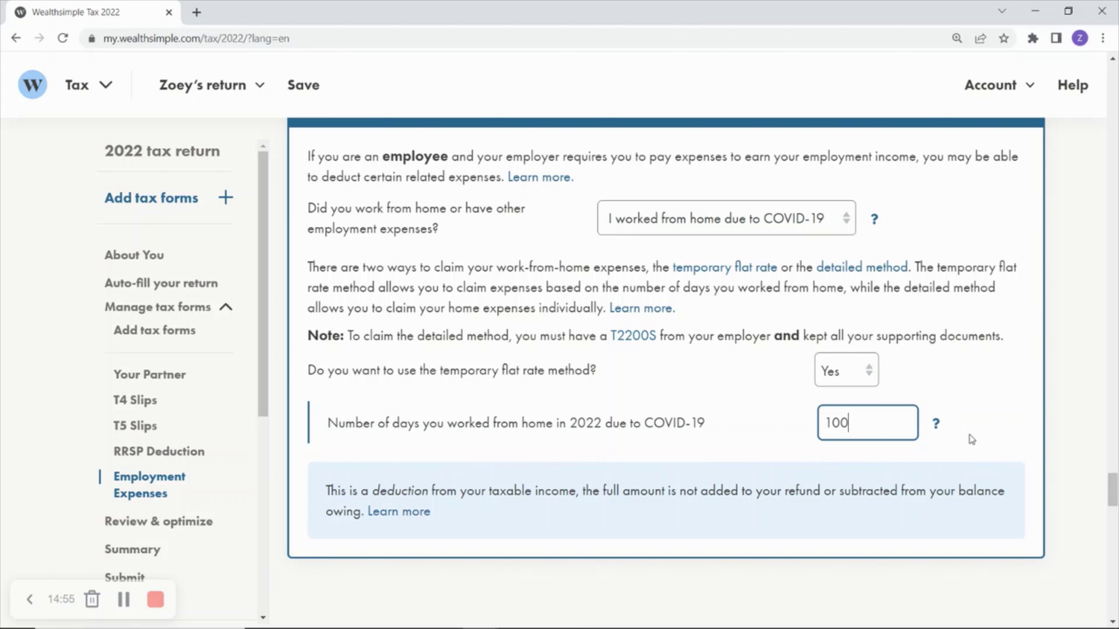
- Search 'medical' among the forms and add the Medical Expenses section
{"action": "left_click", "coordinate": [137, 335]}
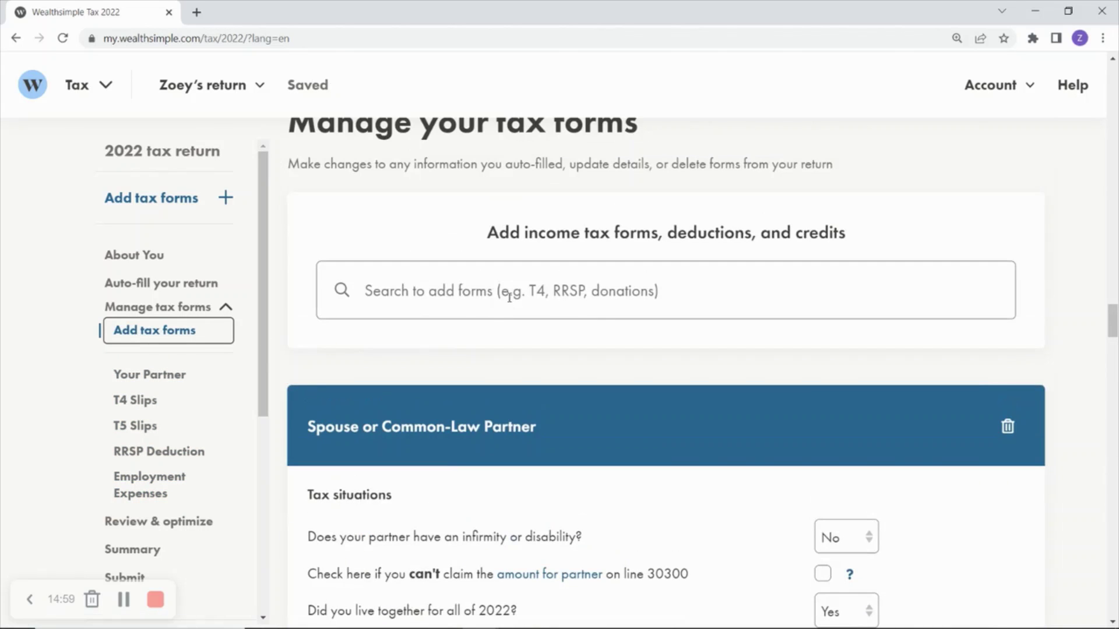
{"action": "left_click", "coordinate": [509, 297]}
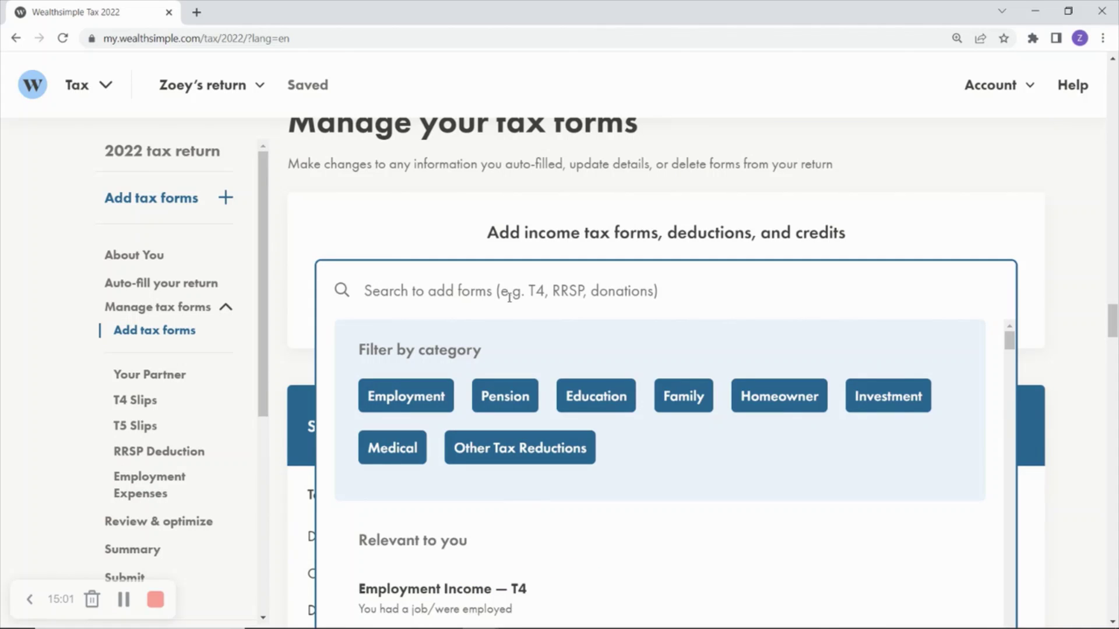
{"action": "type", "text": "medi"}
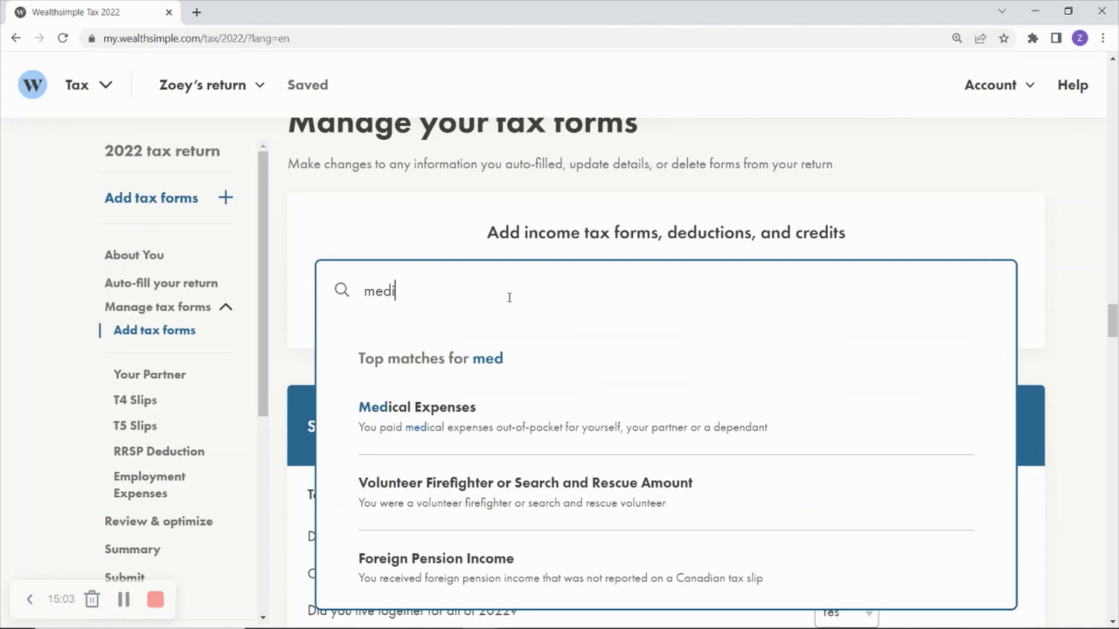
{"action": "type", "text": "cal"}
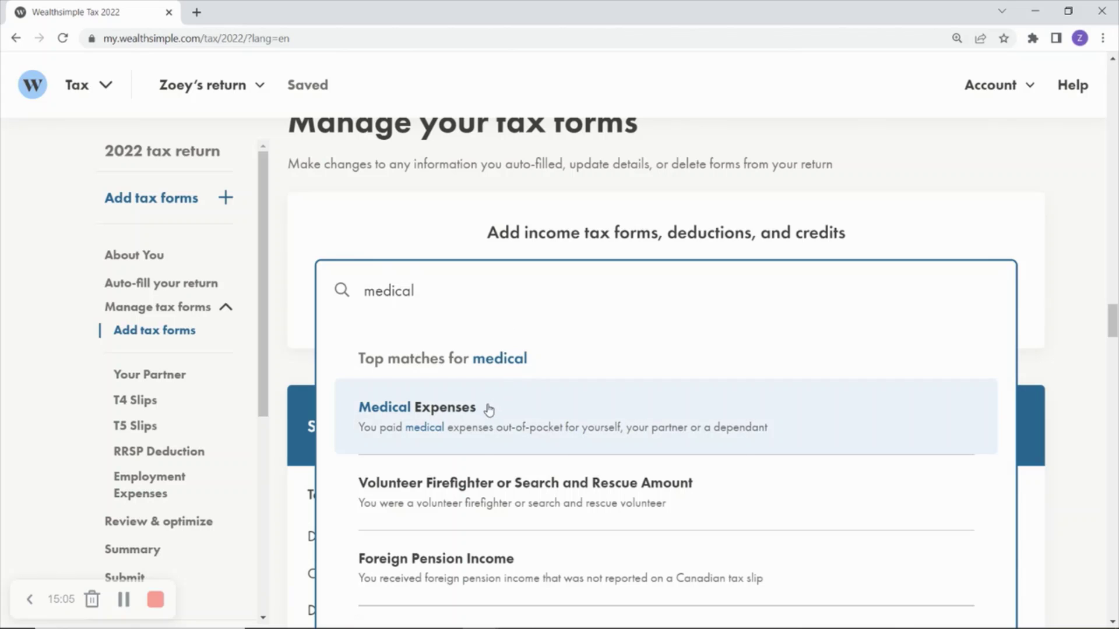
{"action": "left_click", "coordinate": [489, 411]}
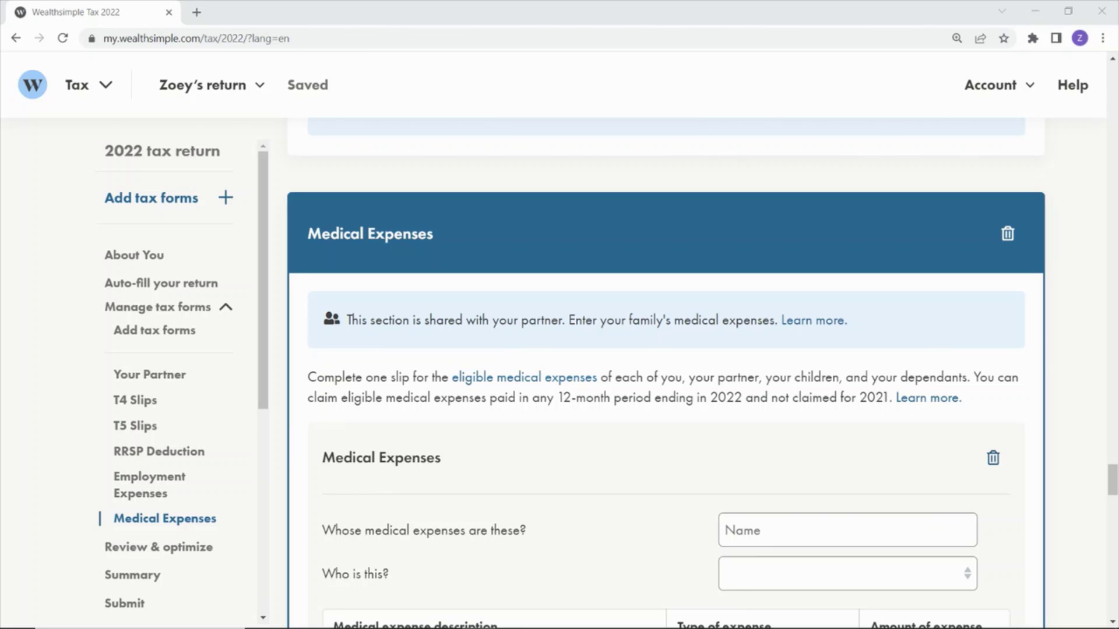
- Enter Zoey as the patient, marked as 'Me or my partner'
{"action": "scroll", "coordinate": [1078, 404], "scroll_direction": "down", "scroll_amount": 1}
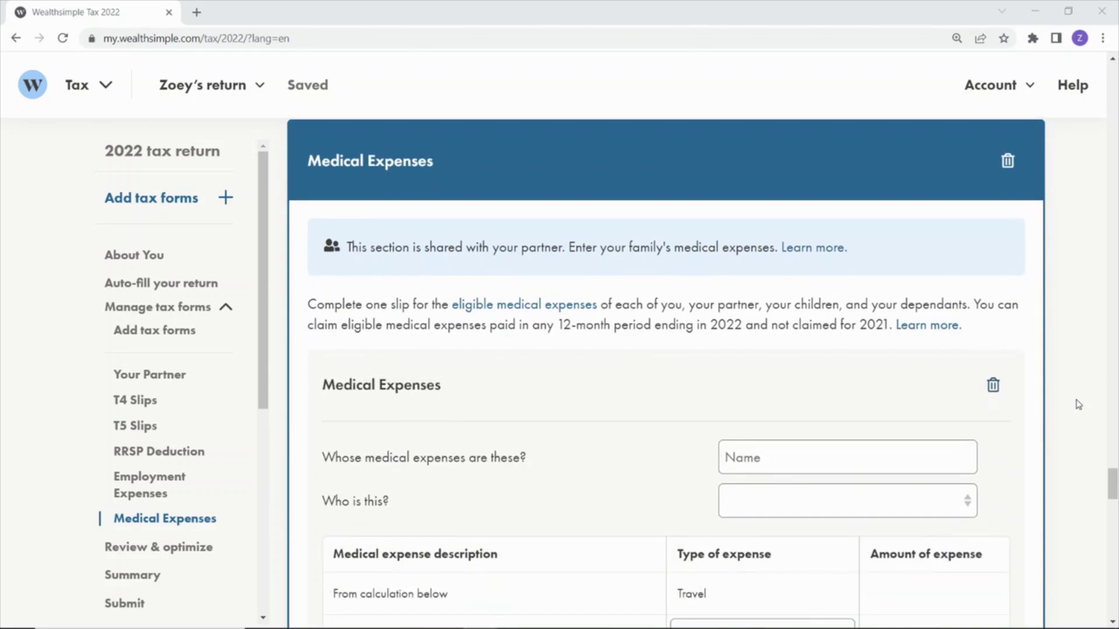
{"action": "scroll", "coordinate": [1077, 408], "scroll_direction": "down", "scroll_amount": 1}
{"action": "scroll", "coordinate": [1076, 411], "scroll_direction": "down", "scroll_amount": 1}
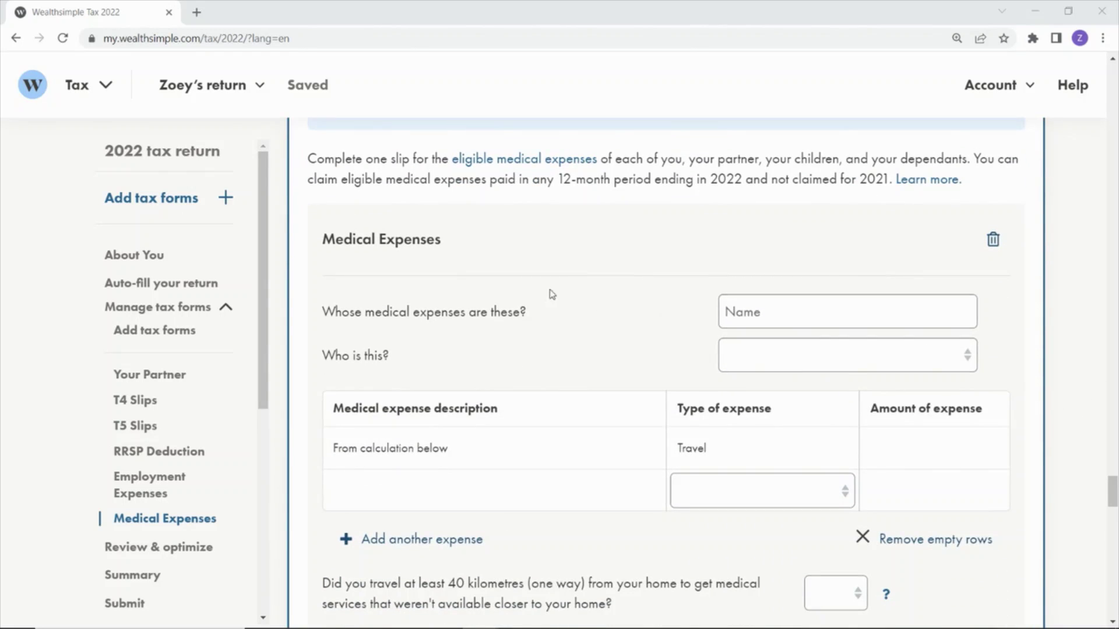
{"action": "left_click", "coordinate": [810, 312]}
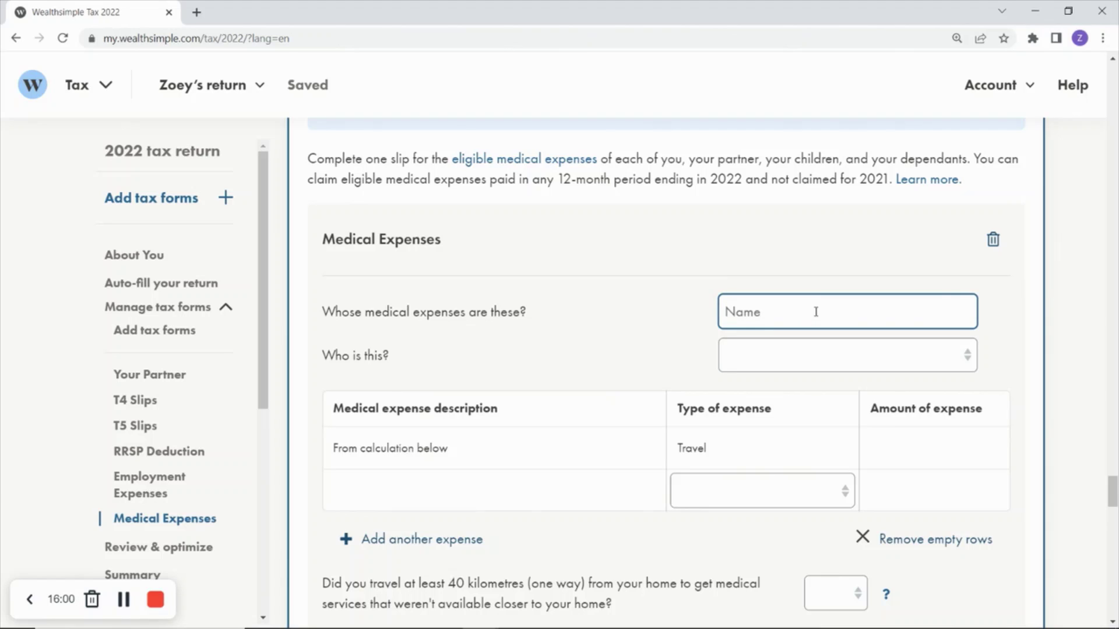
{"action": "type", "text": "Zoey"}
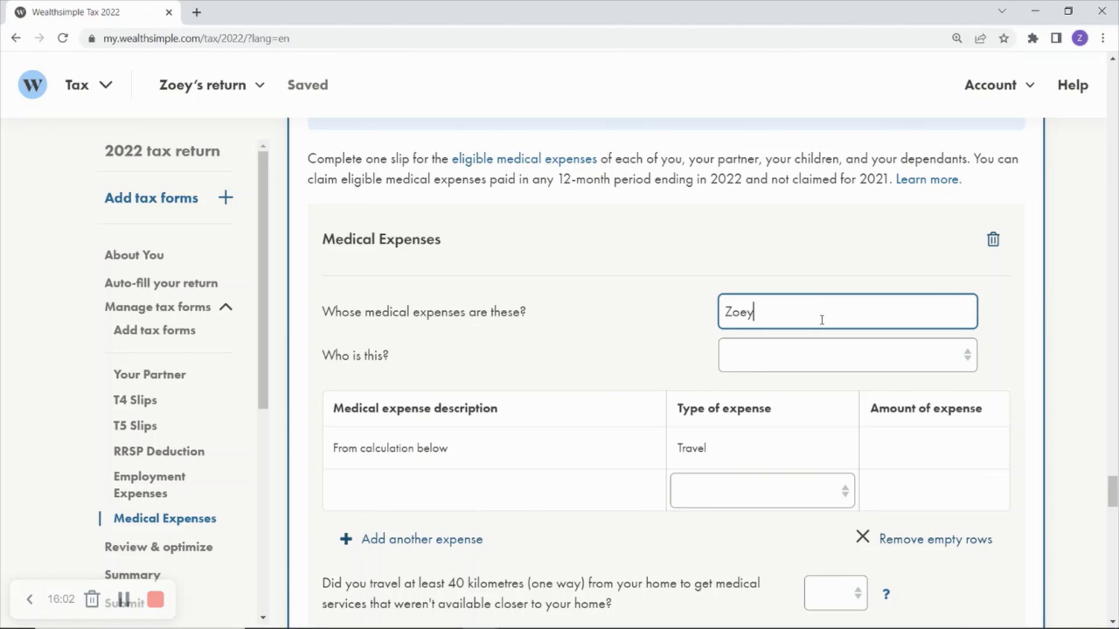
{"action": "left_click", "coordinate": [812, 356]}
{"action": "left_click", "coordinate": [789, 405]}
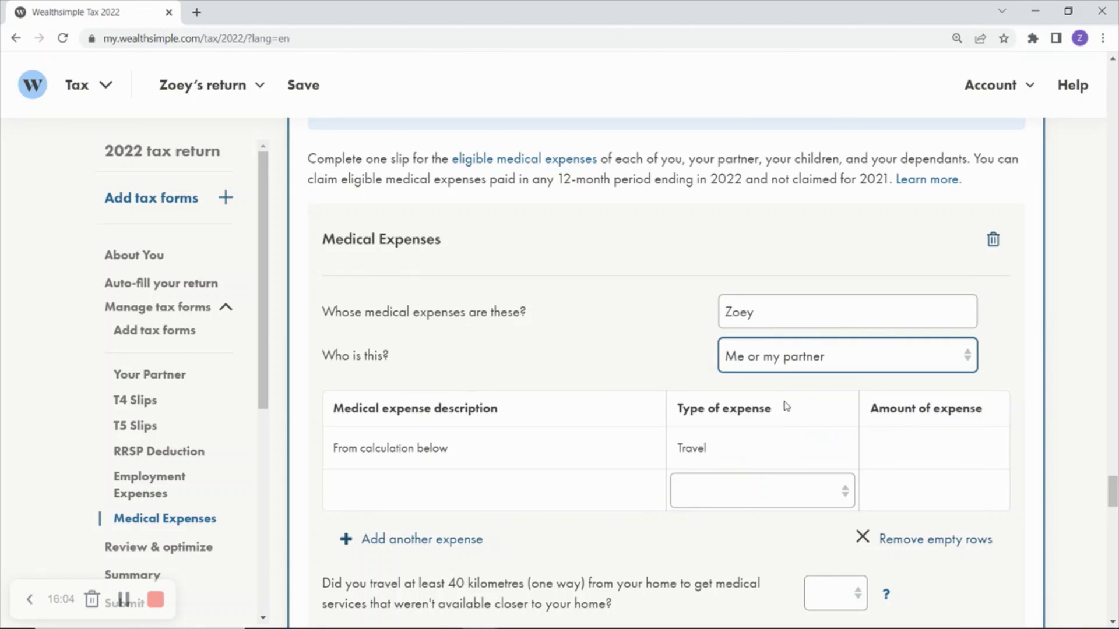
- Add a Regular medical expense for Glasses of 500
{"action": "scroll", "coordinate": [527, 371], "scroll_direction": "down", "scroll_amount": 1}
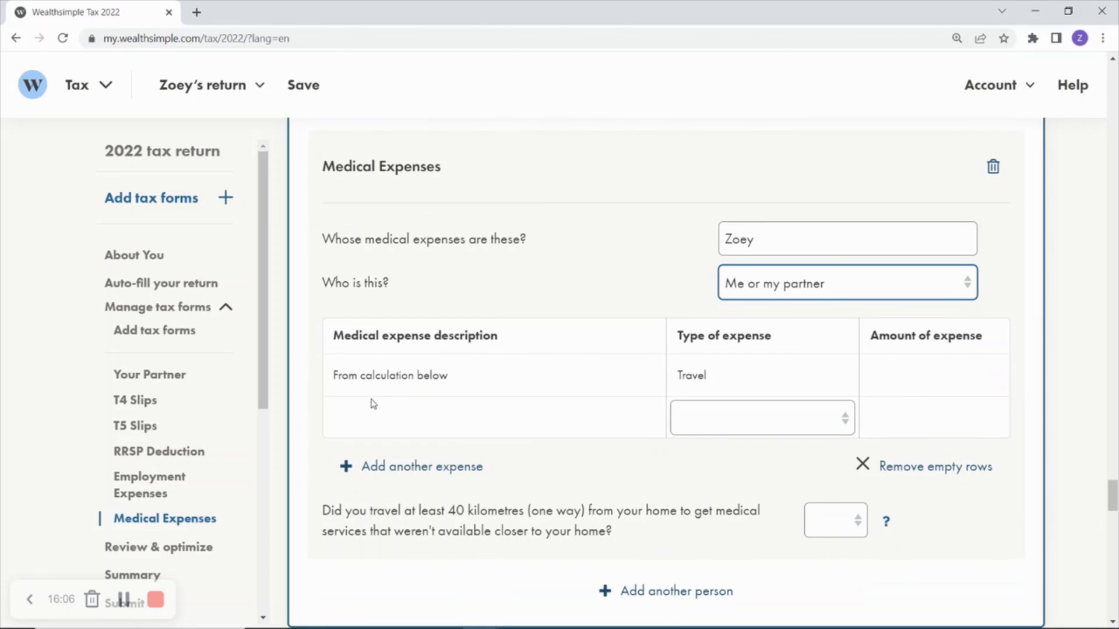
{"action": "left_click", "coordinate": [395, 424]}
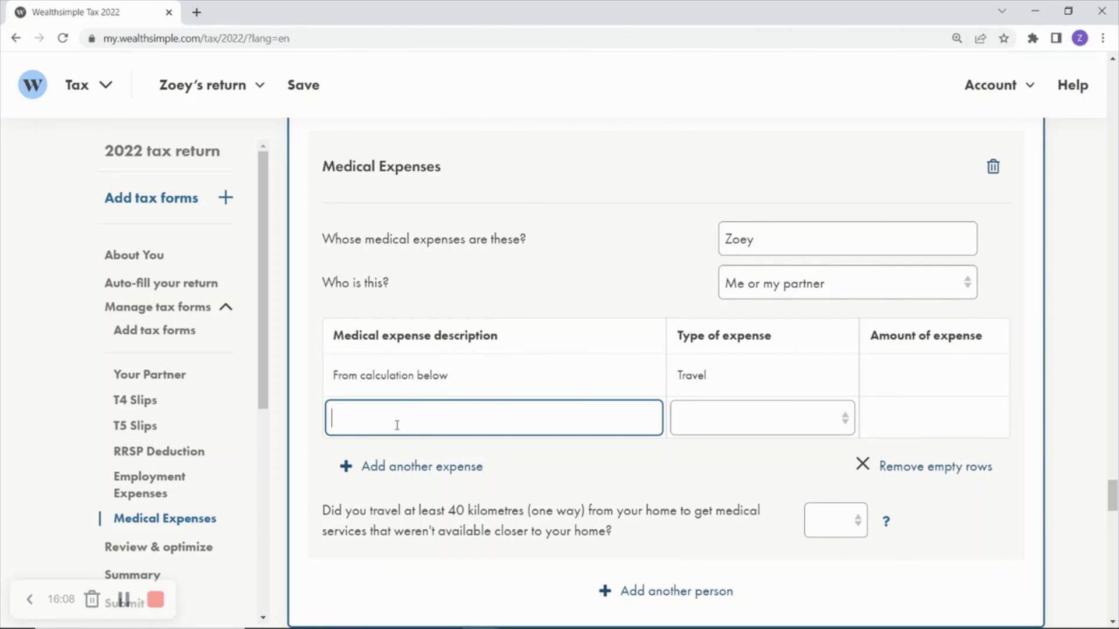
{"action": "type", "text": "Glasses"}
{"action": "left_click", "coordinate": [739, 426]}
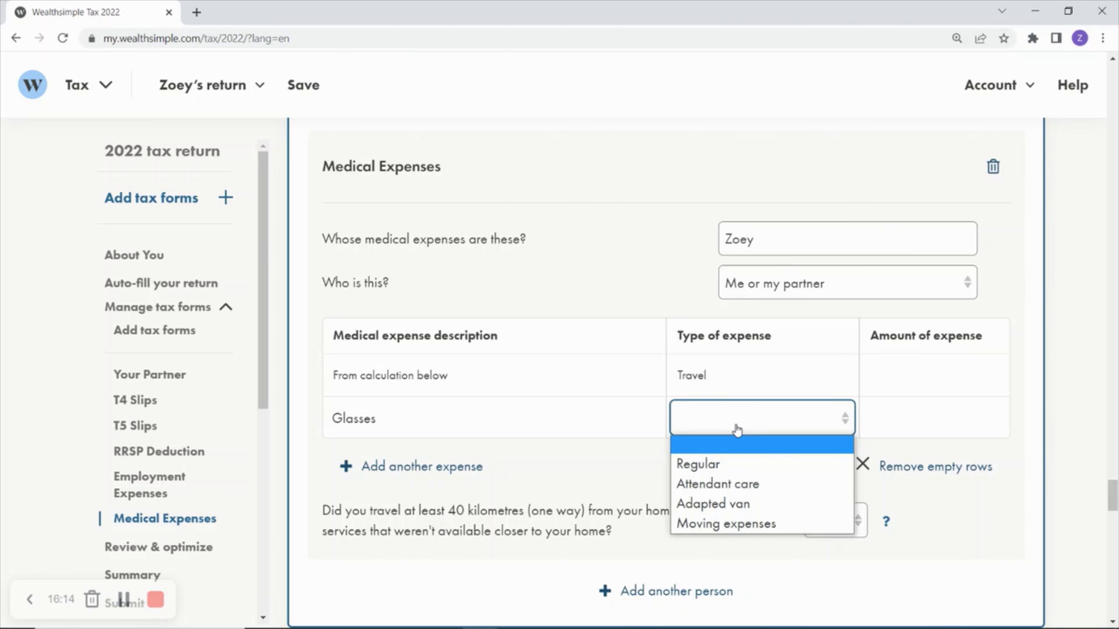
{"action": "left_click", "coordinate": [726, 465]}
{"action": "left_click", "coordinate": [966, 414]}
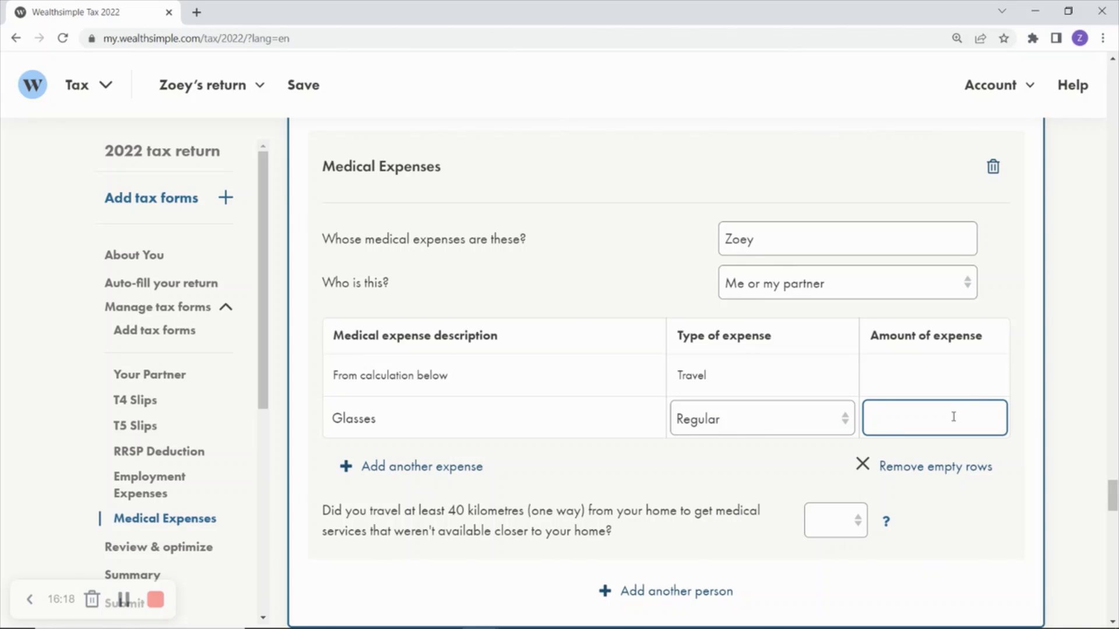
{"action": "type", "text": "500"}
- Answer No to travelling 40 km for medical care, then return to Add tax forms
{"action": "left_click", "coordinate": [852, 533]}
{"action": "left_click", "coordinate": [838, 590]}
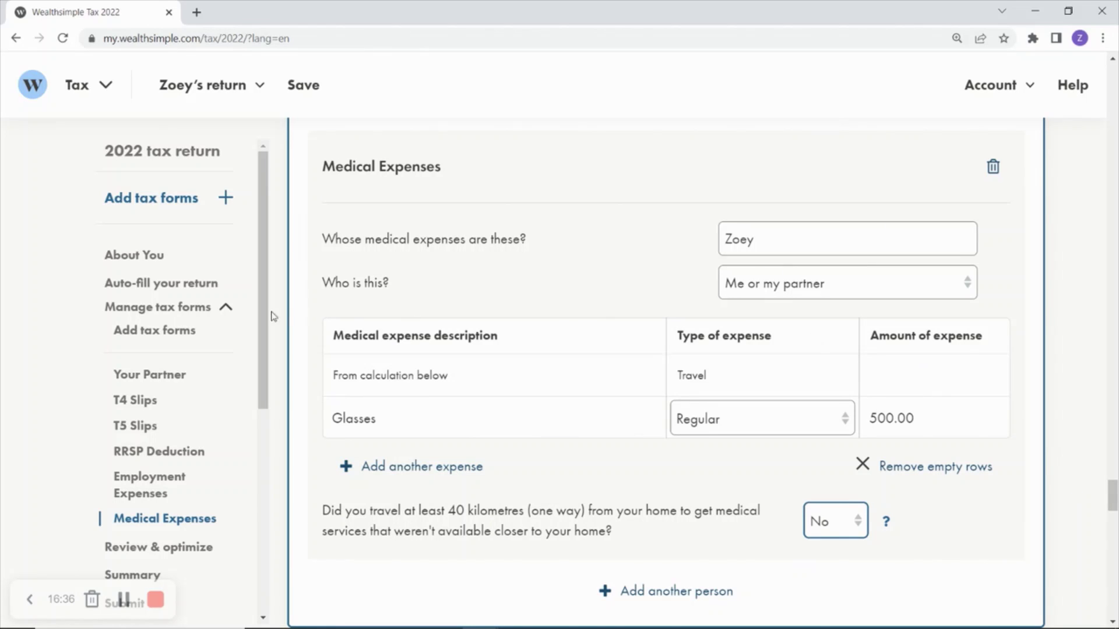
{"action": "left_click", "coordinate": [170, 331]}
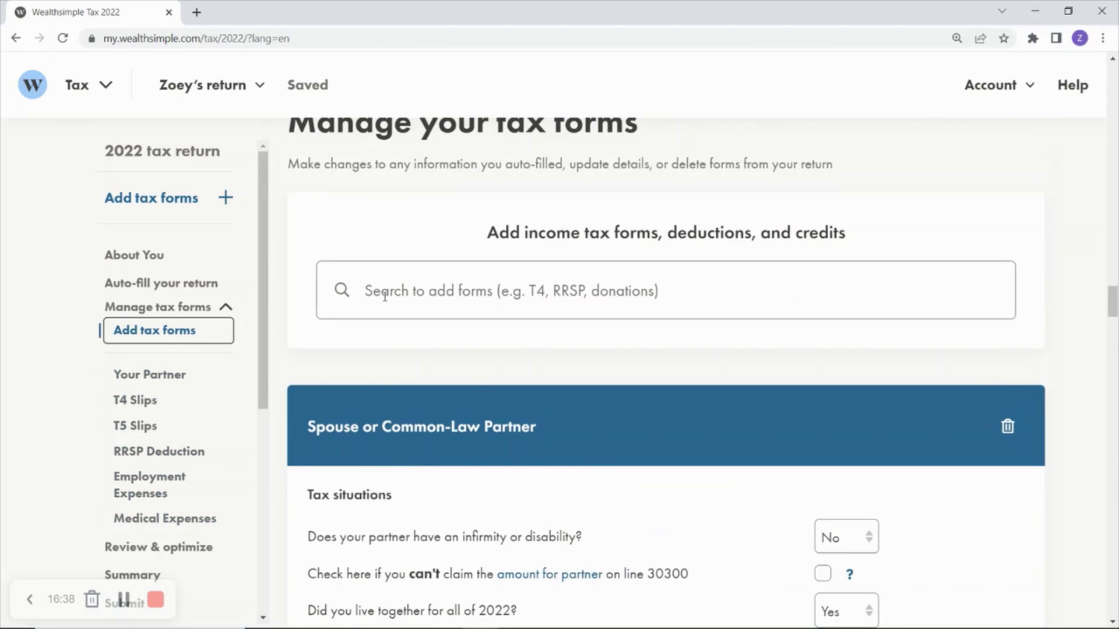
- Search 'Donations' and add the Donations and Gifts section
{"action": "left_click", "coordinate": [387, 294]}
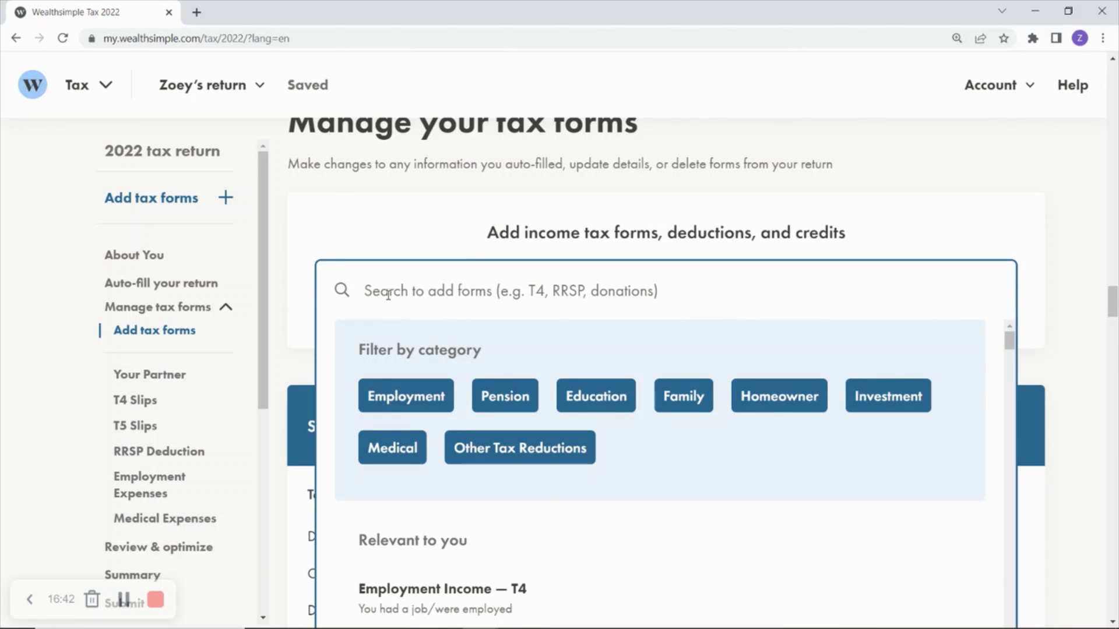
{"action": "type", "text": "Donations"}
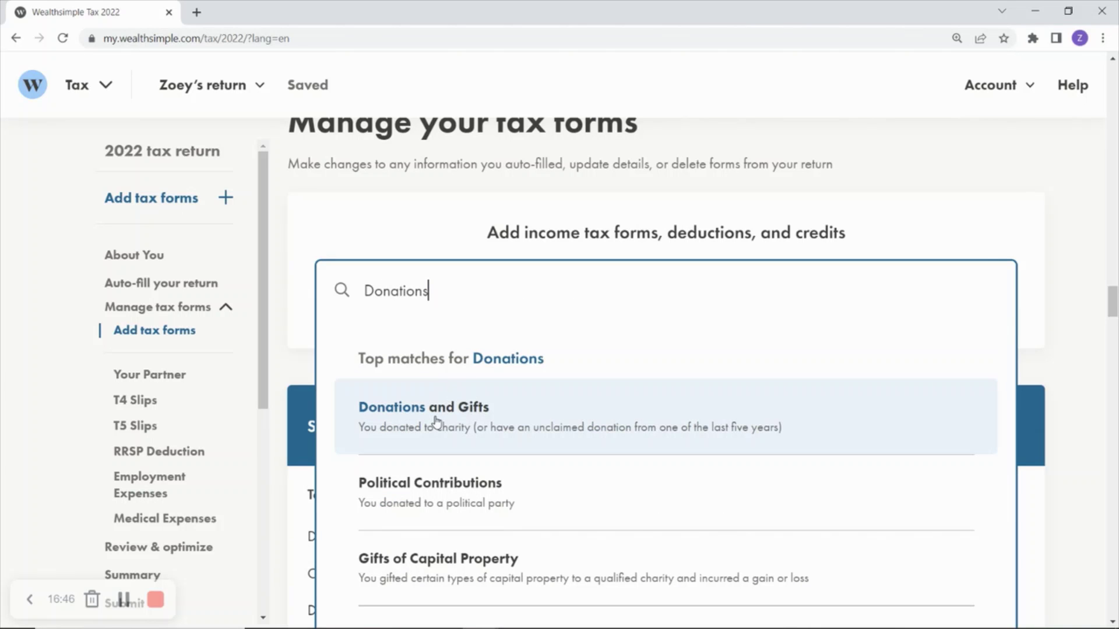
{"action": "left_click", "coordinate": [449, 418]}
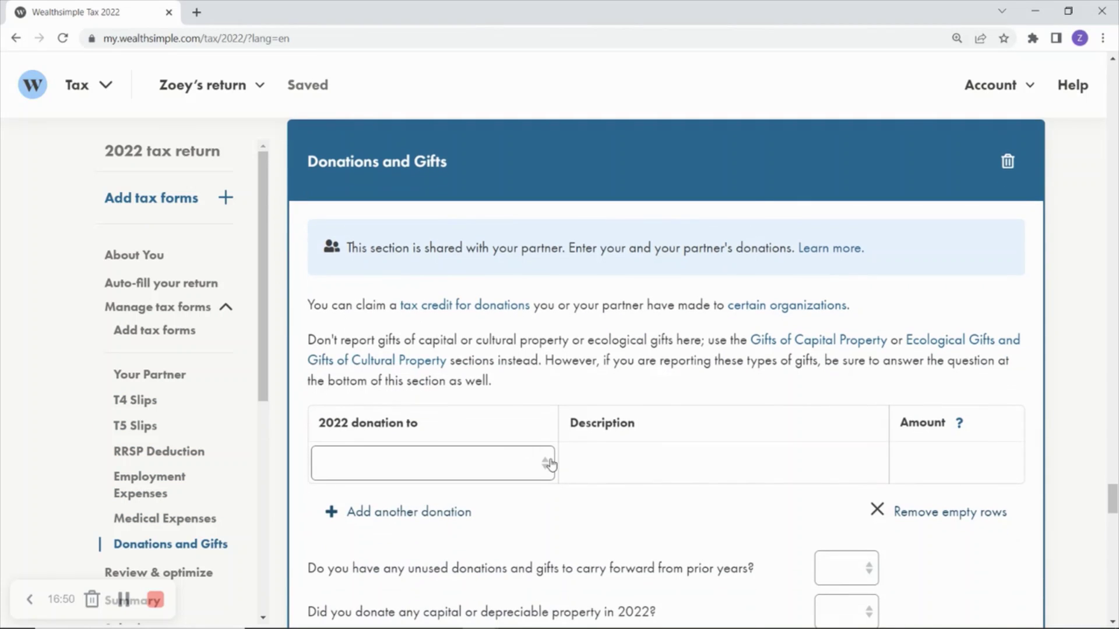
- Record a Charity donation to ABC Charity of 100.00
{"action": "left_click", "coordinate": [546, 463]}
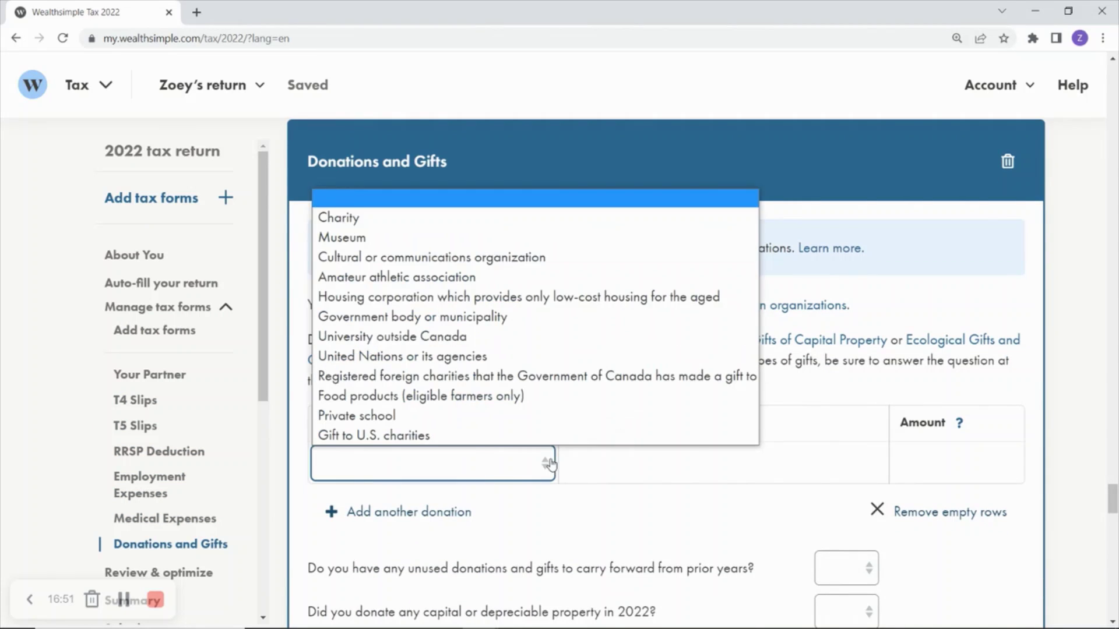
{"action": "left_click", "coordinate": [345, 218]}
{"action": "left_click", "coordinate": [612, 385]}
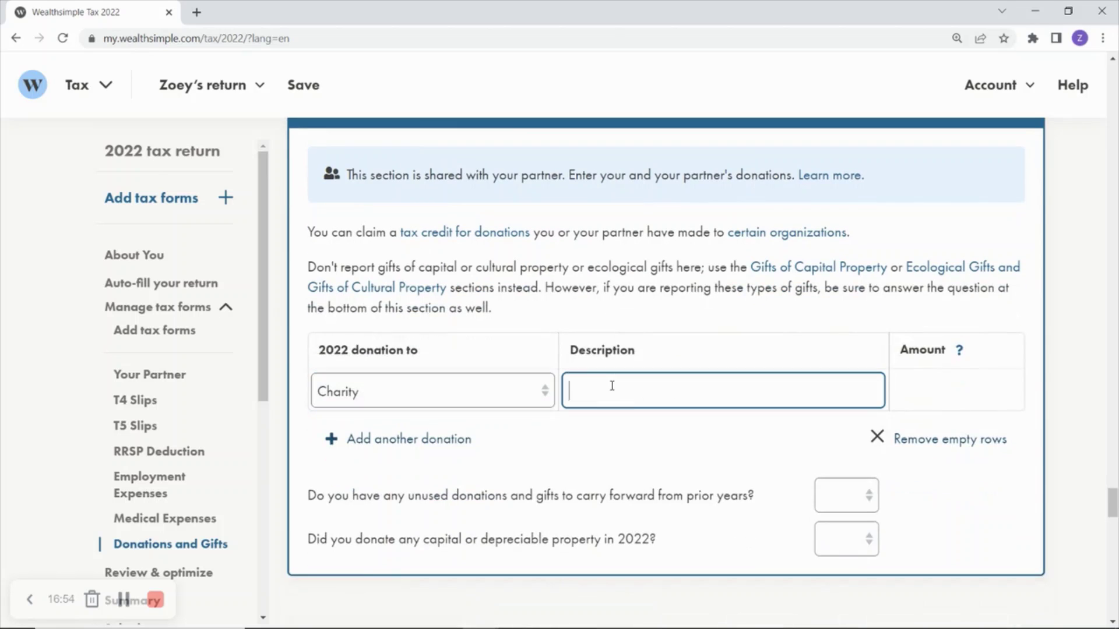
{"action": "type", "text": "ABC Charity"}
{"action": "left_click", "coordinate": [954, 393]}
{"action": "type", "text": "100"}
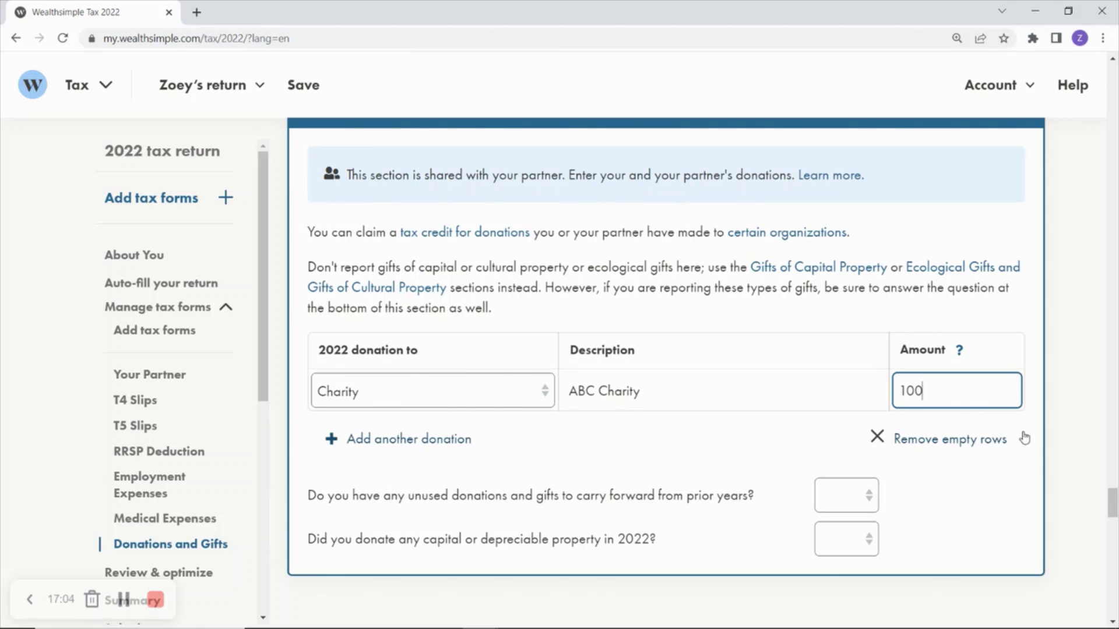
{"action": "scroll", "coordinate": [1052, 449], "scroll_direction": "down", "scroll_amount": 1}
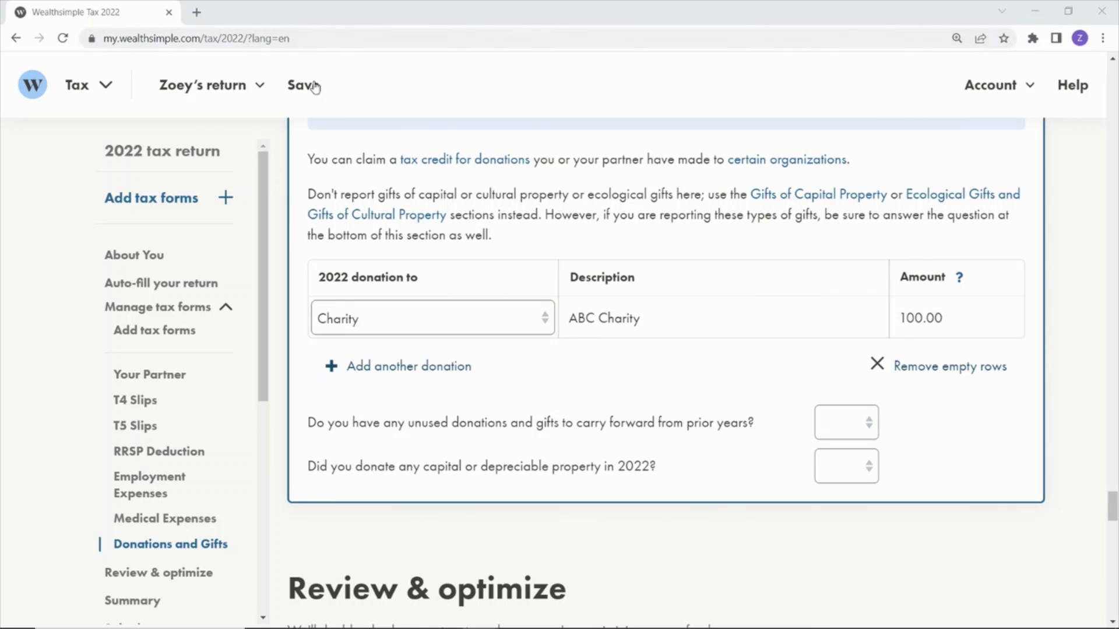
- Open Vince's return and scroll through his About You answers to Manage your tax forms
{"action": "left_click", "coordinate": [261, 88]}
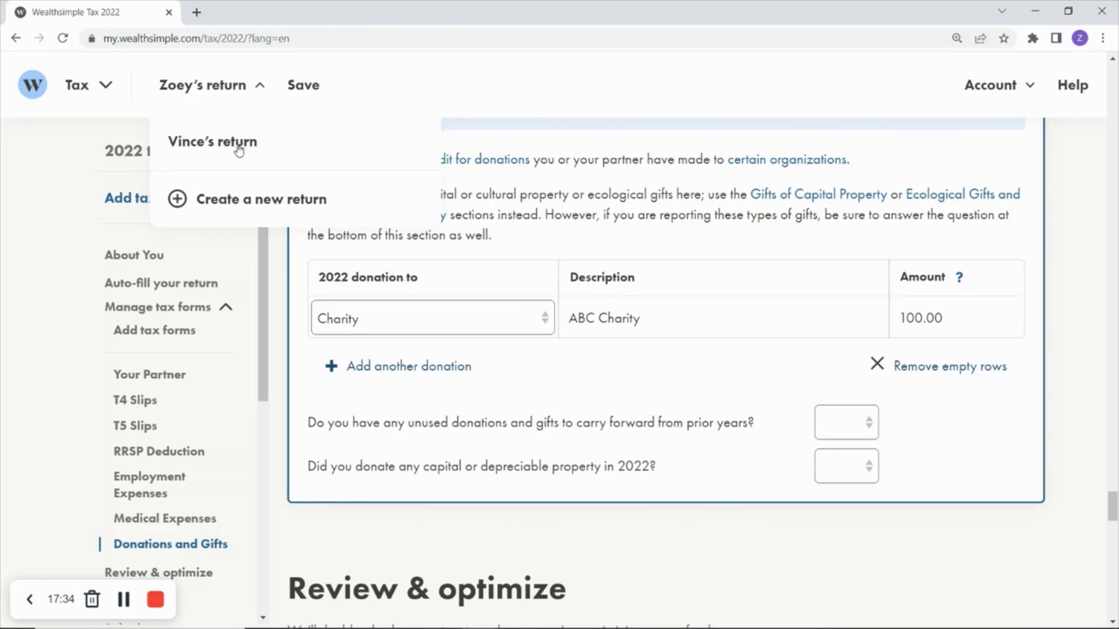
{"action": "left_click", "coordinate": [238, 151]}
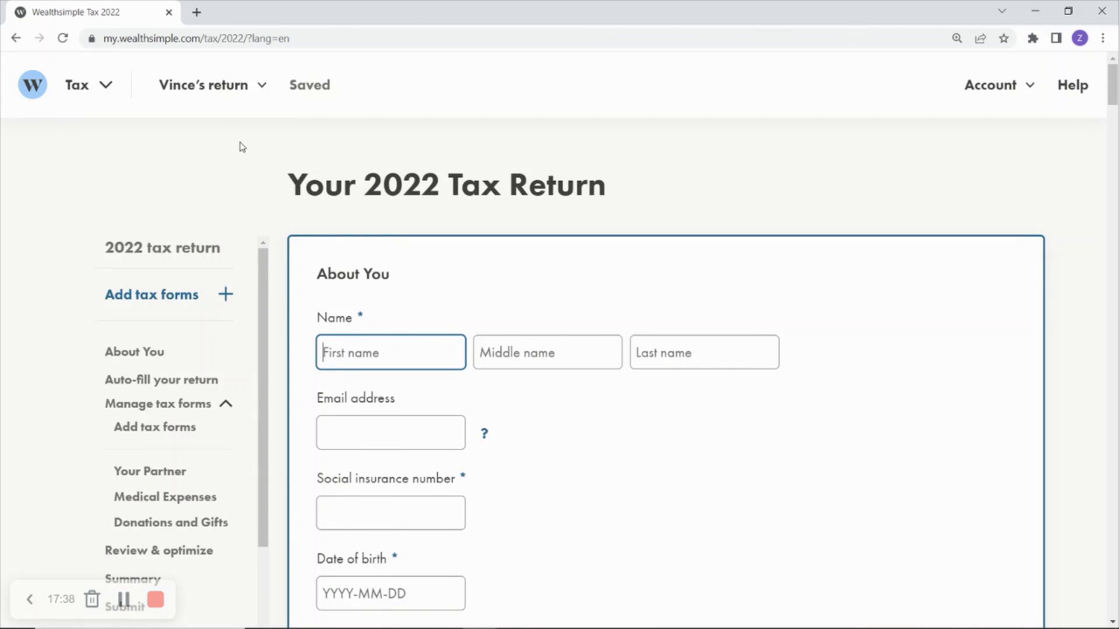
{"action": "scroll", "coordinate": [742, 280], "scroll_direction": "down", "scroll_amount": 1}
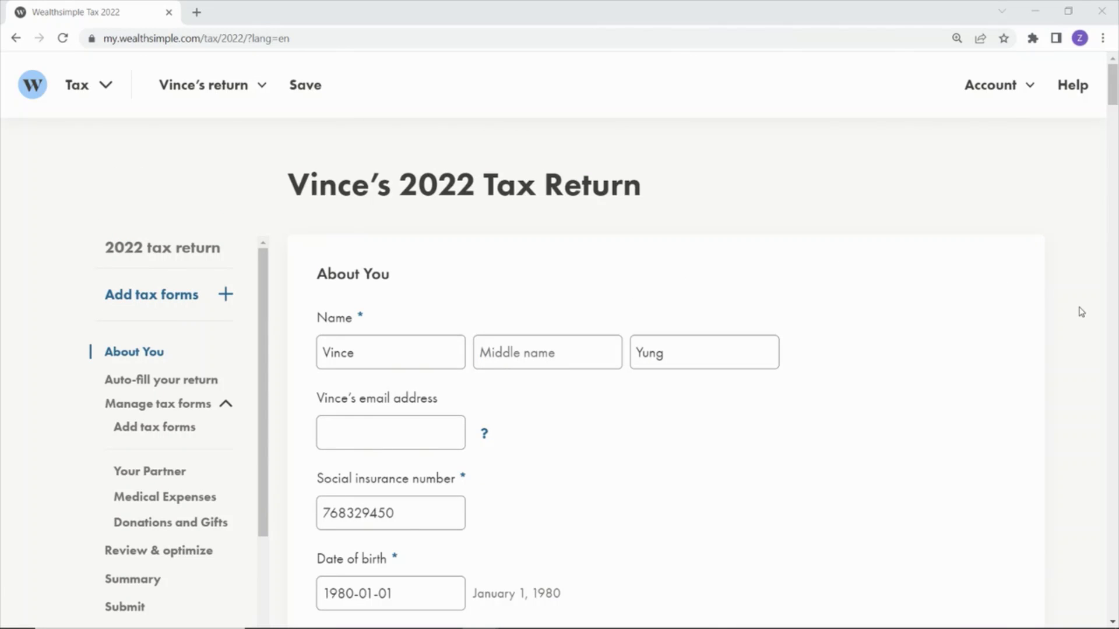
{"action": "scroll", "coordinate": [1084, 316], "scroll_direction": "down", "scroll_amount": 1}
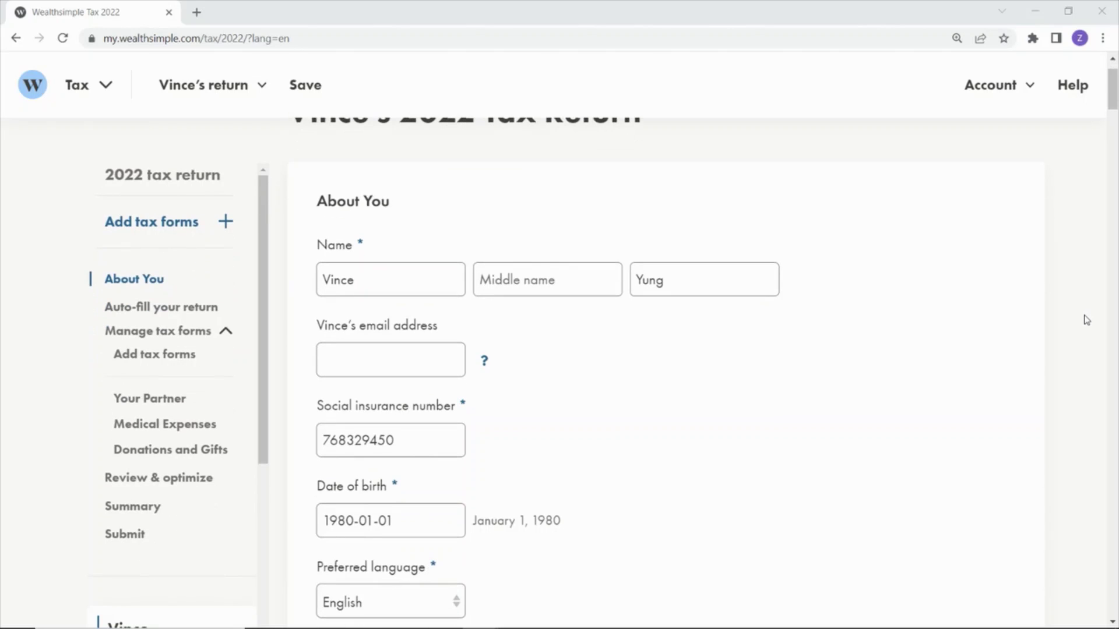
{"action": "scroll", "coordinate": [1086, 320], "scroll_direction": "down", "scroll_amount": 1}
{"action": "scroll", "coordinate": [1085, 323], "scroll_direction": "down", "scroll_amount": 2}
{"action": "scroll", "coordinate": [1086, 328], "scroll_direction": "down", "scroll_amount": 2}
{"action": "scroll", "coordinate": [1087, 333], "scroll_direction": "down", "scroll_amount": 3}
{"action": "scroll", "coordinate": [1087, 334], "scroll_direction": "down", "scroll_amount": 4}
{"action": "scroll", "coordinate": [1082, 332], "scroll_direction": "down", "scroll_amount": 4}
{"action": "scroll", "coordinate": [1082, 342], "scroll_direction": "down", "scroll_amount": 2}
{"action": "scroll", "coordinate": [1082, 344], "scroll_direction": "down", "scroll_amount": 5}
{"action": "scroll", "coordinate": [1083, 354], "scroll_direction": "down", "scroll_amount": 2}
{"action": "scroll", "coordinate": [1081, 353], "scroll_direction": "down", "scroll_amount": 4}
{"action": "scroll", "coordinate": [1081, 353], "scroll_direction": "down", "scroll_amount": 3}
{"action": "scroll", "coordinate": [1081, 355], "scroll_direction": "down", "scroll_amount": 3}
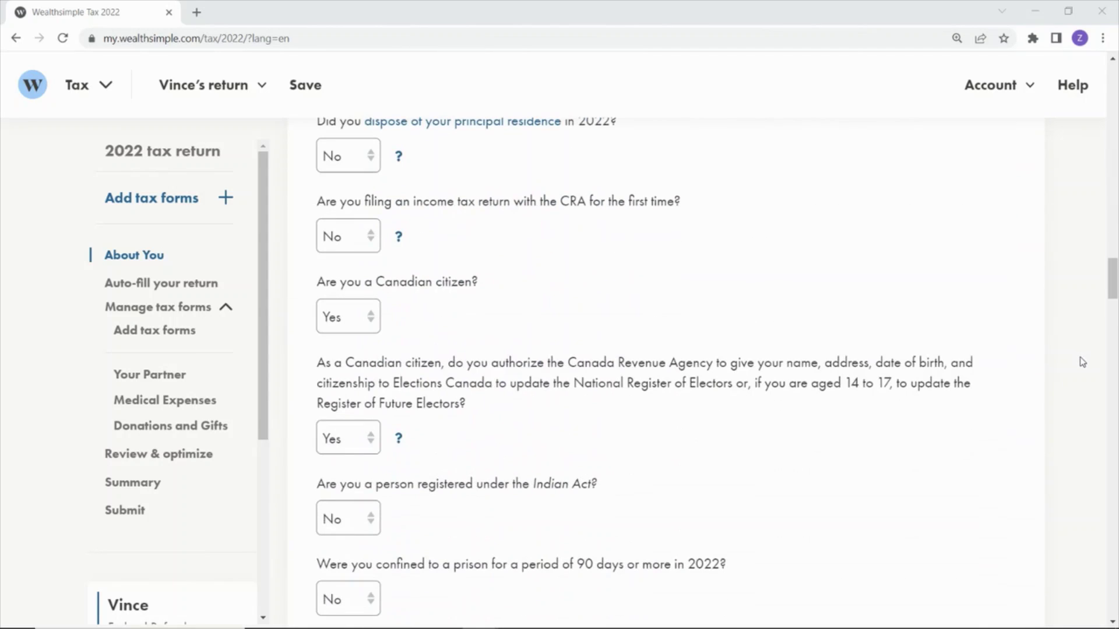
{"action": "scroll", "coordinate": [1082, 364], "scroll_direction": "down", "scroll_amount": 1}
{"action": "scroll", "coordinate": [1082, 365], "scroll_direction": "down", "scroll_amount": 5}
{"action": "scroll", "coordinate": [1081, 370], "scroll_direction": "down", "scroll_amount": 5}
{"action": "scroll", "coordinate": [1084, 371], "scroll_direction": "down", "scroll_amount": 6}
{"action": "scroll", "coordinate": [1101, 361], "scroll_direction": "down", "scroll_amount": 3}
{"action": "scroll", "coordinate": [670, 405], "scroll_direction": "down", "scroll_amount": 3}
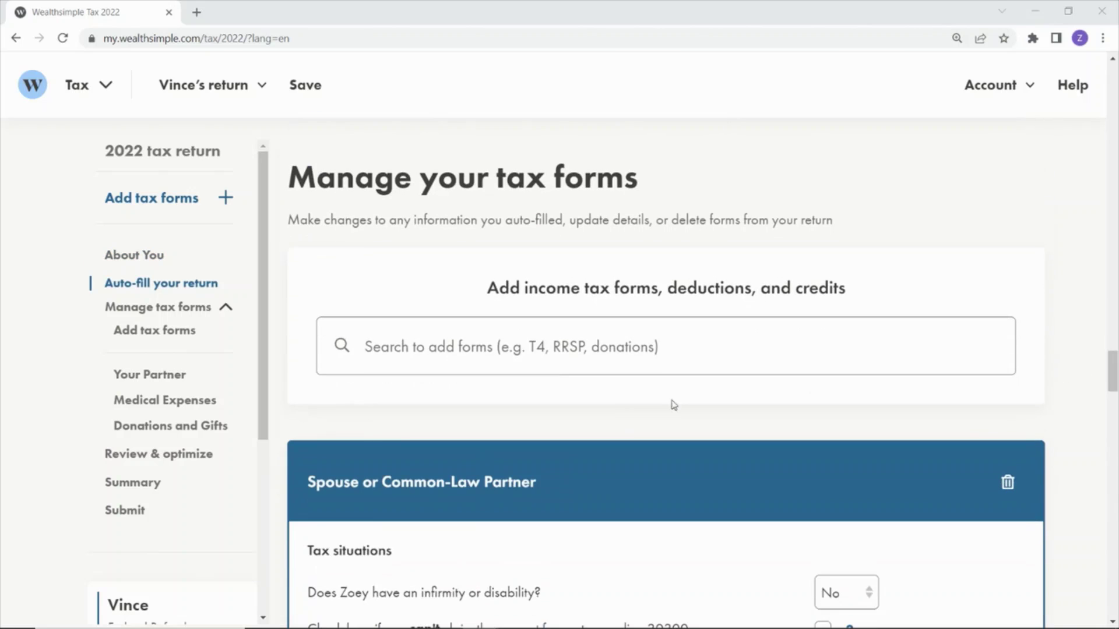
- Add a T4 Employment Income slip from 123 Company to Vince's return
{"action": "left_click", "coordinate": [552, 361]}
{"action": "type", "text": "T4"}
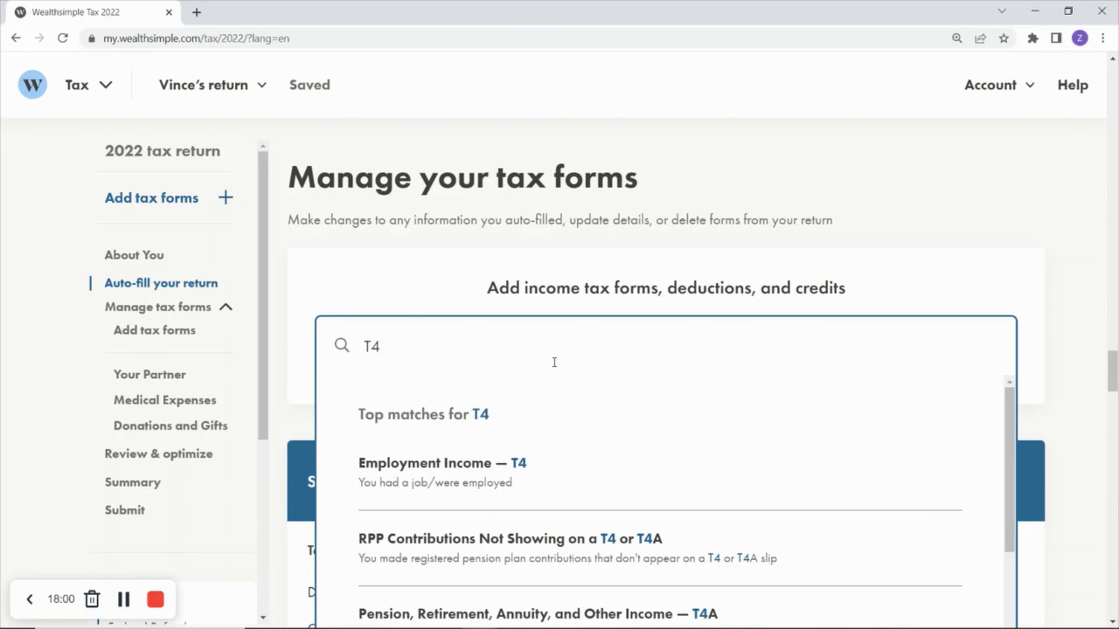
{"action": "left_click", "coordinate": [517, 463]}
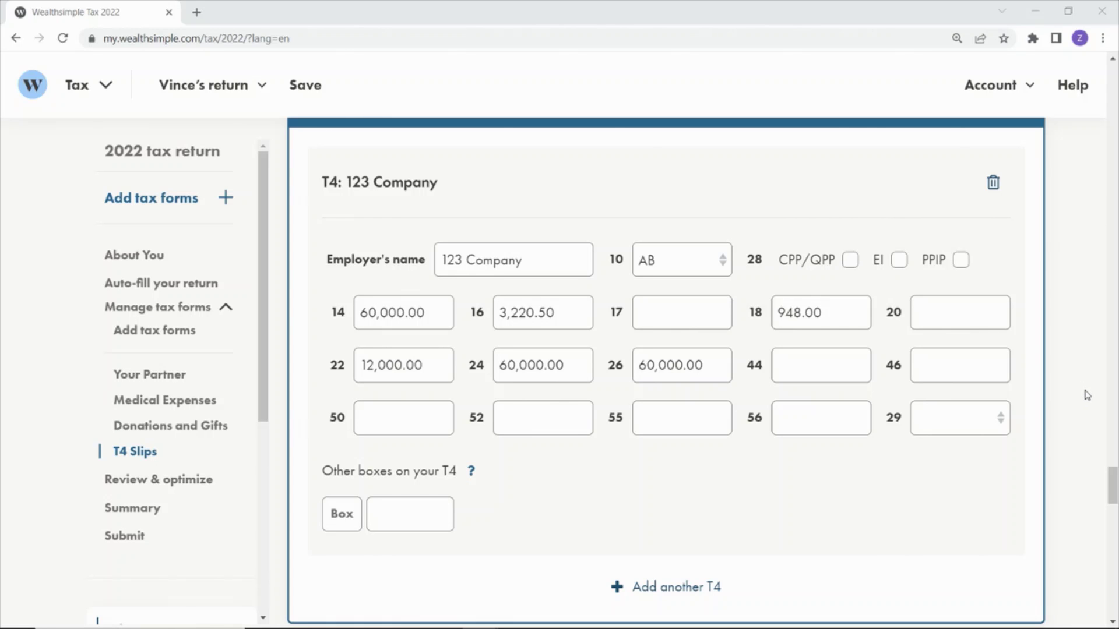
{"action": "scroll", "coordinate": [1087, 402], "scroll_direction": "down", "scroll_amount": 6}
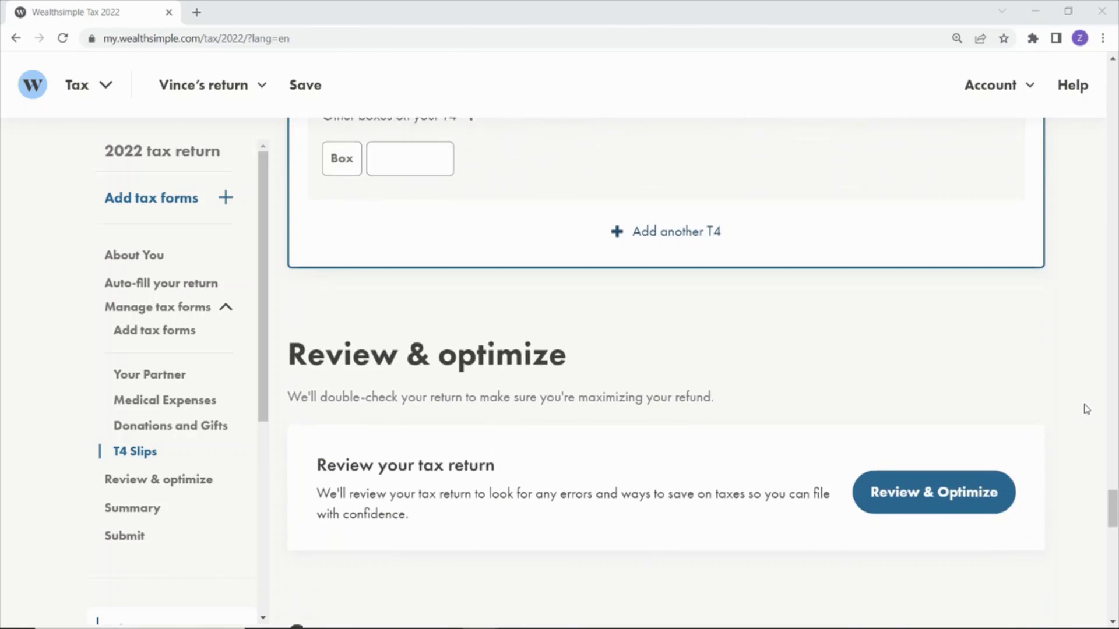
{"action": "scroll", "coordinate": [1087, 409], "scroll_direction": "down", "scroll_amount": 1}
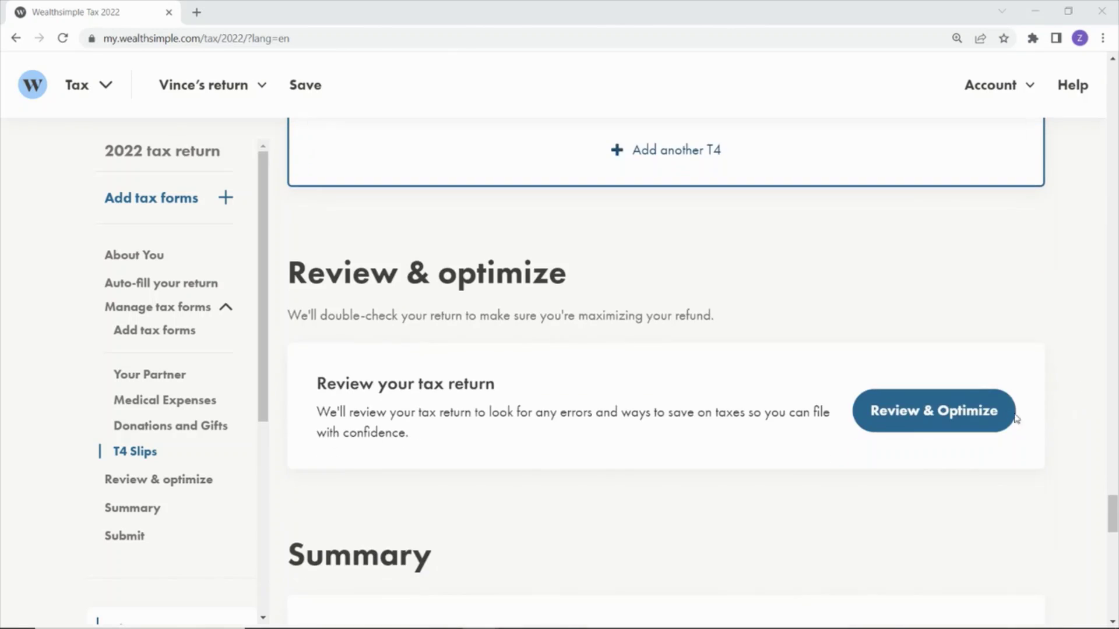
- Run Review & optimize on Vince's return and scroll down to the $2,254.69 combined refund summary
{"action": "left_click", "coordinate": [965, 430]}
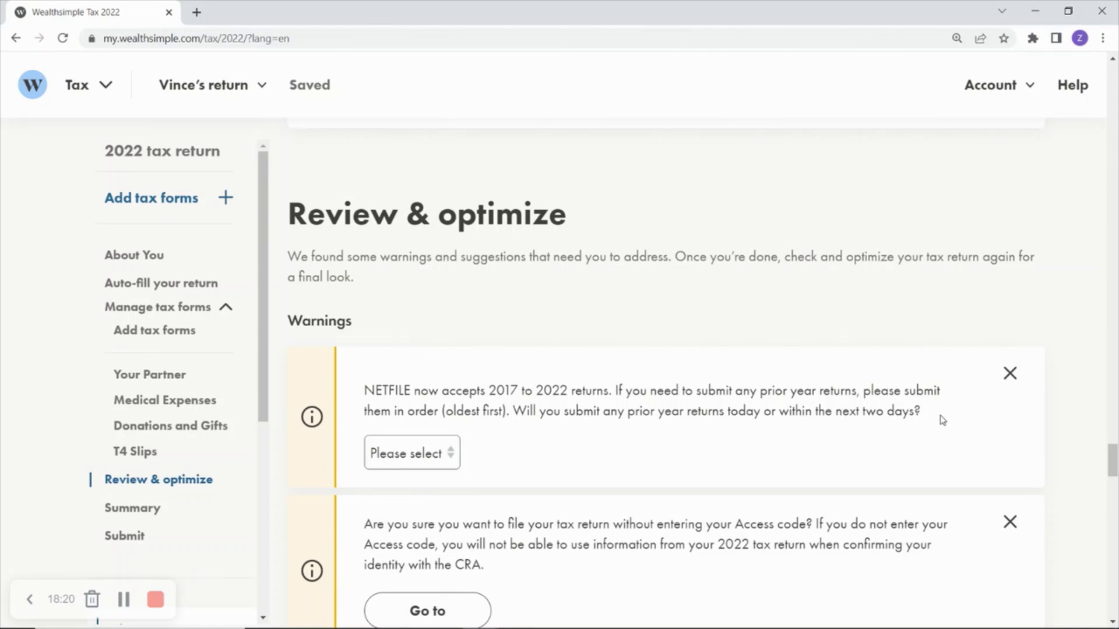
{"action": "scroll", "coordinate": [943, 420], "scroll_direction": "down", "scroll_amount": 1}
{"action": "scroll", "coordinate": [942, 419], "scroll_direction": "down", "scroll_amount": 2}
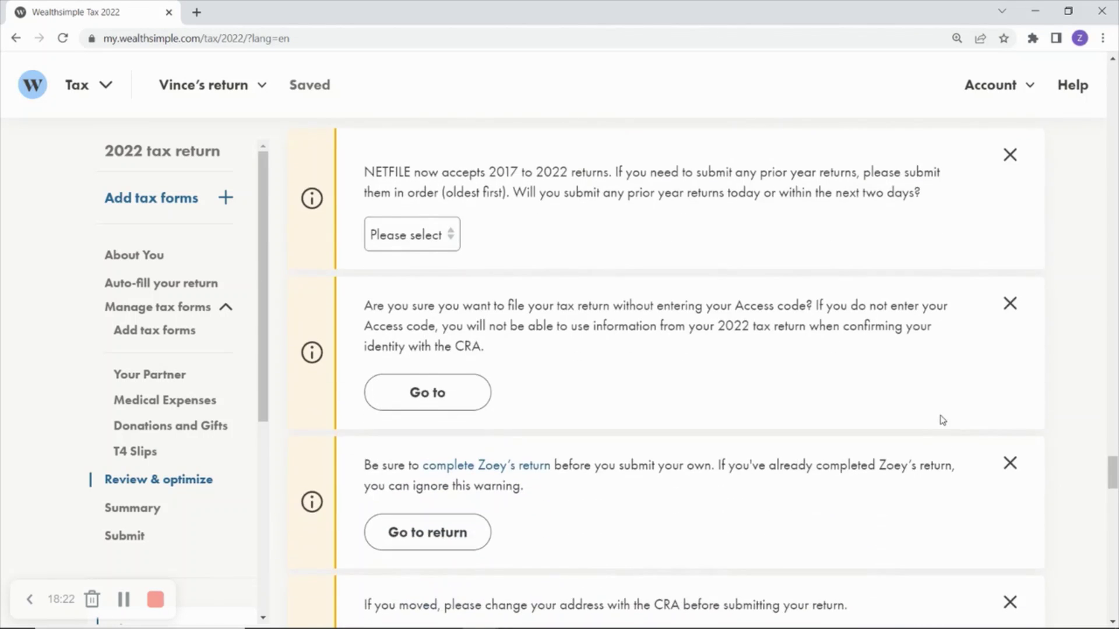
{"action": "scroll", "coordinate": [943, 420], "scroll_direction": "down", "scroll_amount": 2}
{"action": "scroll", "coordinate": [940, 415], "scroll_direction": "down", "scroll_amount": 2}
{"action": "scroll", "coordinate": [940, 415], "scroll_direction": "down", "scroll_amount": 3}
{"action": "scroll", "coordinate": [939, 415], "scroll_direction": "down", "scroll_amount": 2}
{"action": "scroll", "coordinate": [940, 416], "scroll_direction": "down", "scroll_amount": 1}
{"action": "scroll", "coordinate": [939, 418], "scroll_direction": "down", "scroll_amount": 3}
{"action": "scroll", "coordinate": [939, 417], "scroll_direction": "down", "scroll_amount": 2}
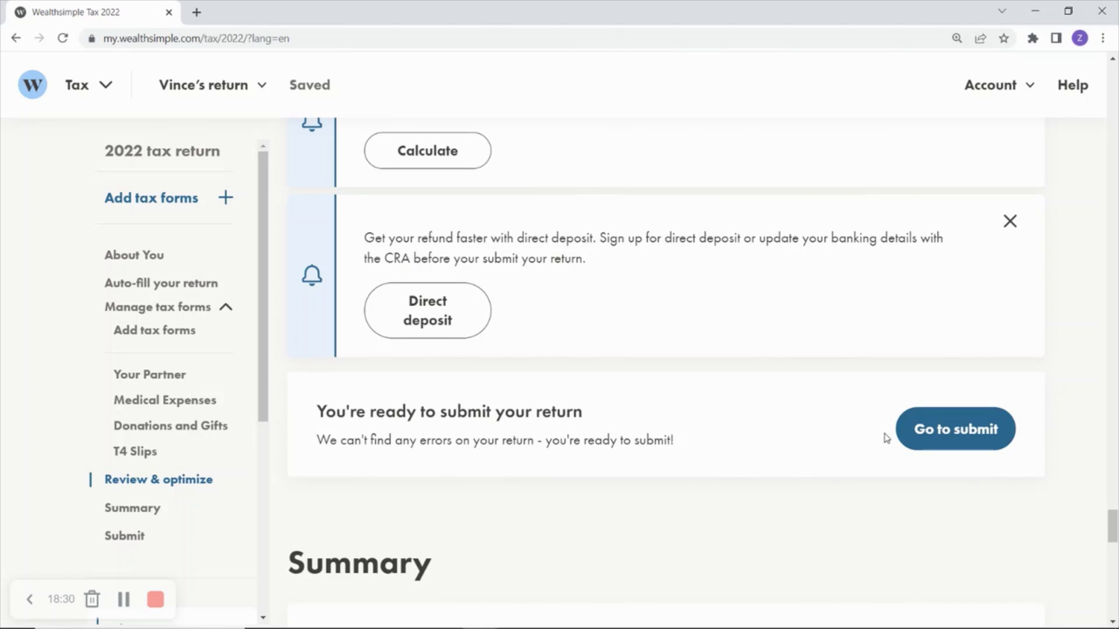
{"action": "scroll", "coordinate": [834, 434], "scroll_direction": "down", "scroll_amount": 5}
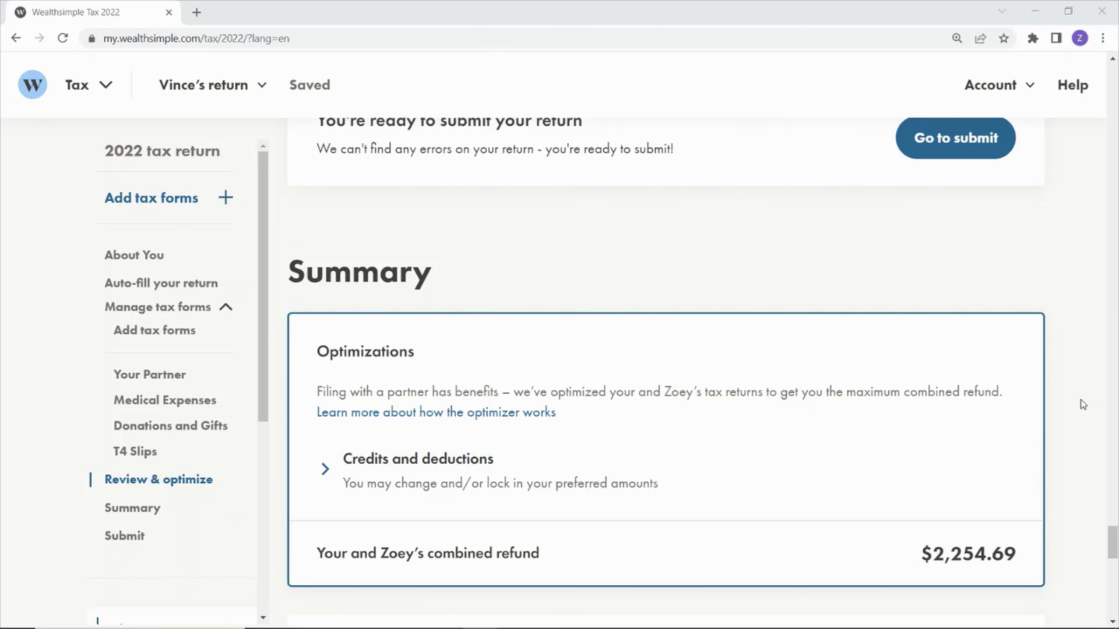
- Expand, inspect, and collapse the Credits and deductions split in the Summary
{"action": "scroll", "coordinate": [1083, 405], "scroll_direction": "down", "scroll_amount": 1}
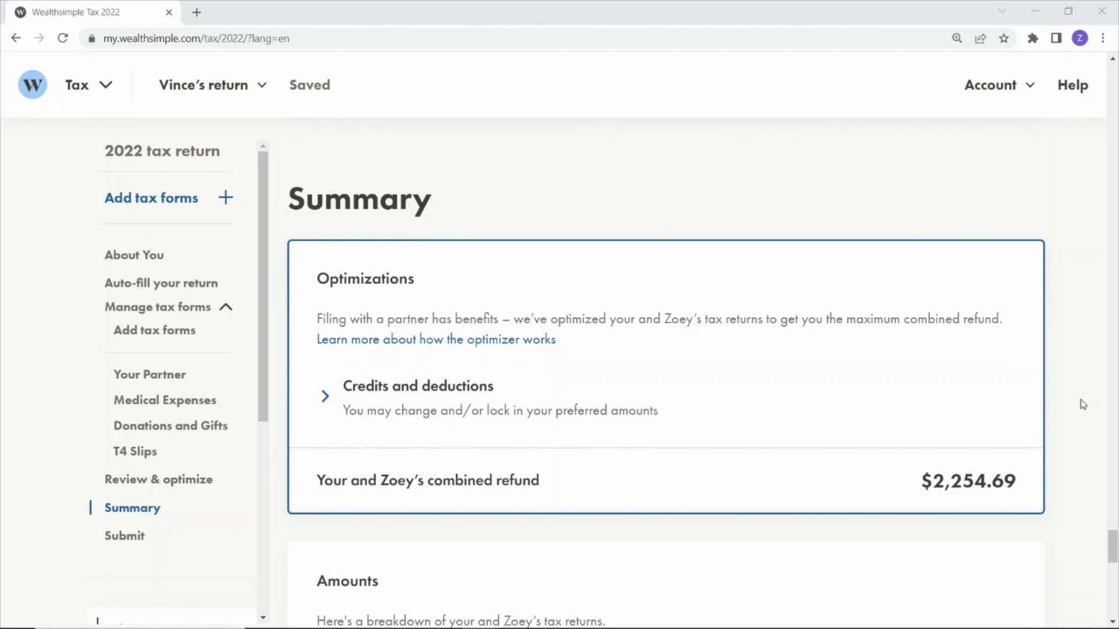
{"action": "left_click", "coordinate": [326, 404]}
{"action": "scroll", "coordinate": [674, 373], "scroll_direction": "down", "scroll_amount": 1}
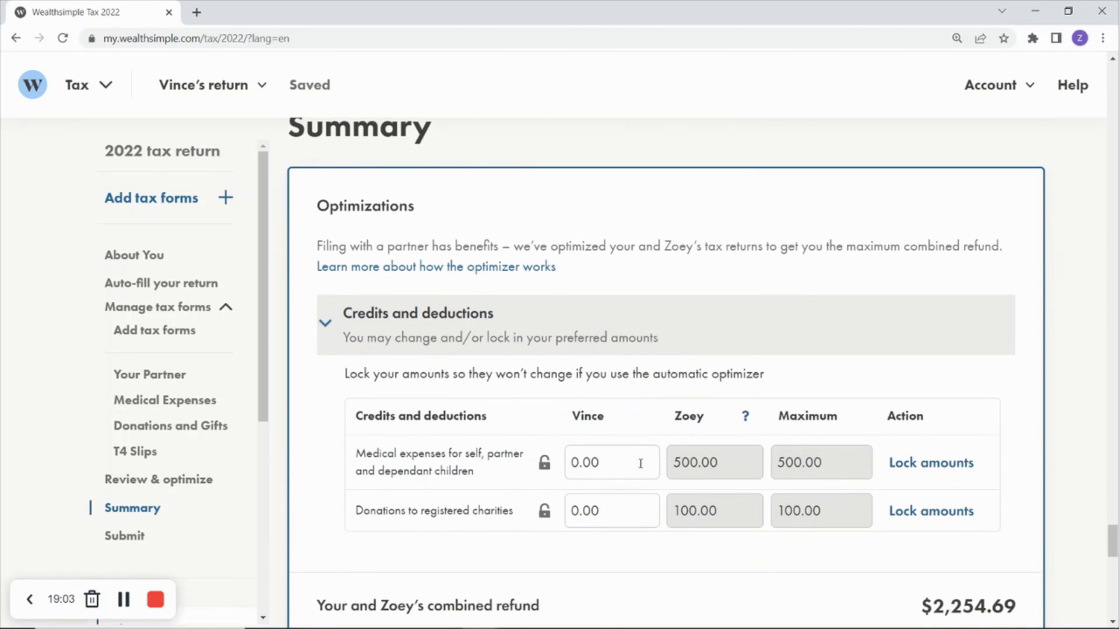
{"action": "left_click", "coordinate": [735, 326]}
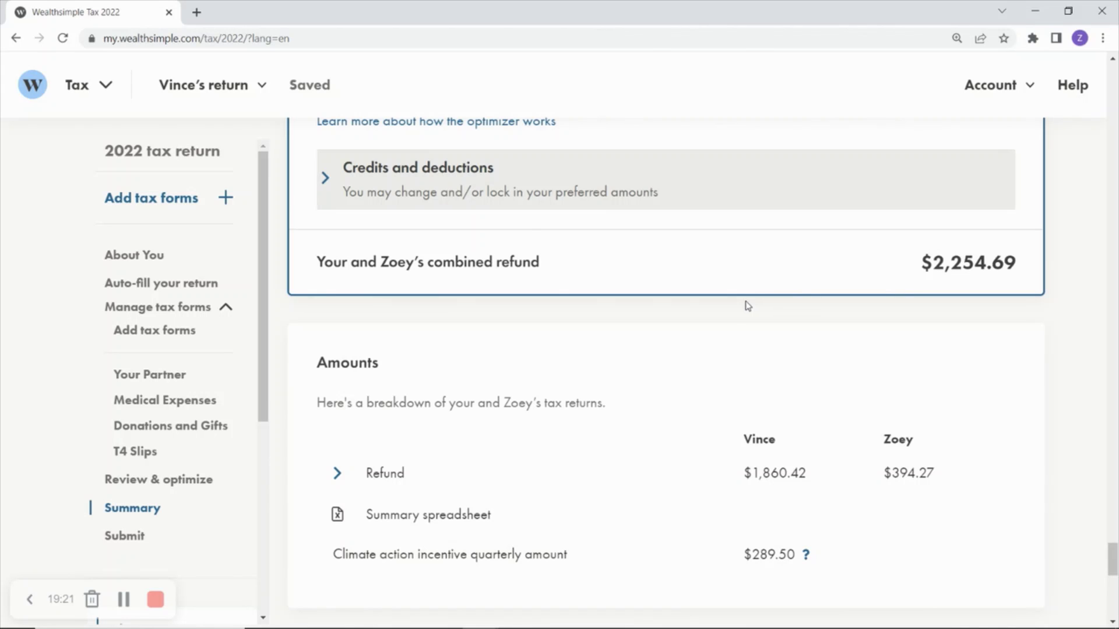
- Show the refund breakdown (Vince $1,860.42, Zoey $394.27) and bring up UFile's review results
{"action": "scroll", "coordinate": [584, 347], "scroll_direction": "down", "scroll_amount": 1}
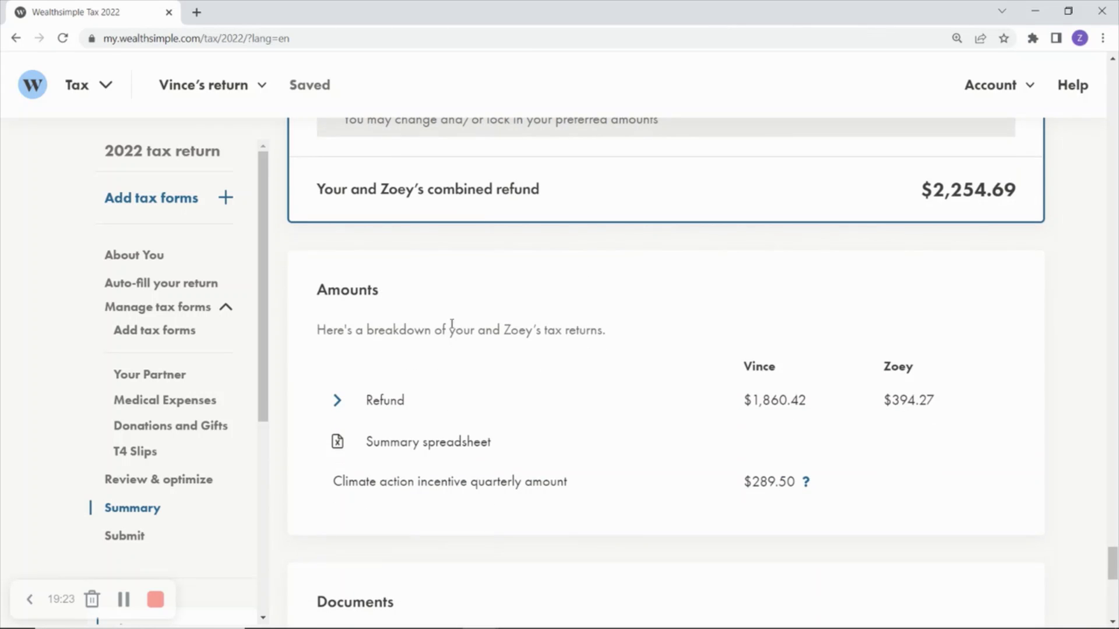
{"action": "left_click", "coordinate": [335, 400]}
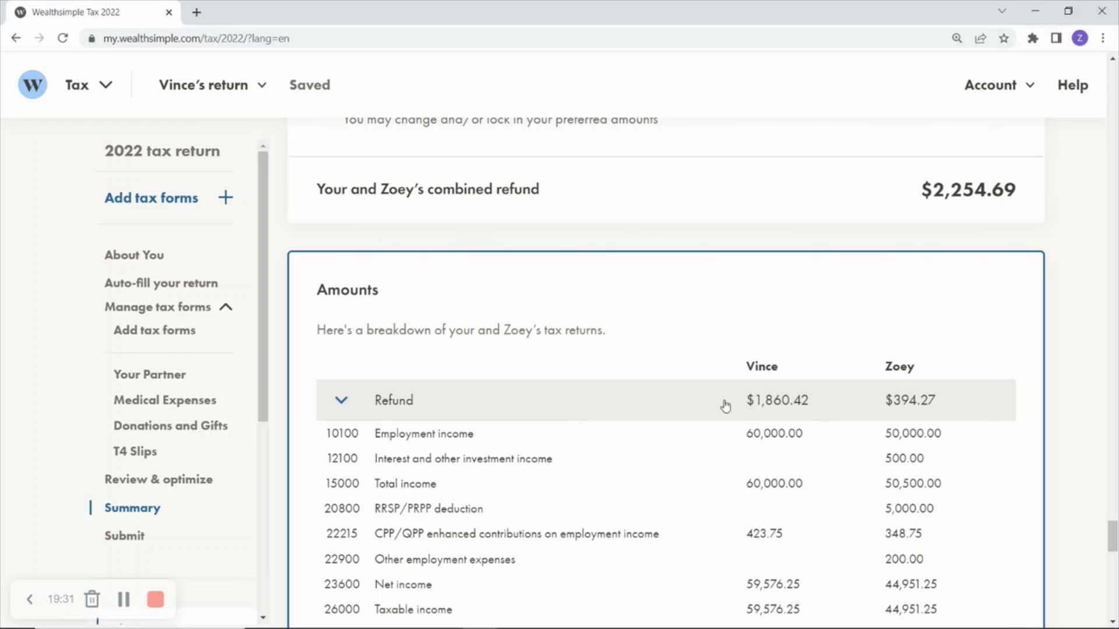
{"action": "left_click", "coordinate": [784, 402]}
{"action": "scroll", "coordinate": [784, 402], "scroll_direction": "down", "scroll_amount": 2}
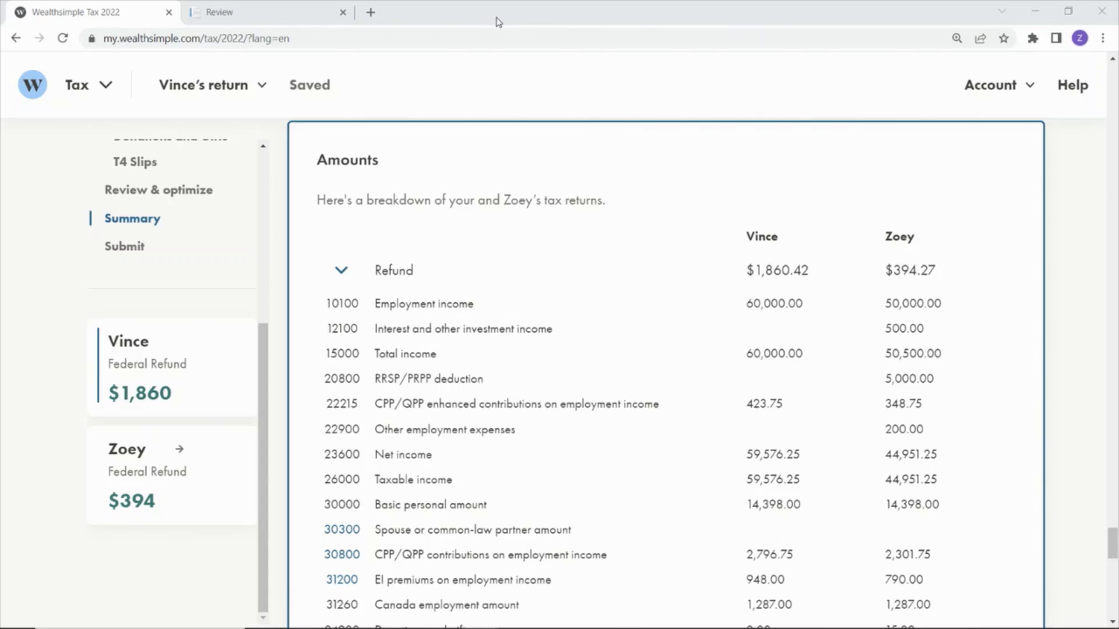
- Back in the 2022 tab, go to Zoey's Submit section, where NETFILE opens February 20th
{"action": "left_click", "coordinate": [274, 20]}
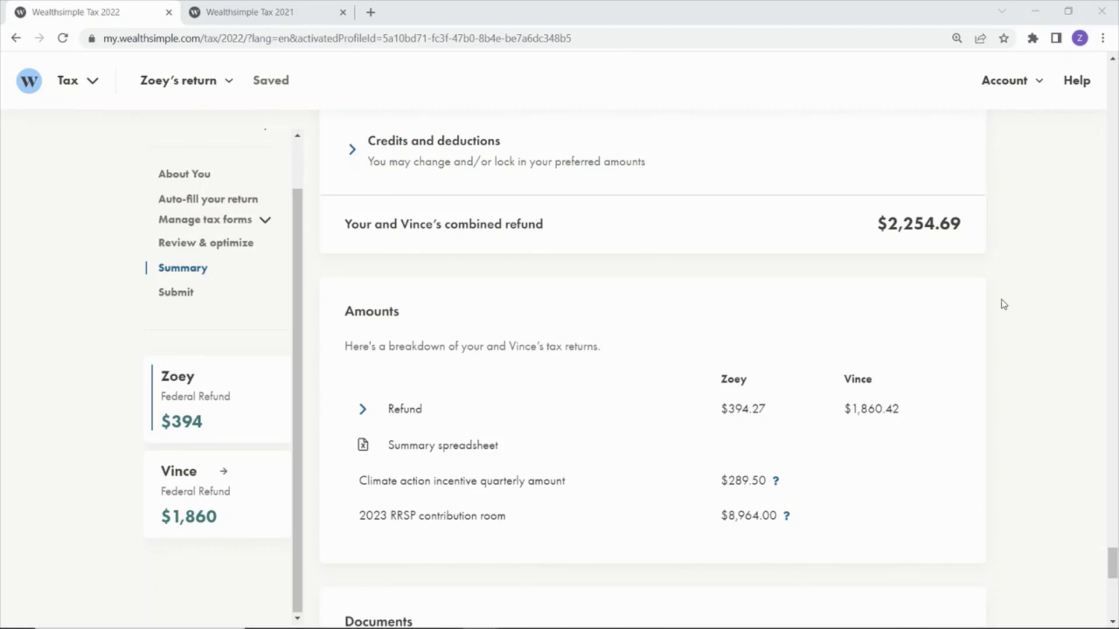
{"action": "left_click", "coordinate": [166, 302]}
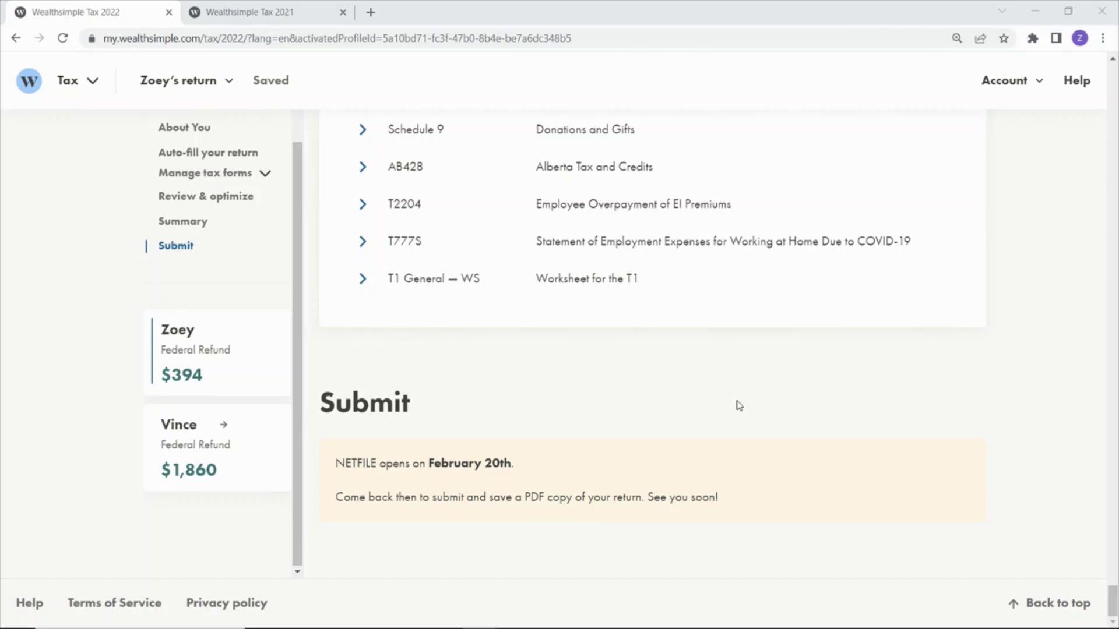
- On Zoey's 2021 return, preview the NETFILE submit confirmation, then glance at the return switcher
{"action": "left_click", "coordinate": [293, 14]}
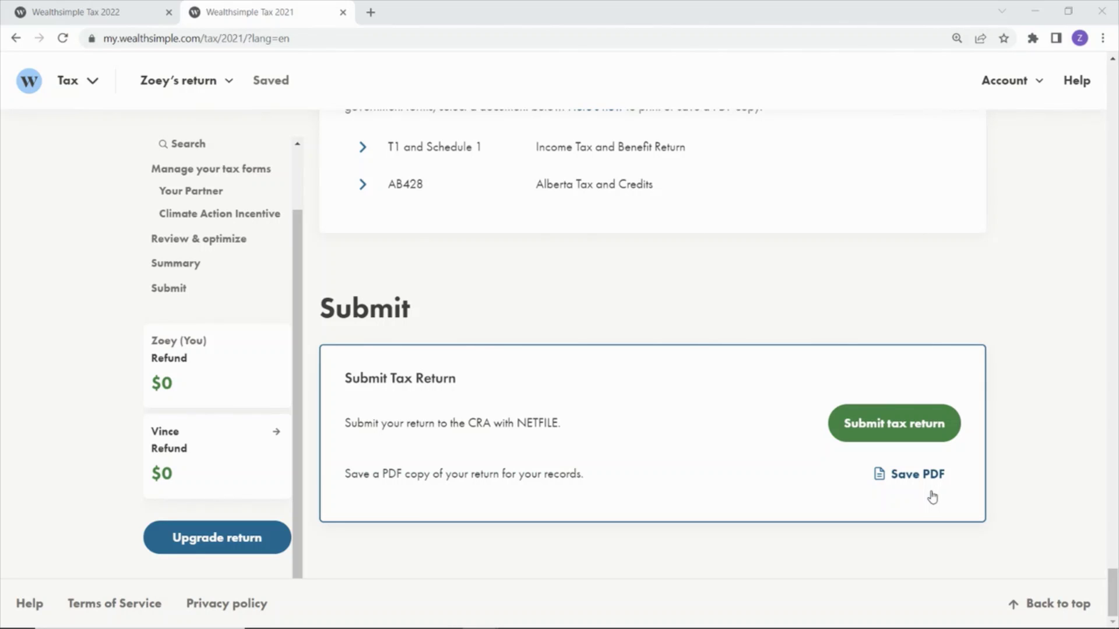
{"action": "left_click", "coordinate": [904, 431]}
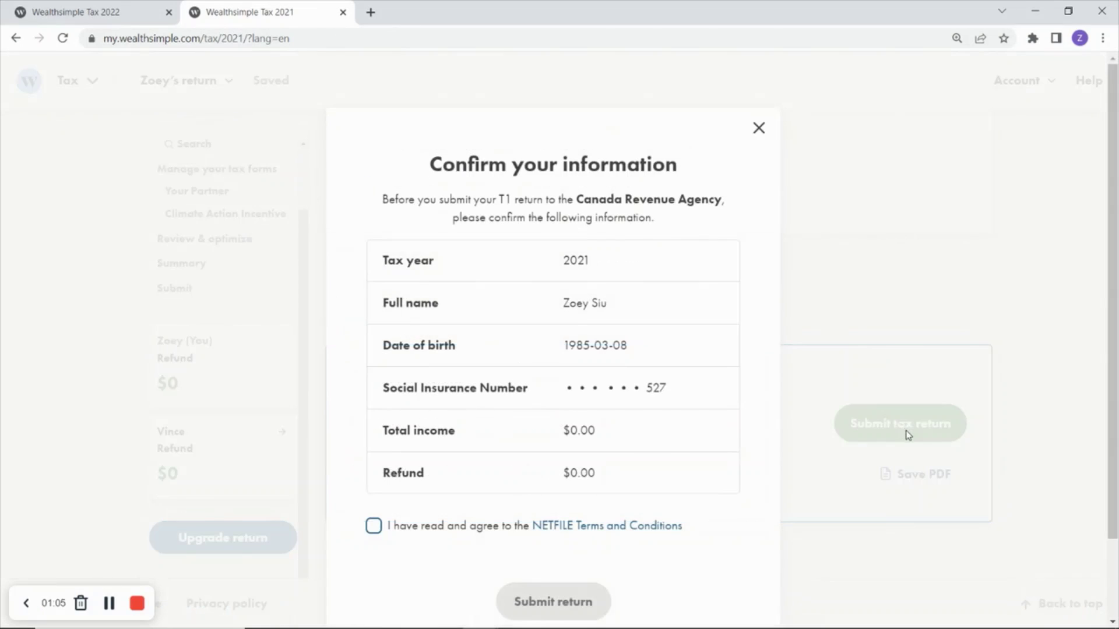
{"action": "left_click", "coordinate": [758, 129]}
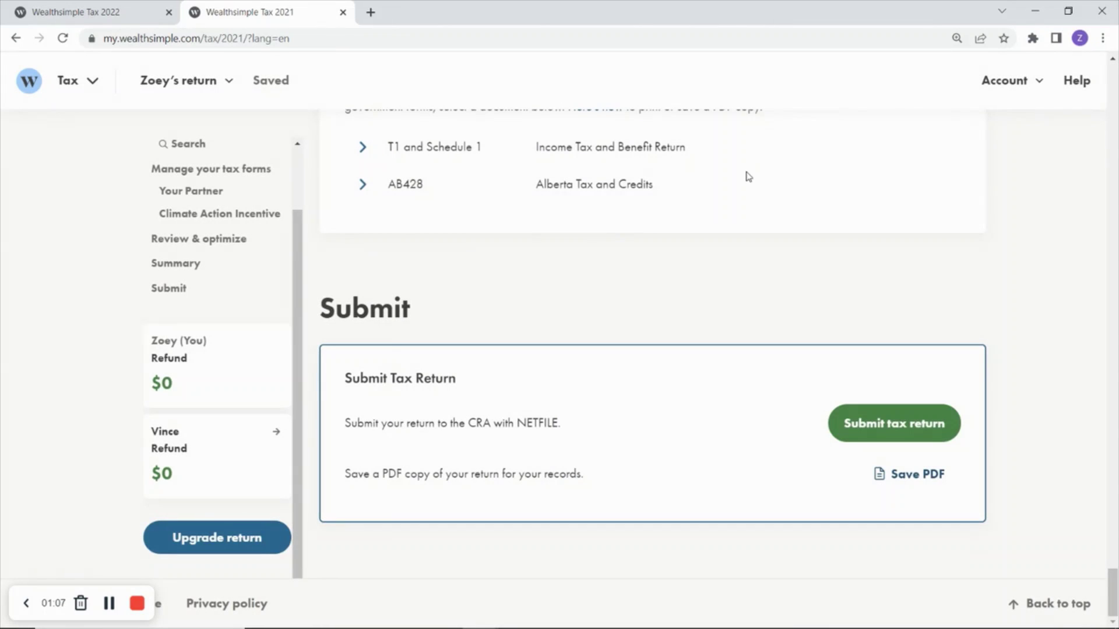
{"action": "left_click", "coordinate": [226, 86]}
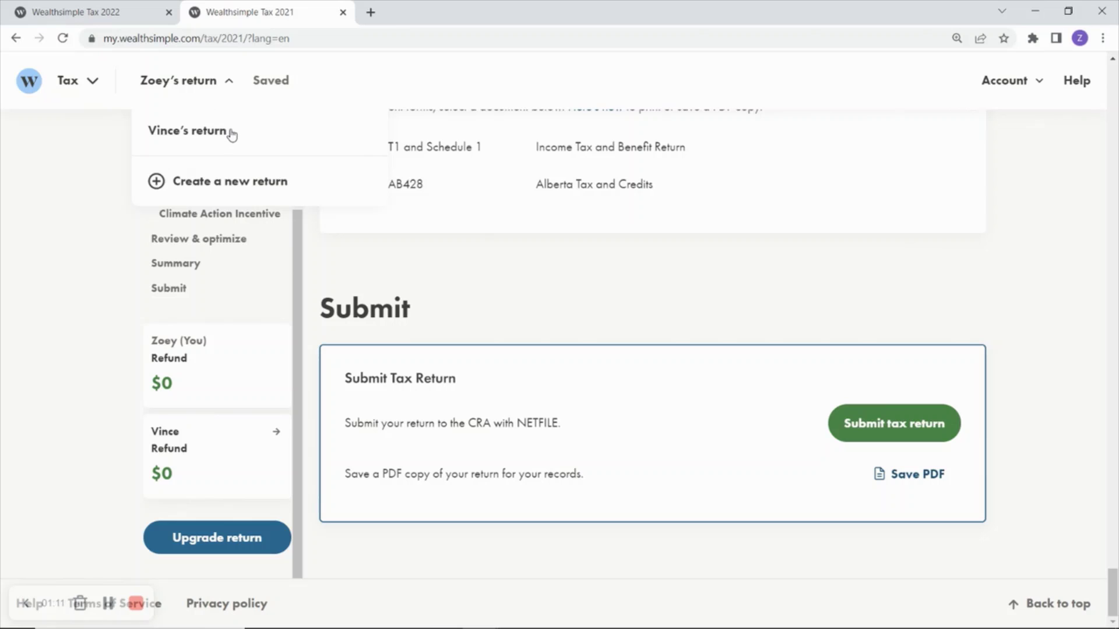
{"action": "left_click", "coordinate": [1034, 393]}
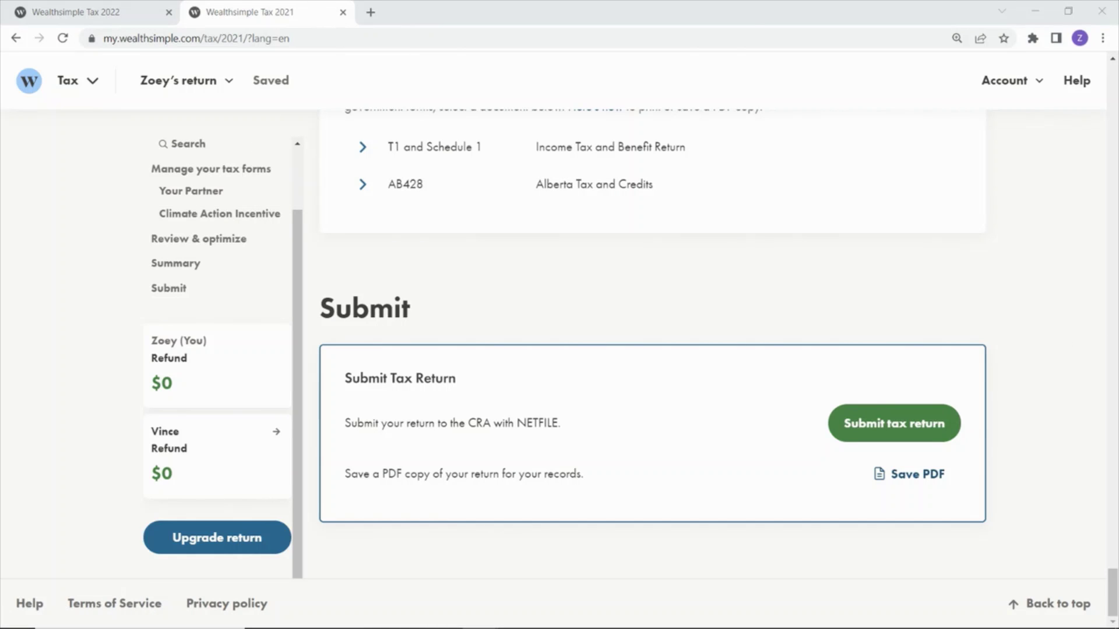